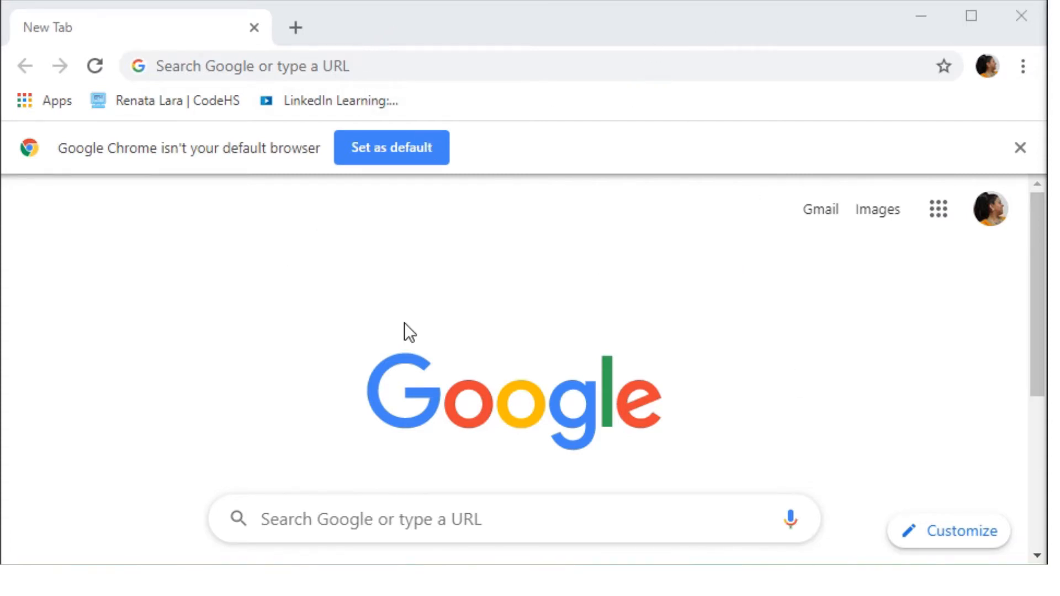
{"action": "left_click", "coordinate": [419, 71]}
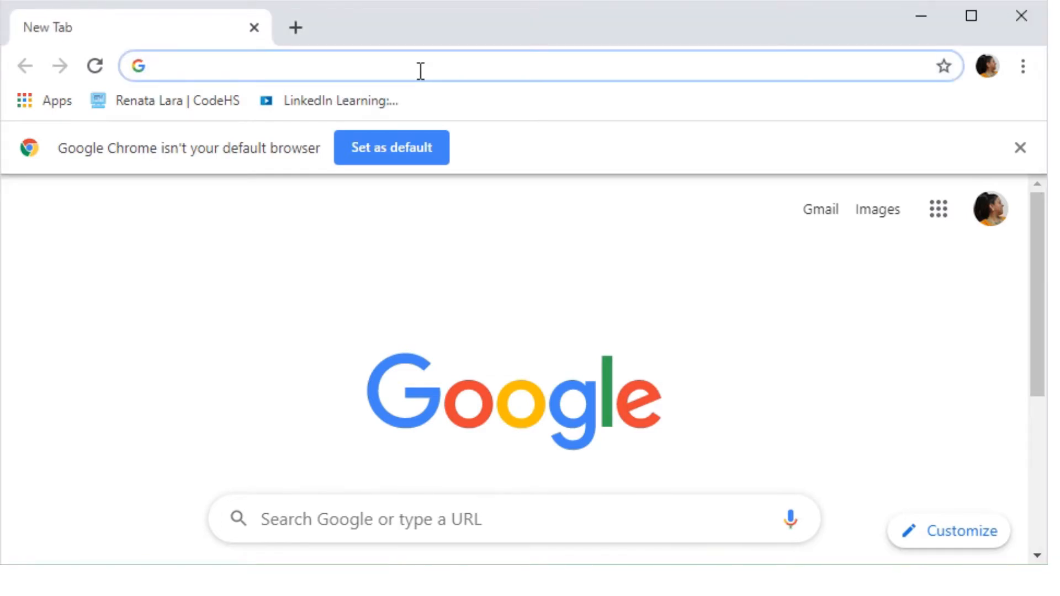
{"action": "type", "text": "ww"}
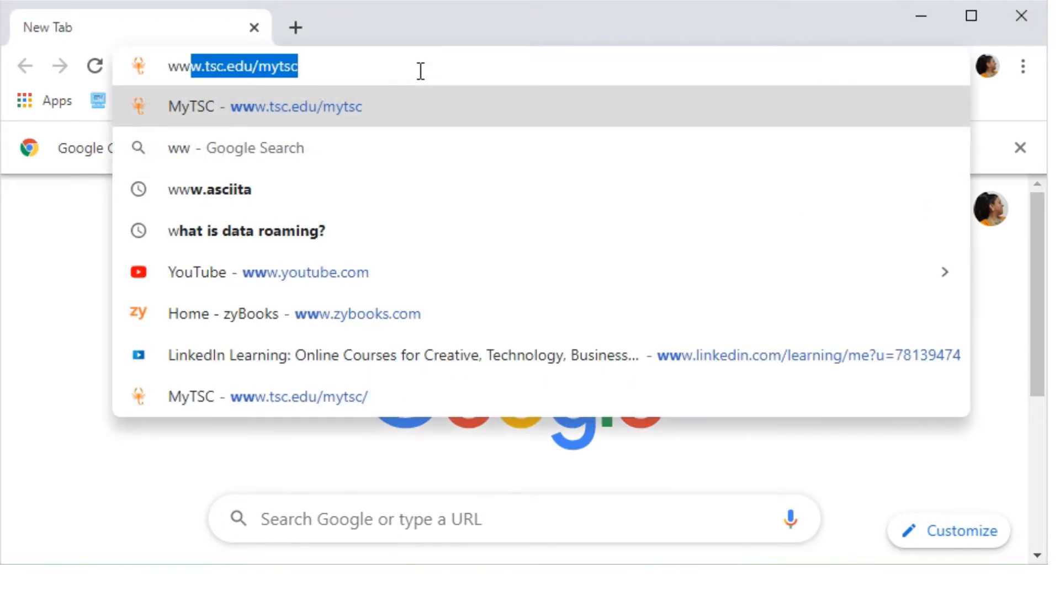
{"action": "type", "text": "w.tsc."}
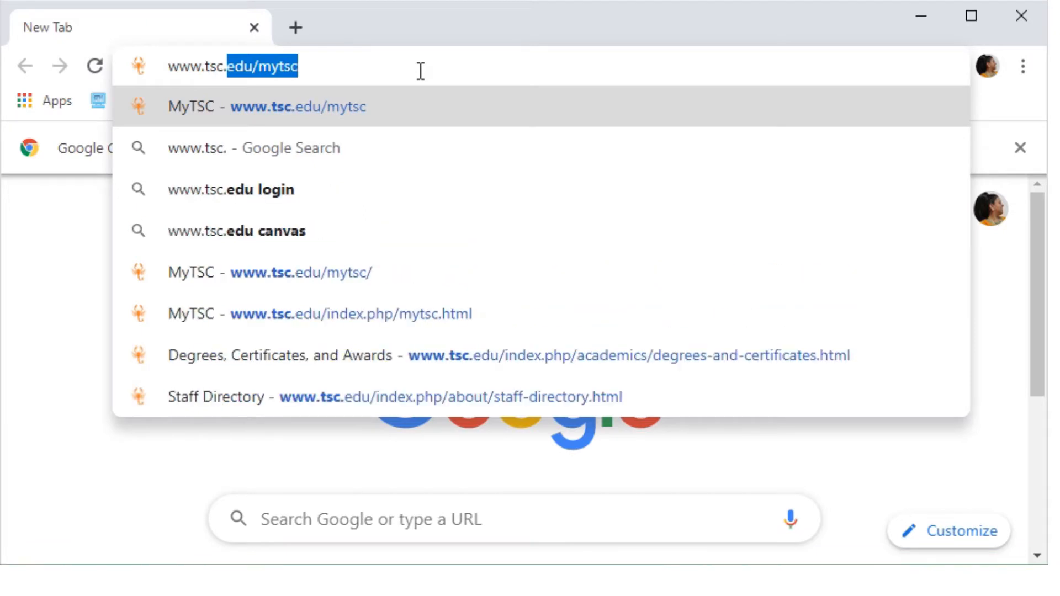
{"action": "type", "text": "edu"}
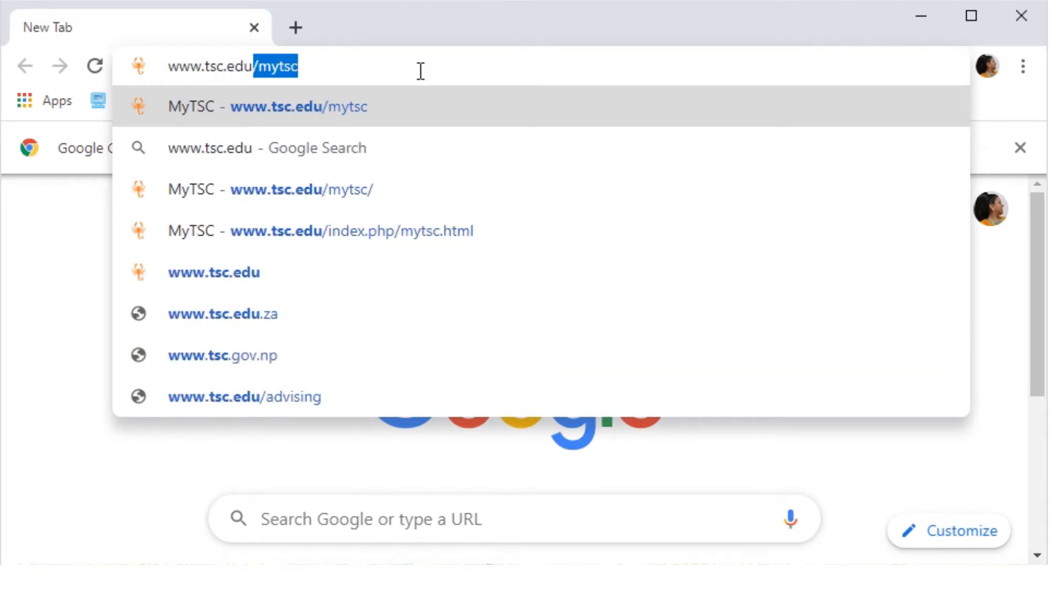
{"action": "key", "text": "Delete"}
{"action": "key", "text": "Return"}
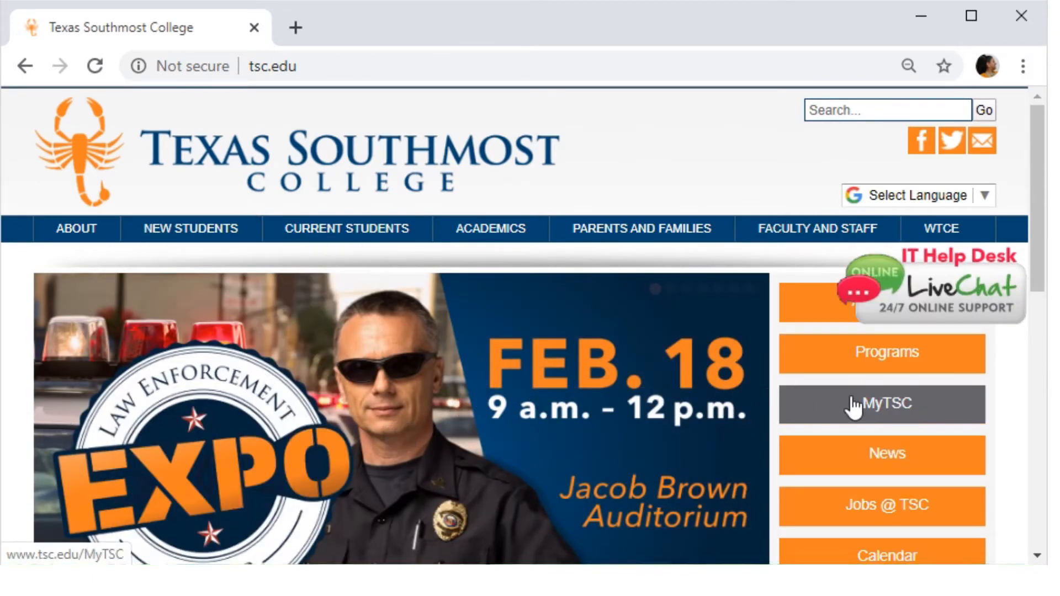
- Open the MyTSC portal, then its WEBMAIL tile to reach the sign-in page
{"action": "left_click", "coordinate": [854, 407]}
{"action": "scroll", "coordinate": [670, 319], "scroll_direction": "down", "scroll_amount": 2}
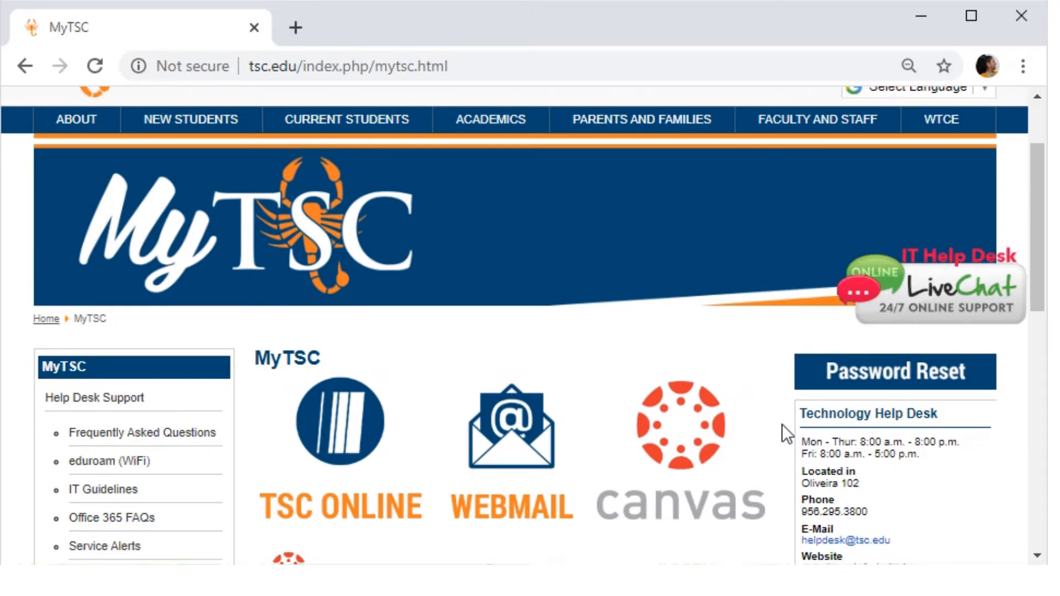
{"action": "scroll", "coordinate": [782, 424], "scroll_direction": "down", "scroll_amount": 4}
{"action": "scroll", "coordinate": [523, 309], "scroll_direction": "up", "scroll_amount": 2}
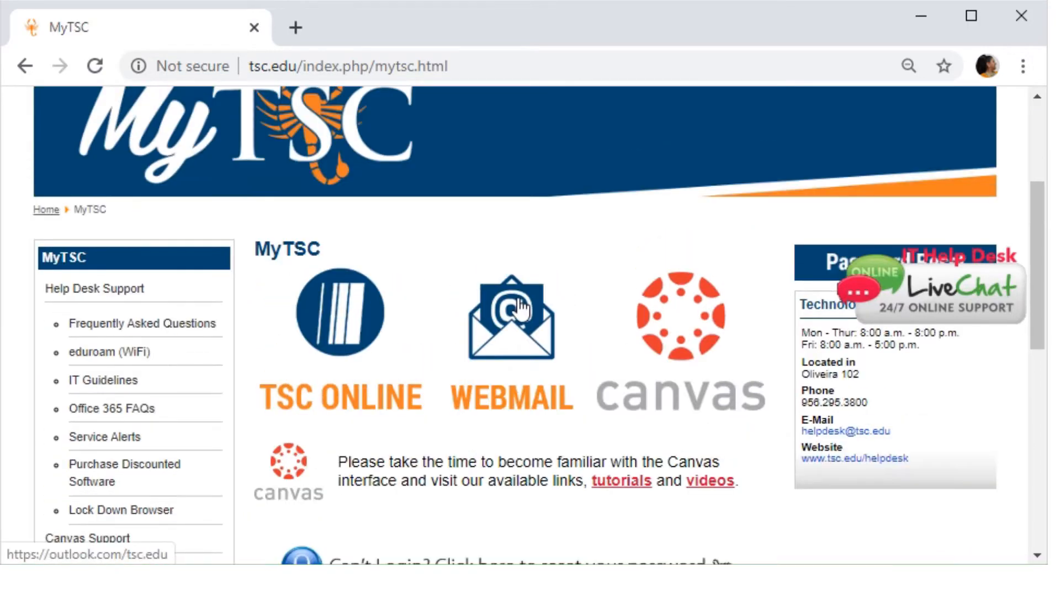
{"action": "left_click", "coordinate": [517, 321]}
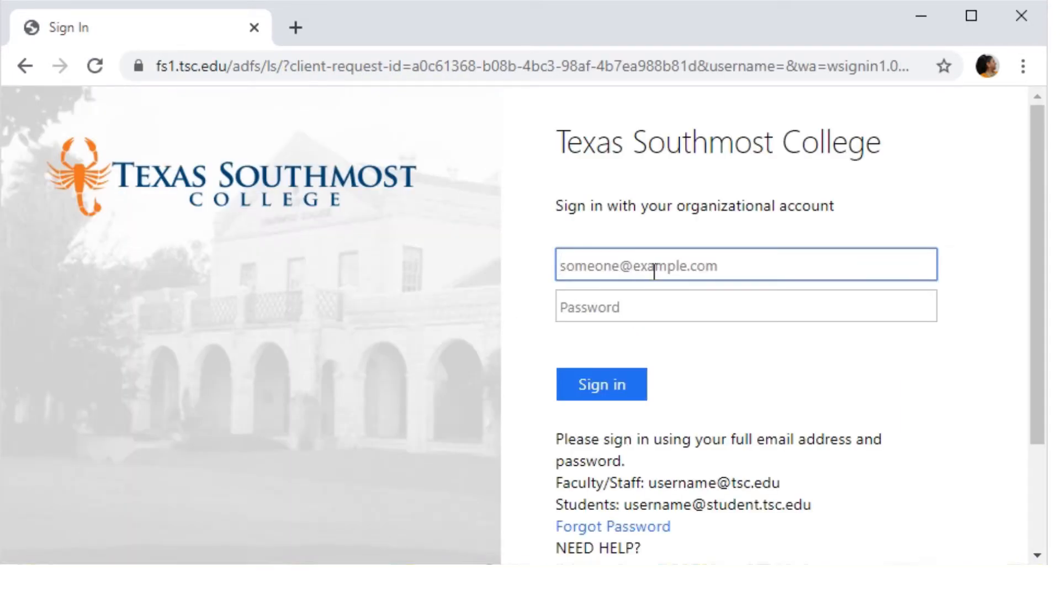
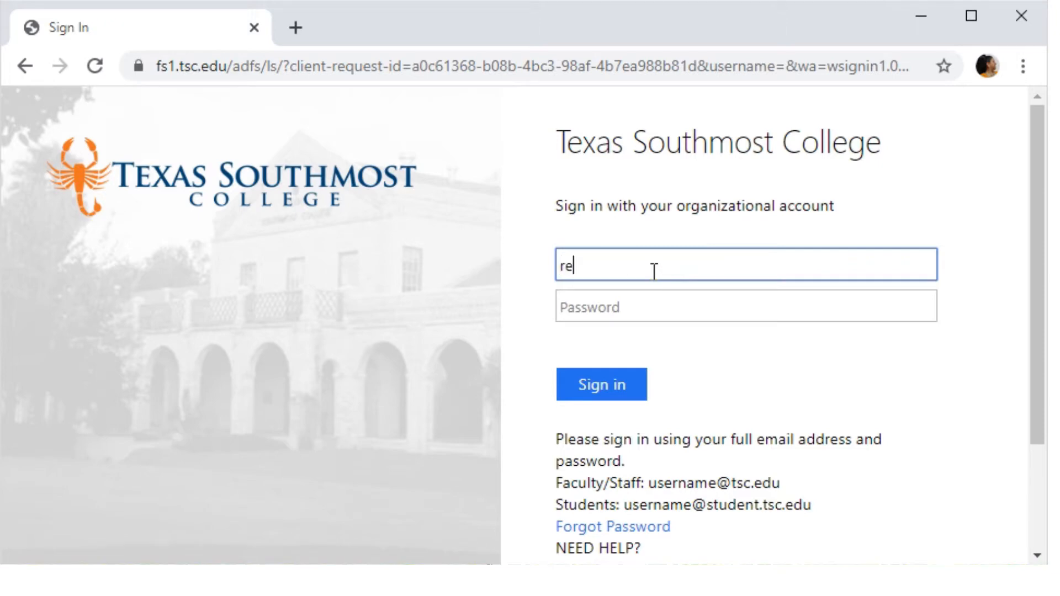
- Sign in with the college email address and the account password
{"action": "key", "text": "Tab"}
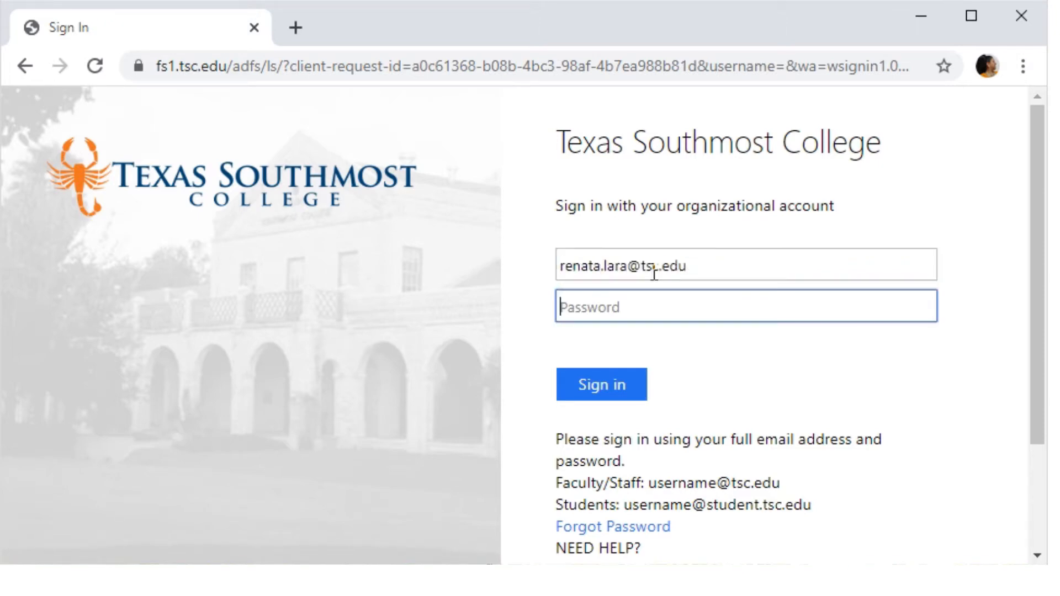
{"action": "type", "text": "***"}
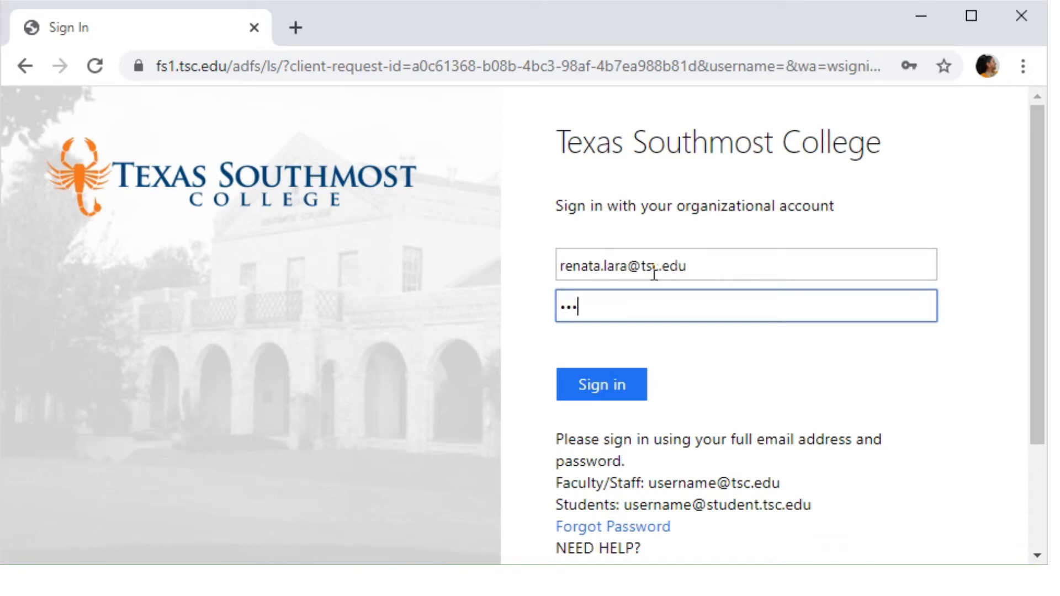
{"action": "type", "text": "***"}
{"action": "key", "text": "Return"}
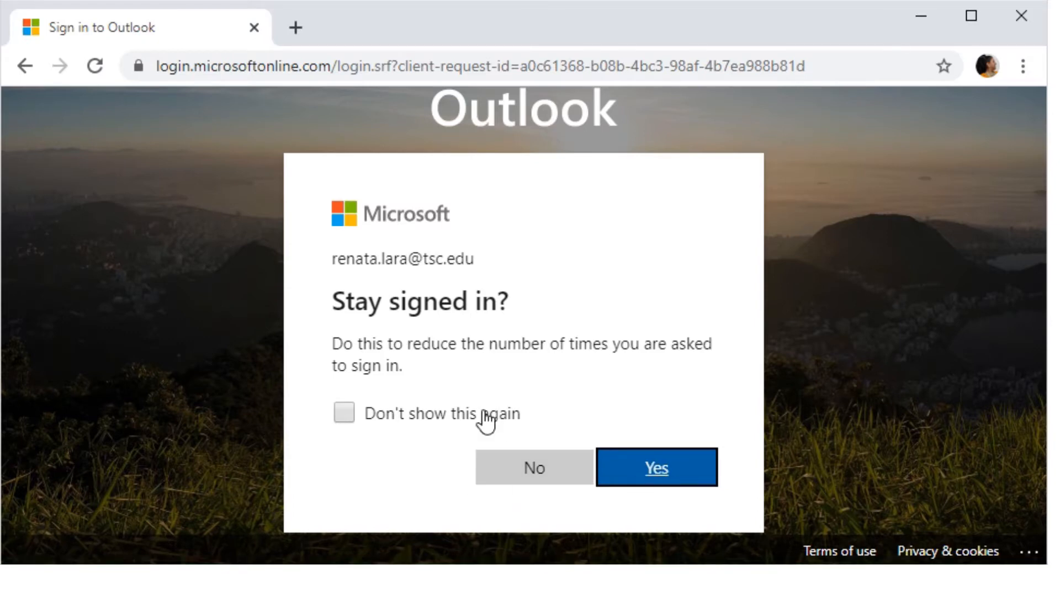
- Choose to stay signed in and dismiss the Outlook reminders popup
{"action": "left_click", "coordinate": [644, 468]}
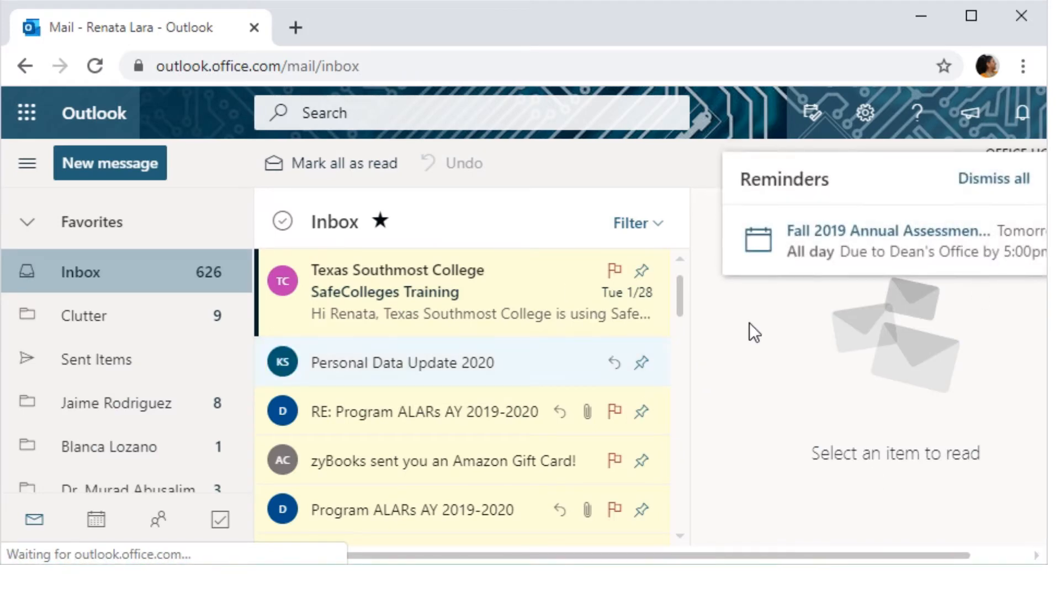
{"action": "left_click", "coordinate": [1001, 193]}
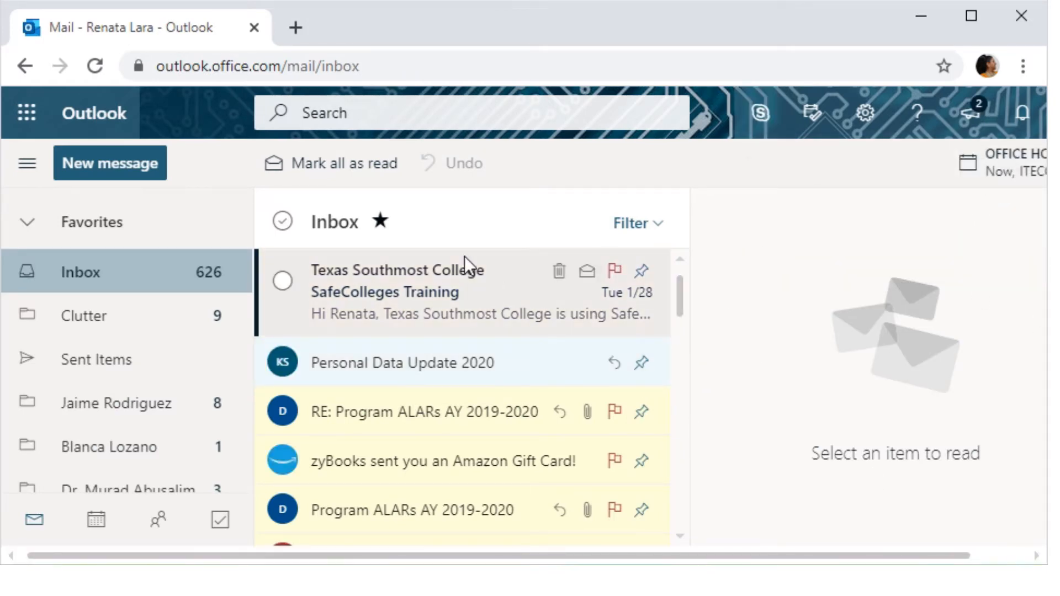
{"action": "scroll", "coordinate": [465, 257], "scroll_direction": "down", "scroll_amount": 5}
{"action": "scroll", "coordinate": [465, 256], "scroll_direction": "up", "scroll_amount": 5}
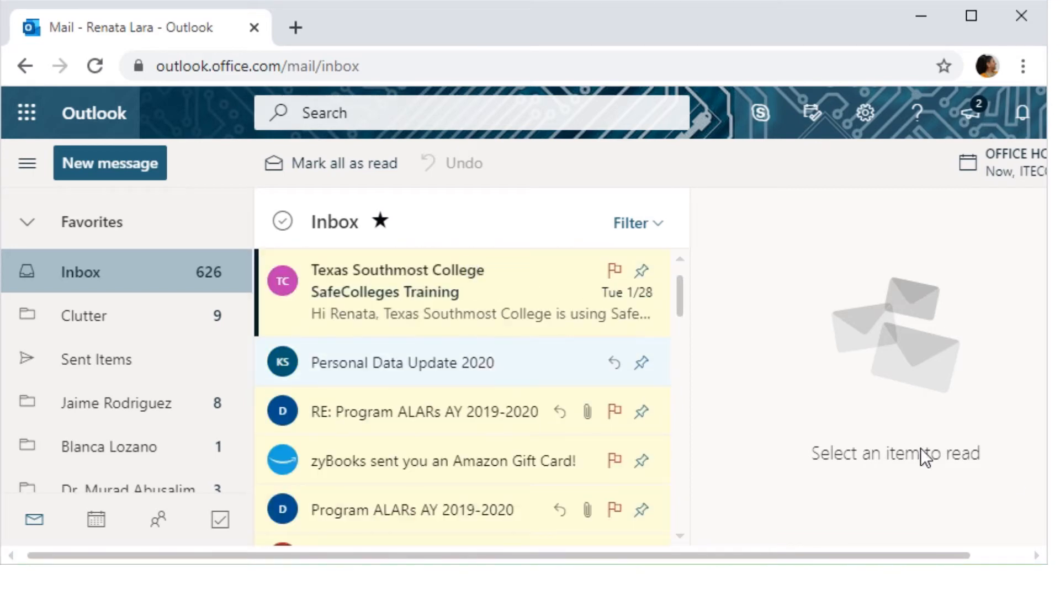
{"action": "scroll", "coordinate": [129, 258], "scroll_direction": "down", "scroll_amount": 3}
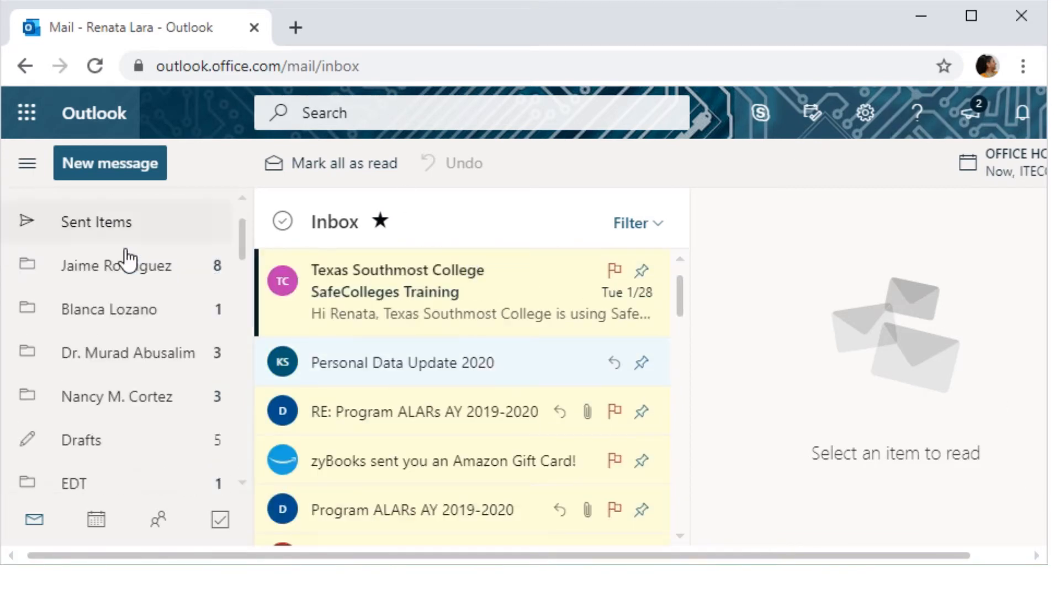
{"action": "scroll", "coordinate": [129, 258], "scroll_direction": "down", "scroll_amount": 5}
{"action": "scroll", "coordinate": [147, 378], "scroll_direction": "up", "scroll_amount": 8}
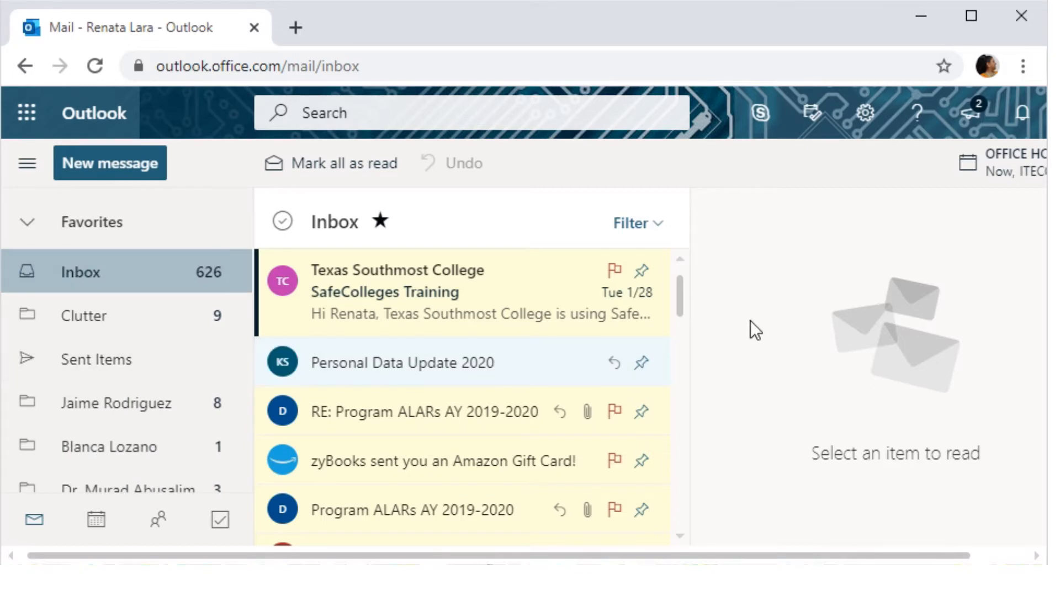
{"action": "scroll", "coordinate": [165, 378], "scroll_direction": "down", "scroll_amount": 2}
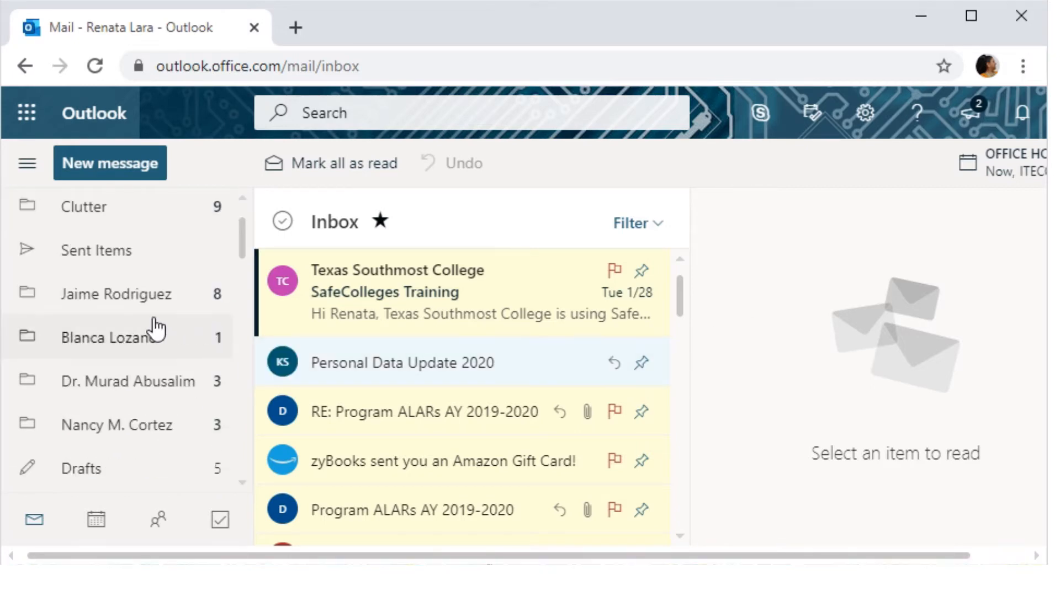
{"action": "scroll", "coordinate": [157, 330], "scroll_direction": "down", "scroll_amount": 15}
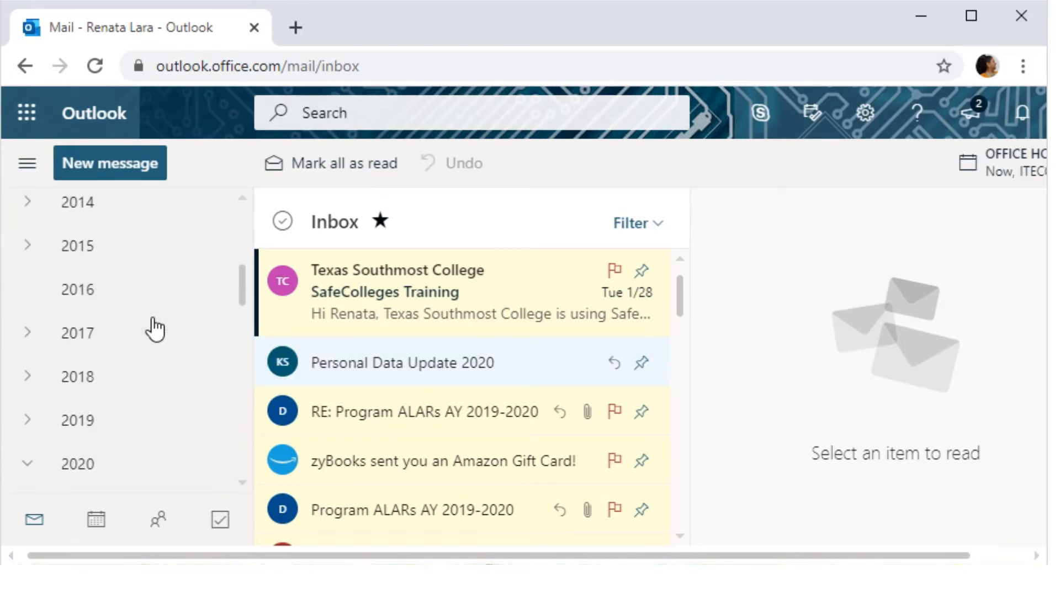
{"action": "scroll", "coordinate": [152, 340], "scroll_direction": "down", "scroll_amount": 8}
{"action": "scroll", "coordinate": [156, 350], "scroll_direction": "up", "scroll_amount": 8}
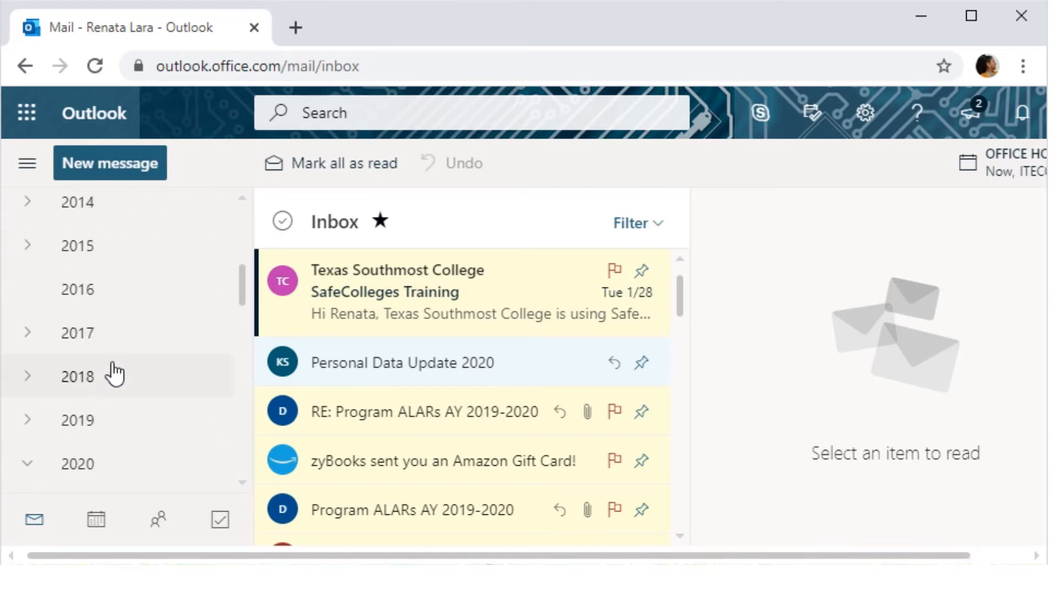
{"action": "scroll", "coordinate": [115, 375], "scroll_direction": "up", "scroll_amount": 18}
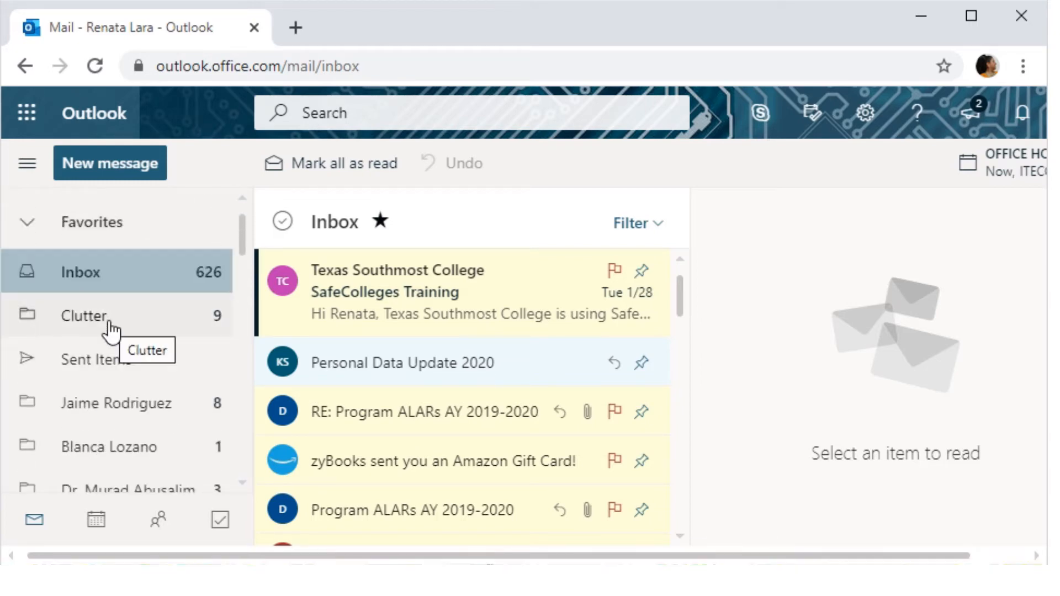
- Collapse Favorites and open the Inbox under Folders
{"action": "left_click", "coordinate": [26, 224]}
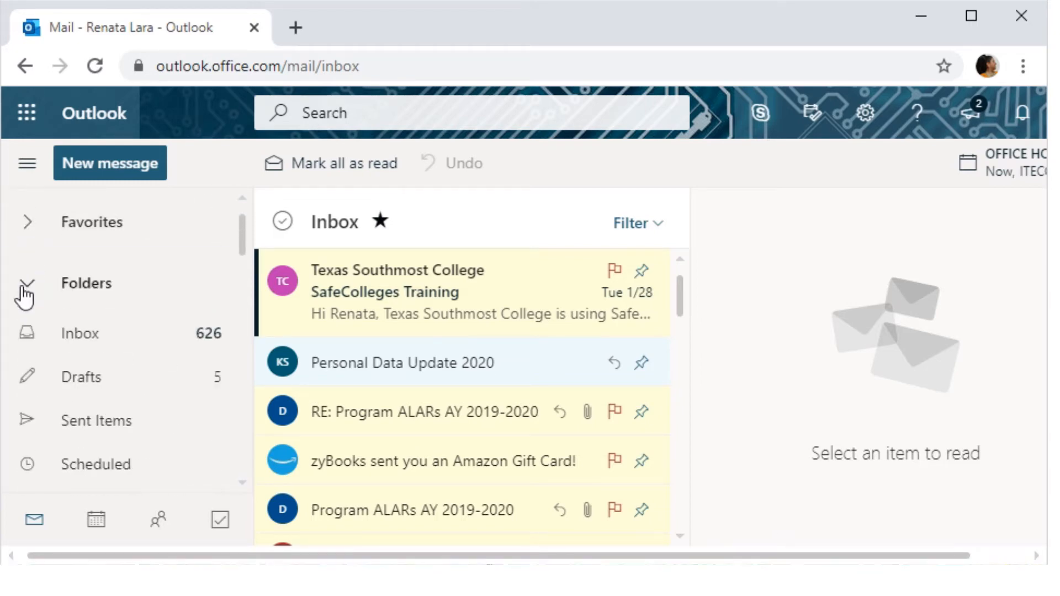
{"action": "left_click", "coordinate": [71, 335]}
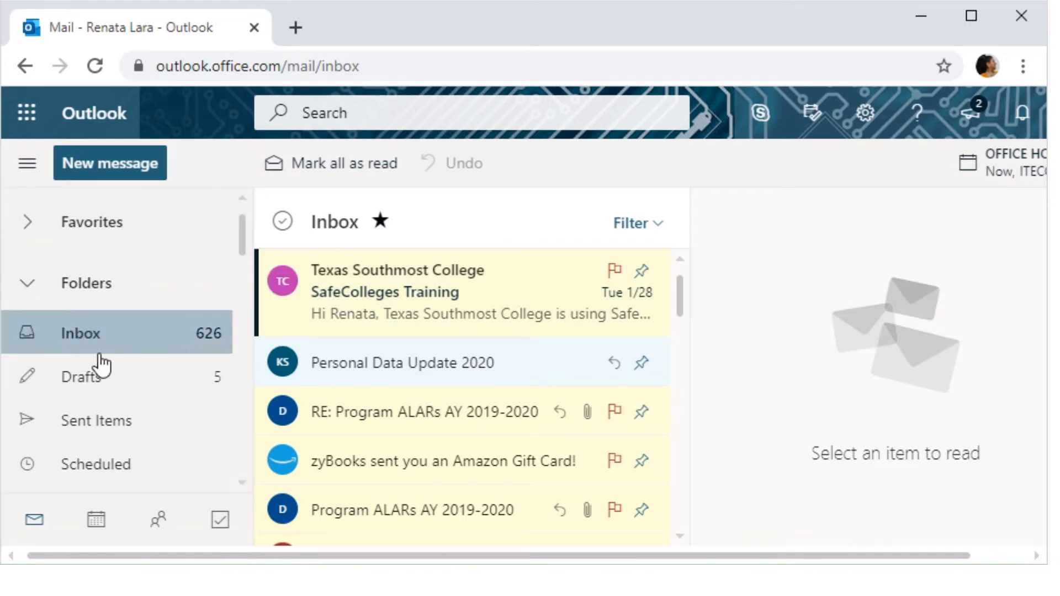
{"action": "scroll", "coordinate": [568, 348], "scroll_direction": "down", "scroll_amount": 10}
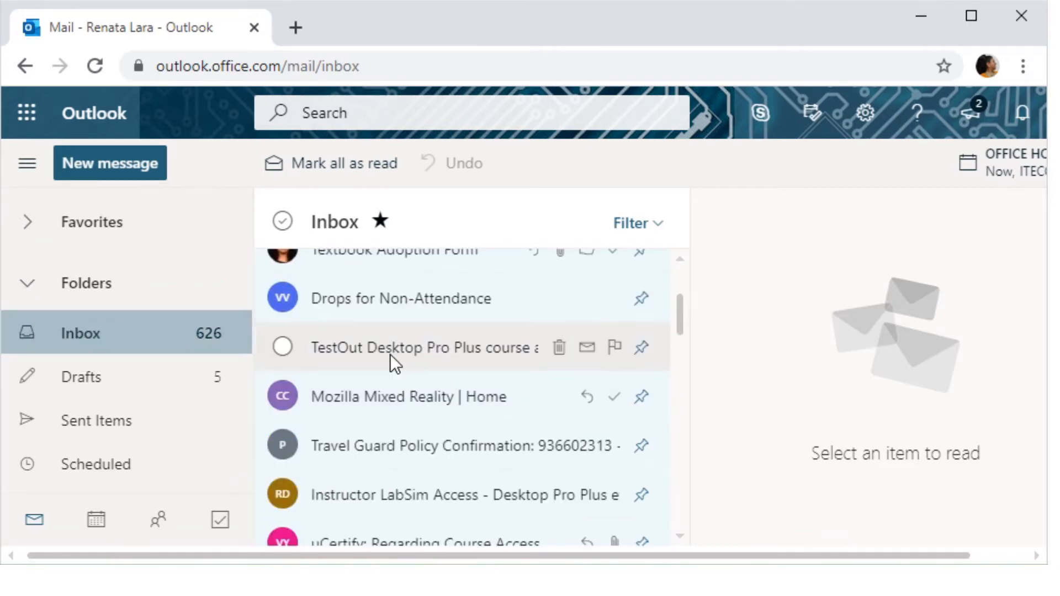
{"action": "scroll", "coordinate": [390, 354], "scroll_direction": "down", "scroll_amount": 15}
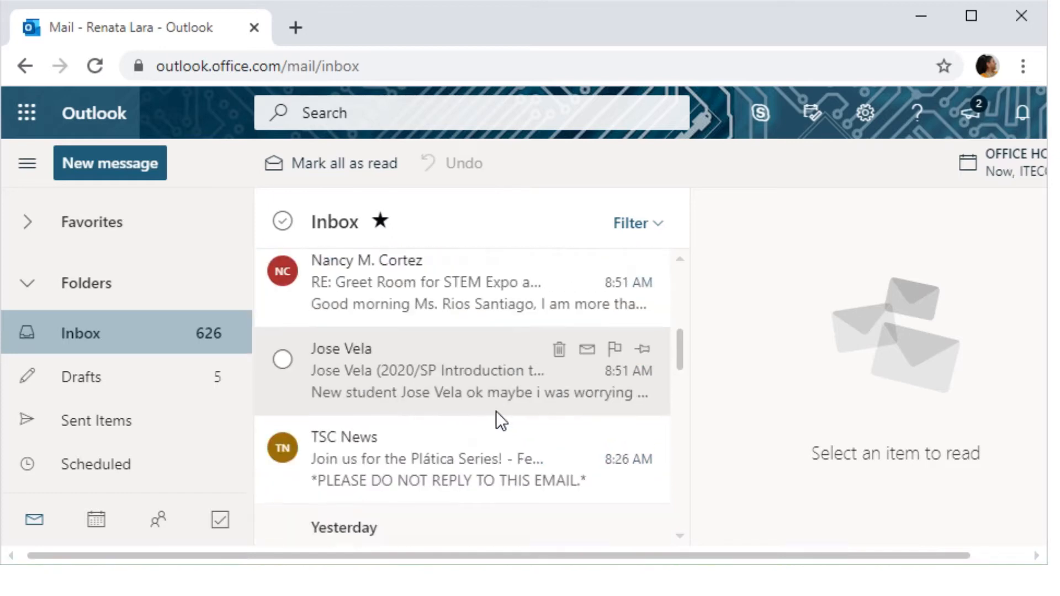
{"action": "scroll", "coordinate": [497, 422], "scroll_direction": "down", "scroll_amount": 10}
{"action": "scroll", "coordinate": [497, 422], "scroll_direction": "up", "scroll_amount": 10}
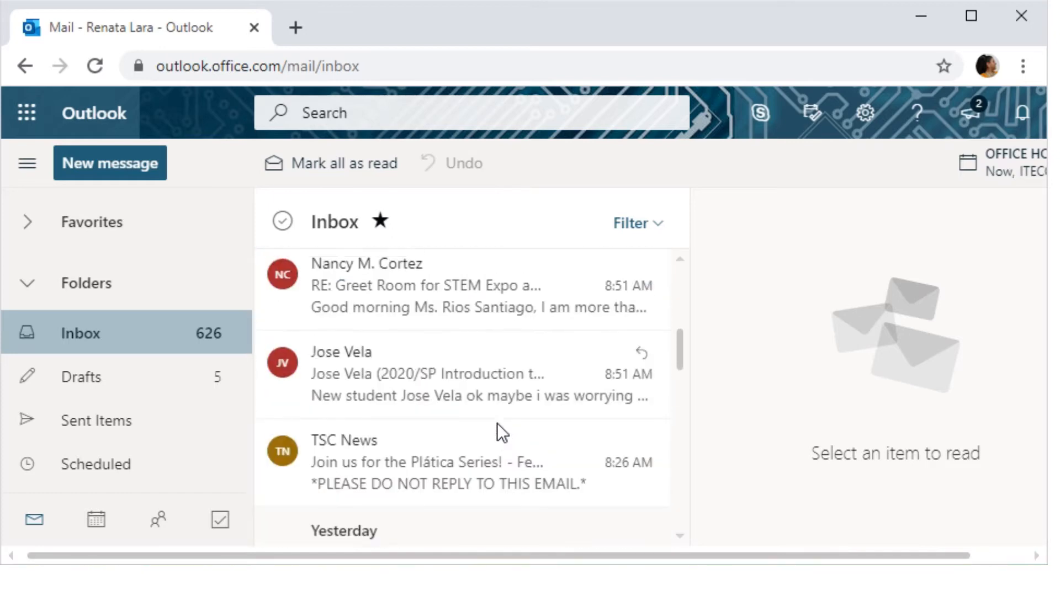
{"action": "scroll", "coordinate": [497, 423], "scroll_direction": "down", "scroll_amount": 2}
{"action": "scroll", "coordinate": [497, 423], "scroll_direction": "up", "scroll_amount": 4}
{"action": "scroll", "coordinate": [498, 423], "scroll_direction": "up", "scroll_amount": 2}
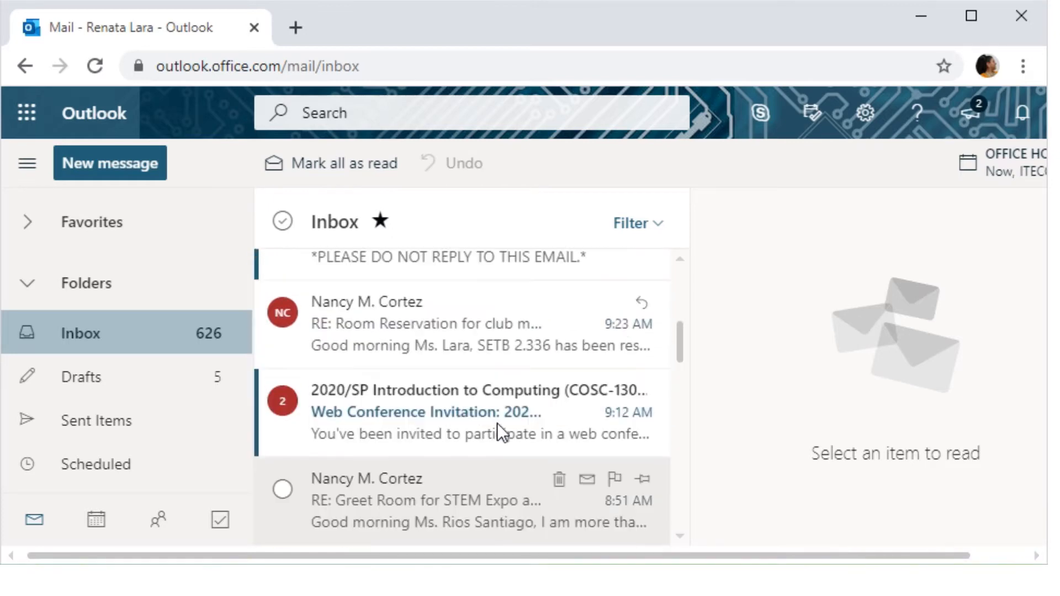
{"action": "left_click", "coordinate": [360, 415]}
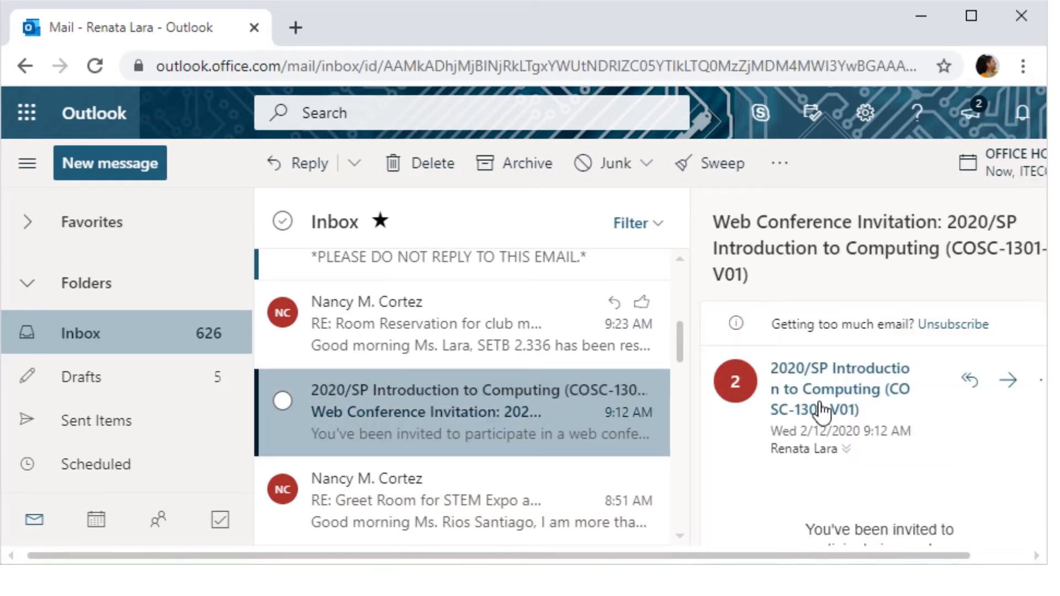
{"action": "left_click", "coordinate": [973, 550]}
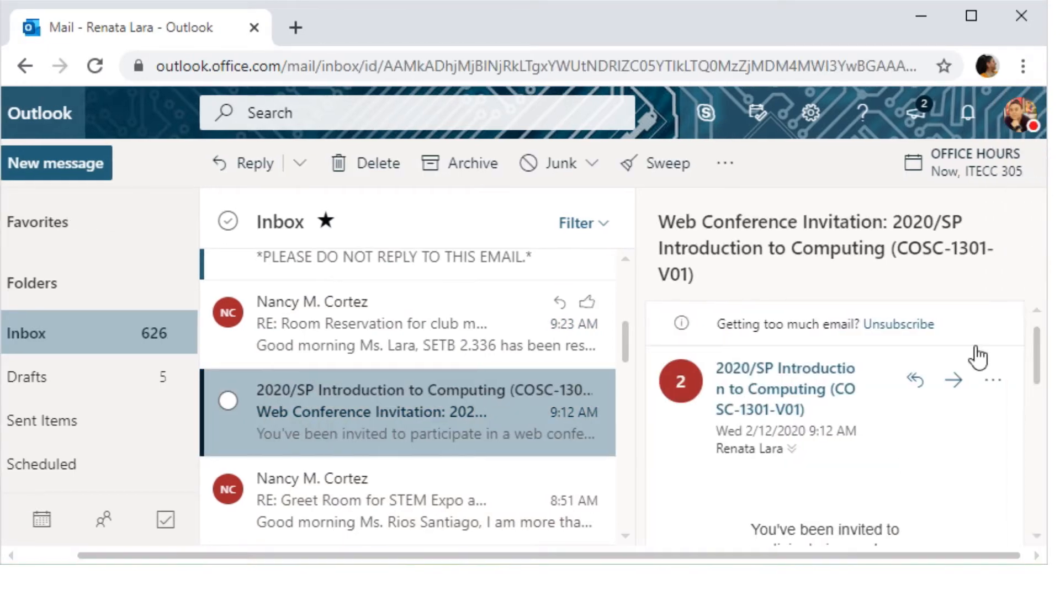
{"action": "scroll", "coordinate": [972, 355], "scroll_direction": "down", "scroll_amount": 3}
{"action": "scroll", "coordinate": [964, 361], "scroll_direction": "down", "scroll_amount": 3}
{"action": "scroll", "coordinate": [954, 390], "scroll_direction": "up", "scroll_amount": 5}
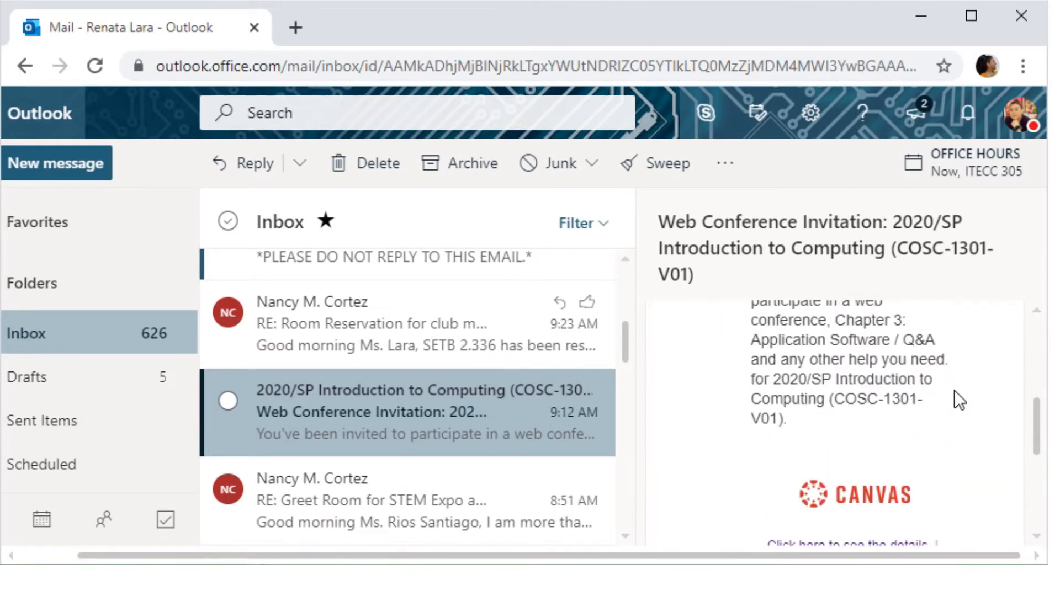
{"action": "scroll", "coordinate": [954, 390], "scroll_direction": "up", "scroll_amount": 3}
{"action": "scroll", "coordinate": [954, 390], "scroll_direction": "down", "scroll_amount": 5}
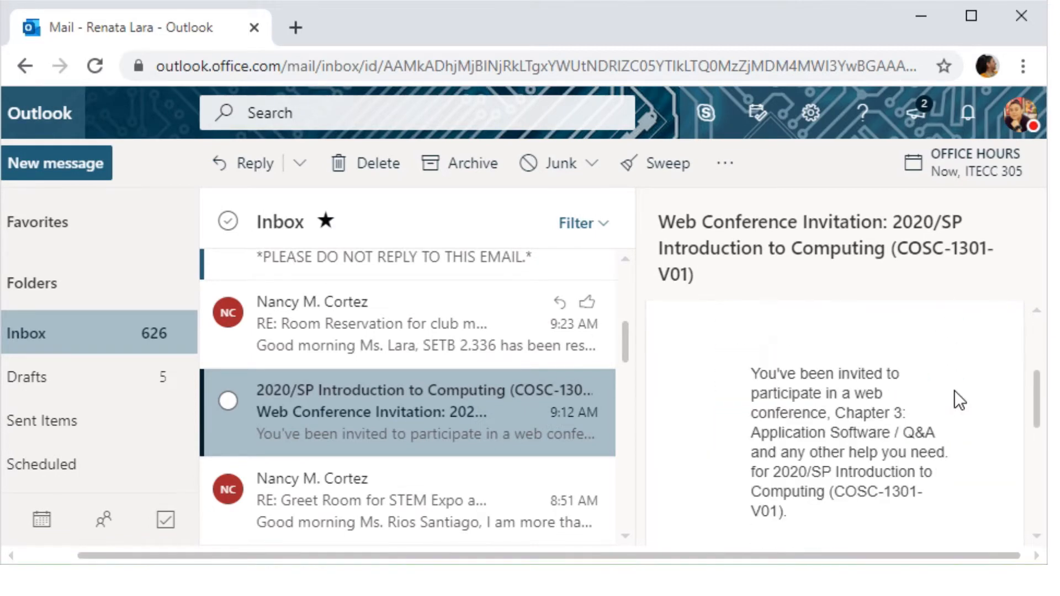
{"action": "scroll", "coordinate": [919, 418], "scroll_direction": "up", "scroll_amount": 4}
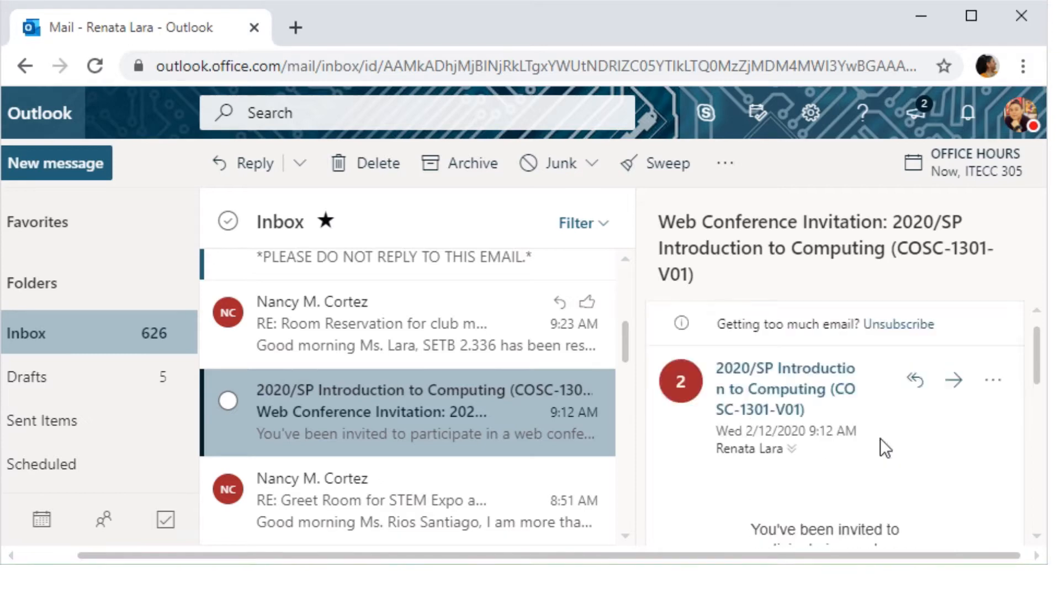
{"action": "scroll", "coordinate": [881, 438], "scroll_direction": "down", "scroll_amount": 2}
{"action": "scroll", "coordinate": [880, 439], "scroll_direction": "up", "scroll_amount": 2}
{"action": "left_click_drag", "start_coordinate": [415, 561], "coordinate": [364, 558]}
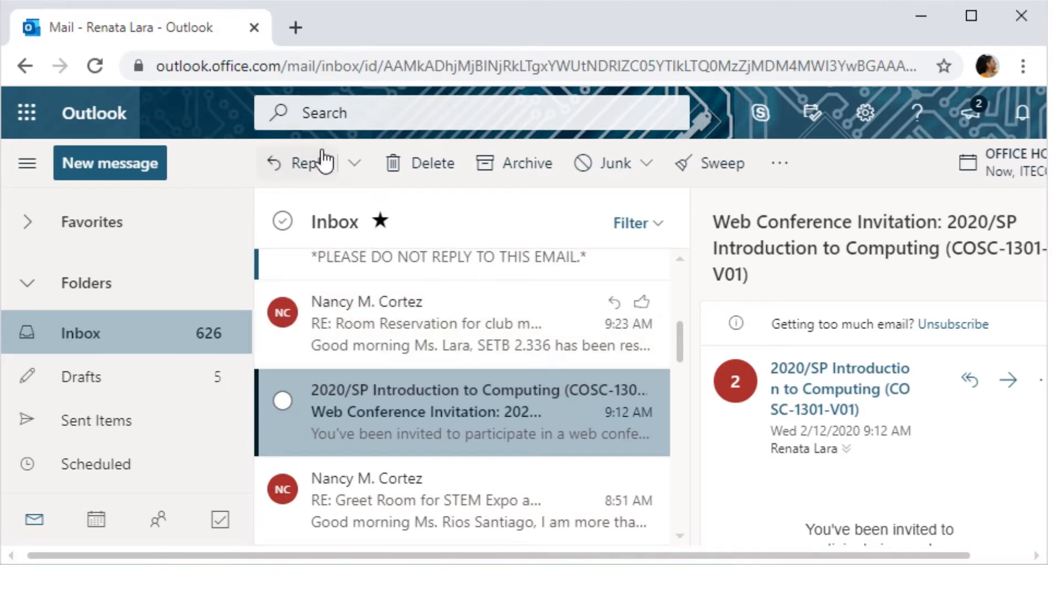
{"action": "scroll", "coordinate": [442, 348], "scroll_direction": "up", "scroll_amount": 15}
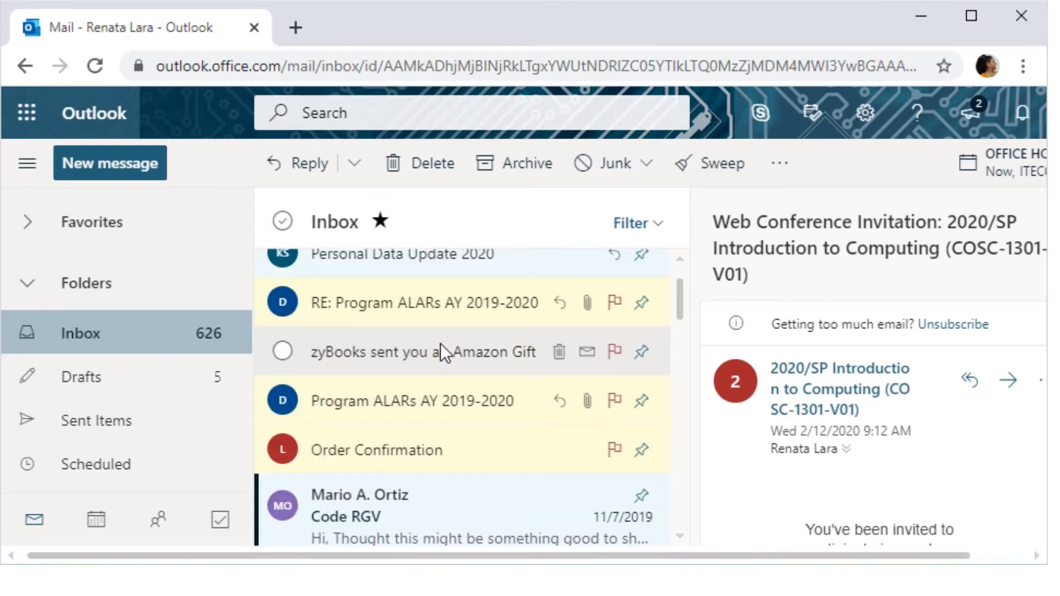
{"action": "scroll", "coordinate": [439, 342], "scroll_direction": "down", "scroll_amount": 3}
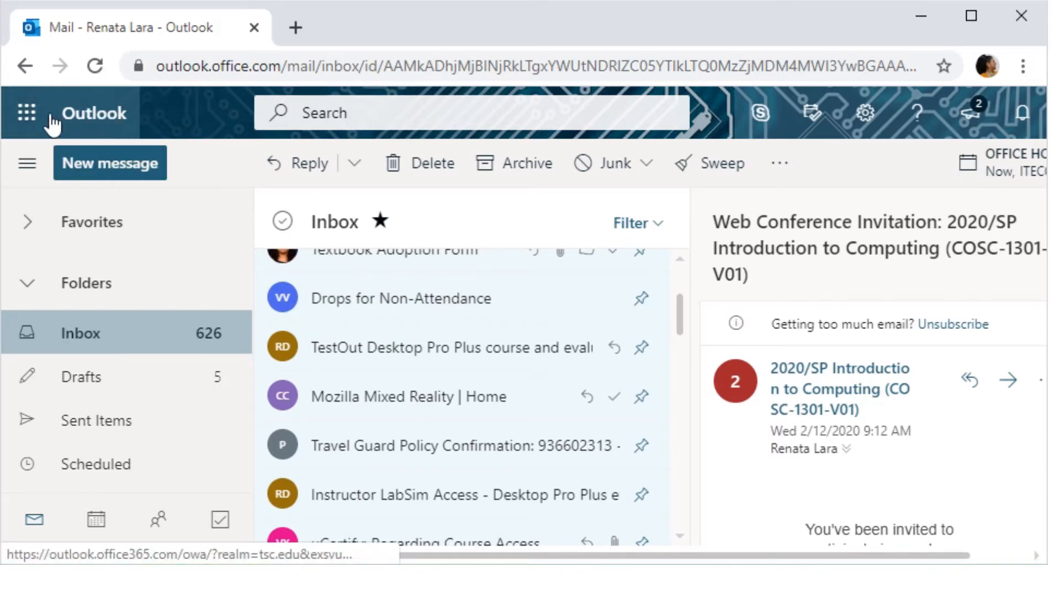
- Launch Word from the Office app launcher in Outlook
{"action": "left_click", "coordinate": [18, 126]}
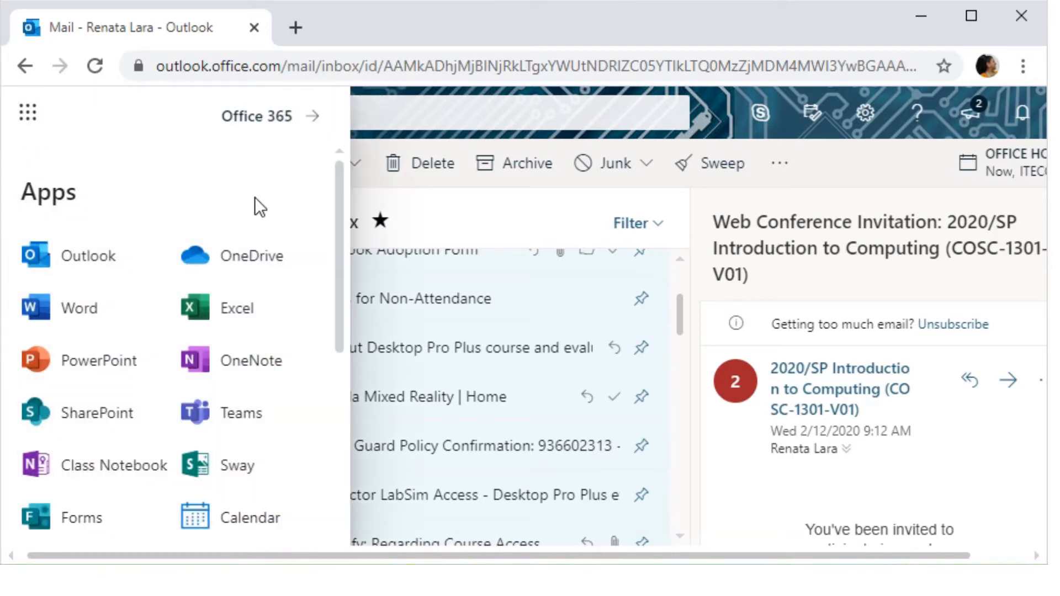
{"action": "scroll", "coordinate": [253, 315], "scroll_direction": "down", "scroll_amount": 5}
{"action": "scroll", "coordinate": [230, 417], "scroll_direction": "up", "scroll_amount": 5}
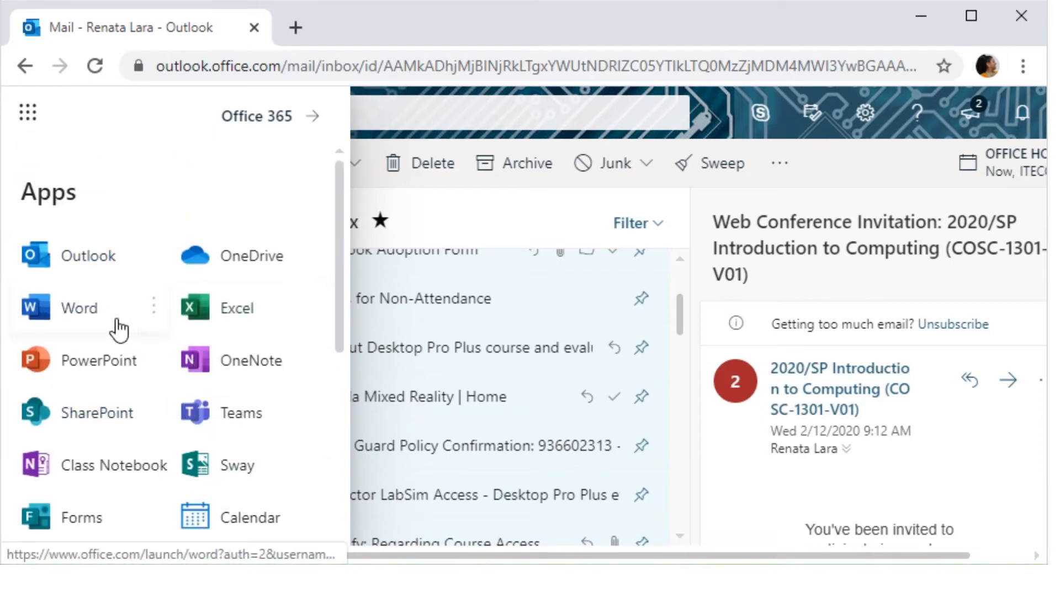
{"action": "left_click", "coordinate": [79, 304]}
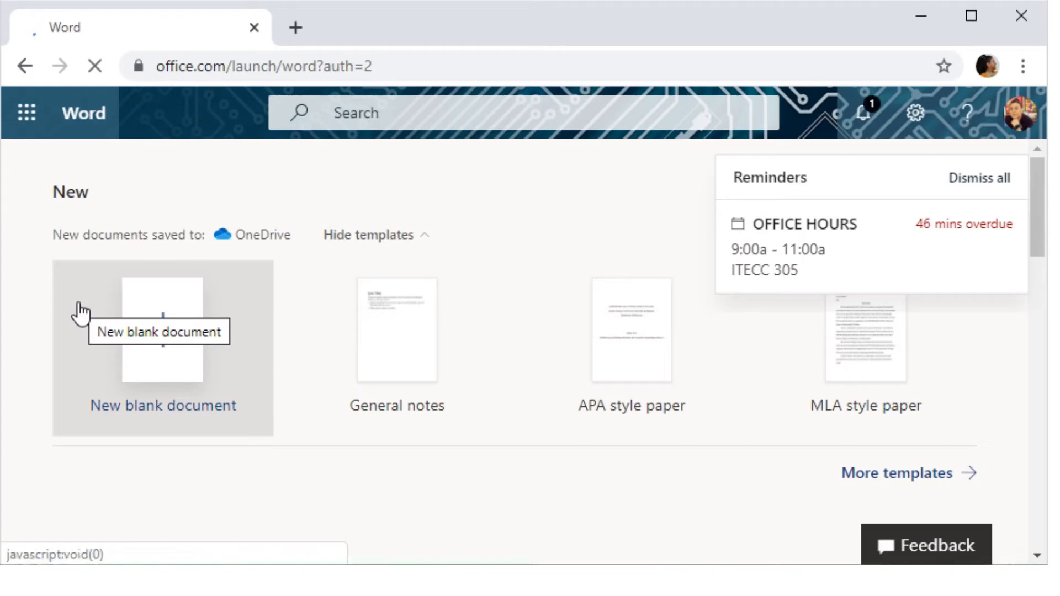
- Dismiss the overdue office hours reminder and look over the Recommended and Recent files
{"action": "left_click", "coordinate": [1002, 179]}
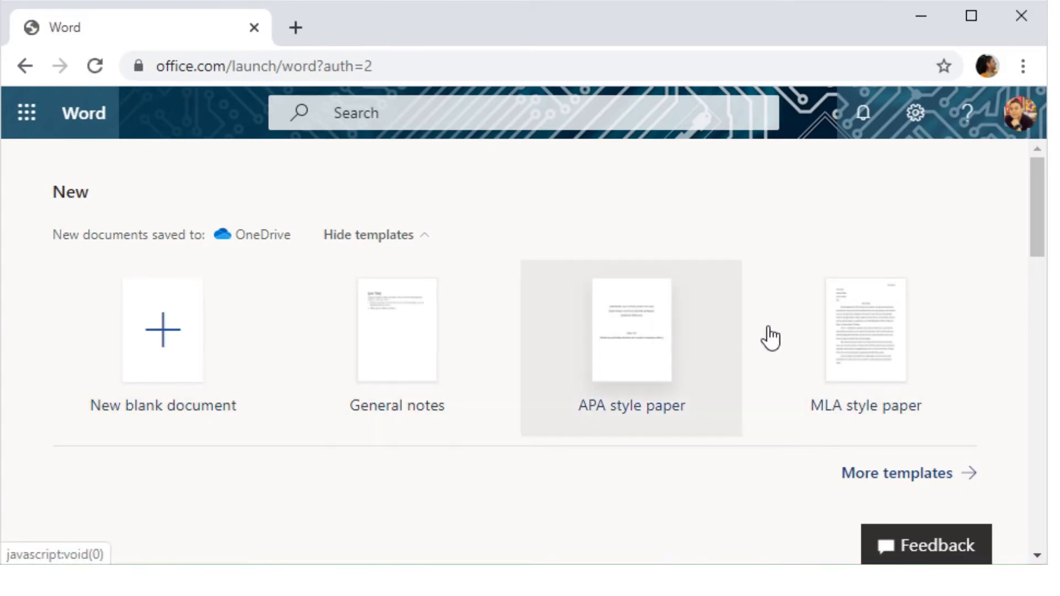
{"action": "scroll", "coordinate": [770, 338], "scroll_direction": "down", "scroll_amount": 5}
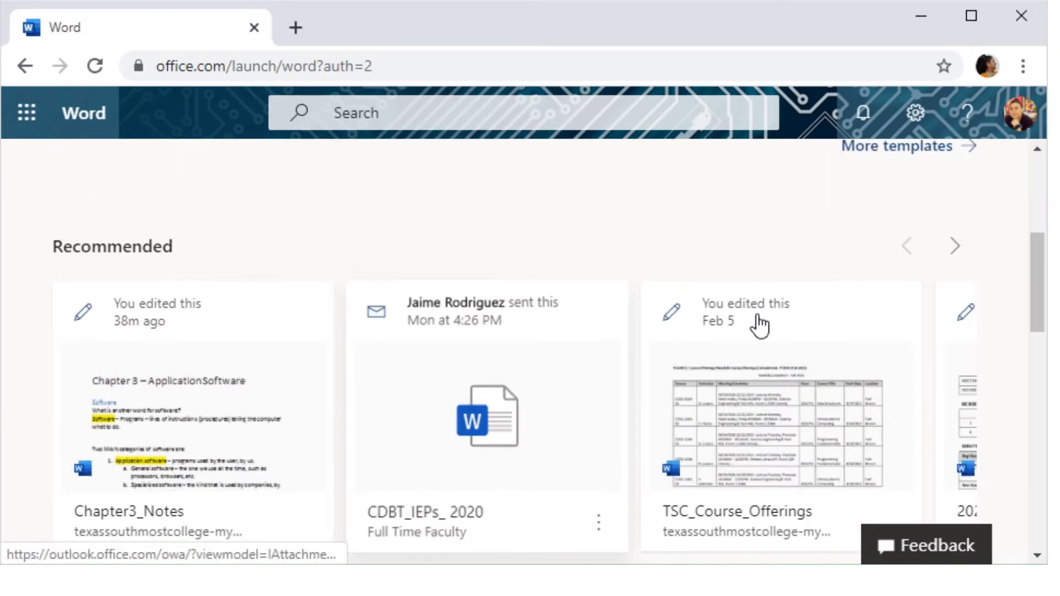
{"action": "scroll", "coordinate": [759, 325], "scroll_direction": "down", "scroll_amount": 2}
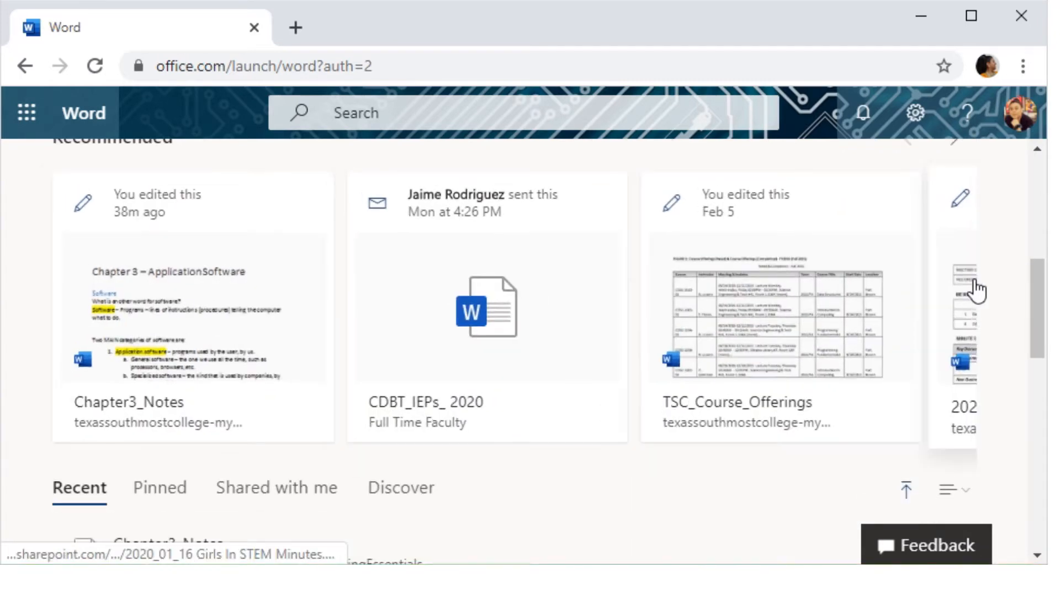
{"action": "scroll", "coordinate": [166, 399], "scroll_direction": "down", "scroll_amount": 4}
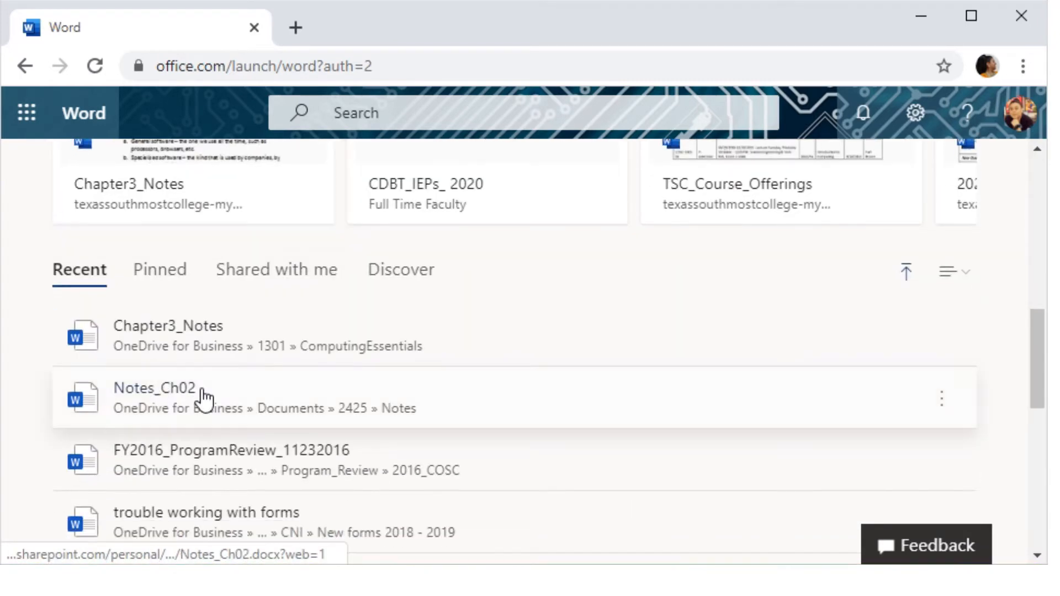
{"action": "scroll", "coordinate": [232, 396], "scroll_direction": "up", "scroll_amount": 6}
{"action": "scroll", "coordinate": [259, 375], "scroll_direction": "down", "scroll_amount": 3}
{"action": "scroll", "coordinate": [265, 372], "scroll_direction": "up", "scroll_amount": 3}
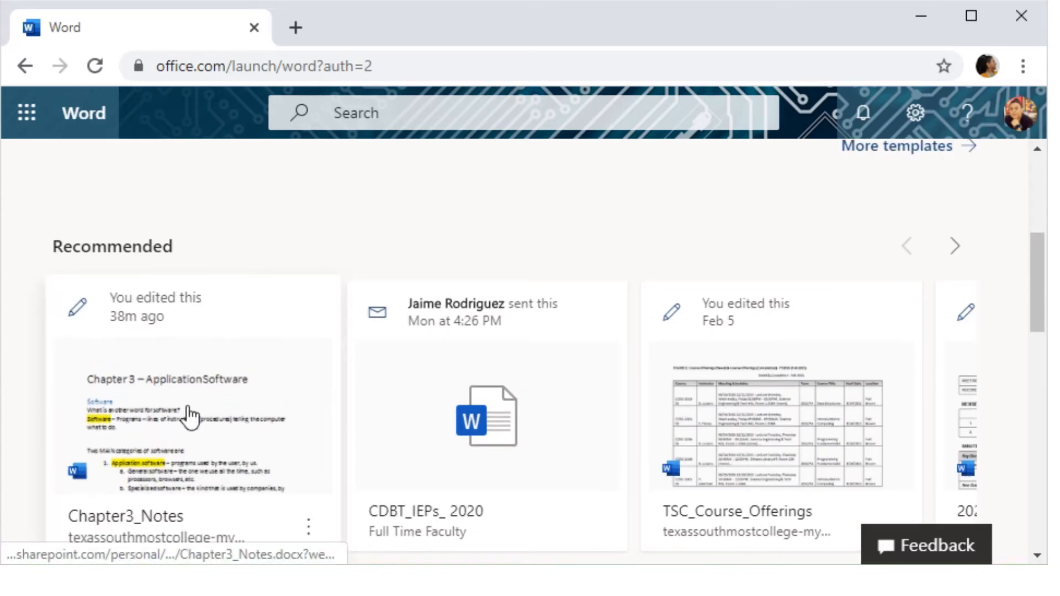
{"action": "scroll", "coordinate": [805, 398], "scroll_direction": "down", "scroll_amount": 2}
{"action": "scroll", "coordinate": [883, 365], "scroll_direction": "down", "scroll_amount": 2}
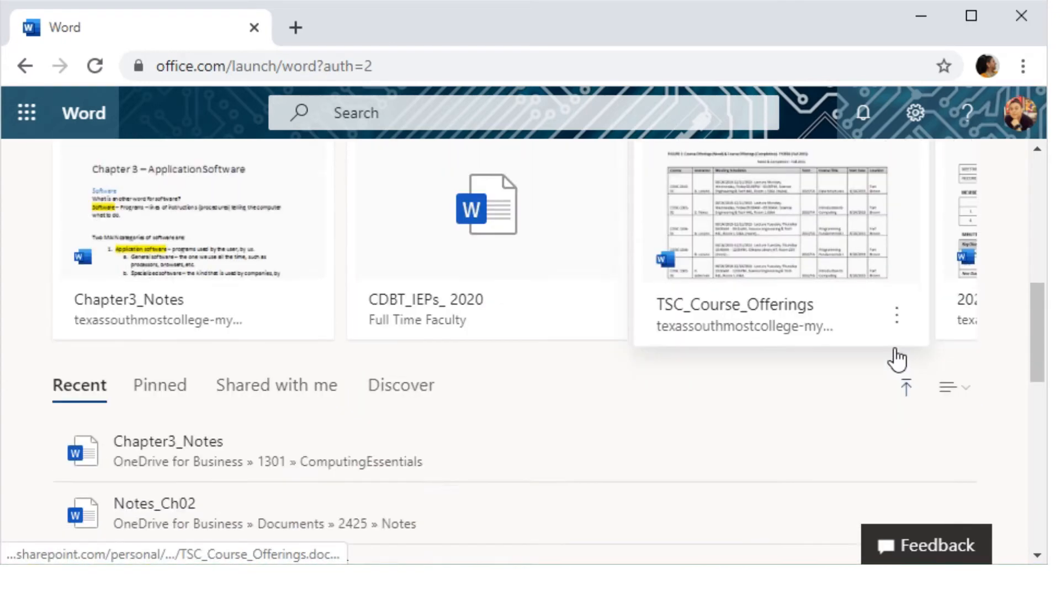
{"action": "scroll", "coordinate": [718, 367], "scroll_direction": "down", "scroll_amount": 4}
{"action": "scroll", "coordinate": [189, 372], "scroll_direction": "down", "scroll_amount": 8}
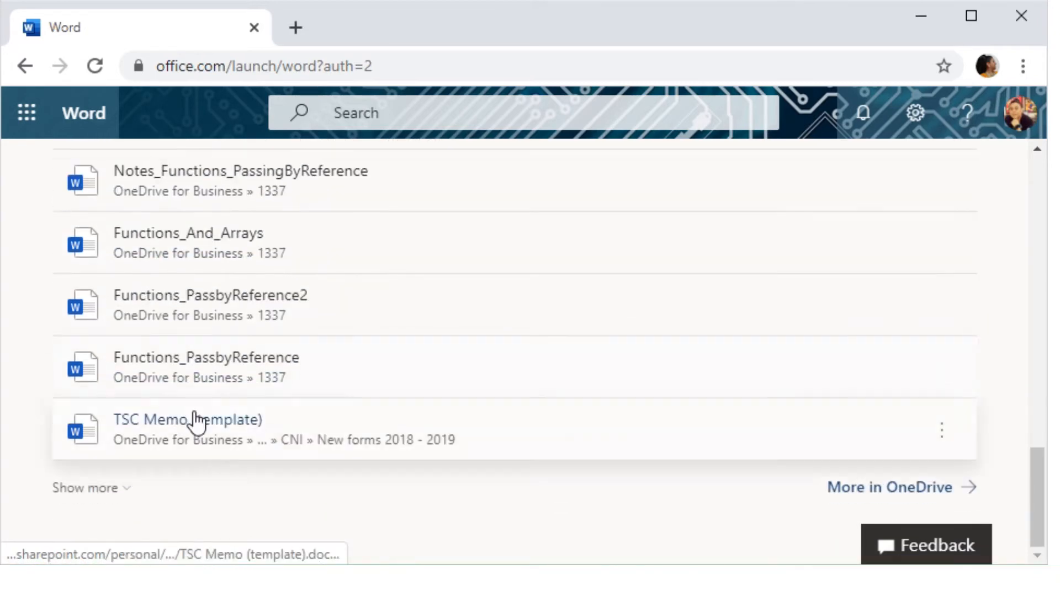
{"action": "scroll", "coordinate": [208, 375], "scroll_direction": "up", "scroll_amount": 2}
{"action": "scroll", "coordinate": [210, 376], "scroll_direction": "up", "scroll_amount": 10}
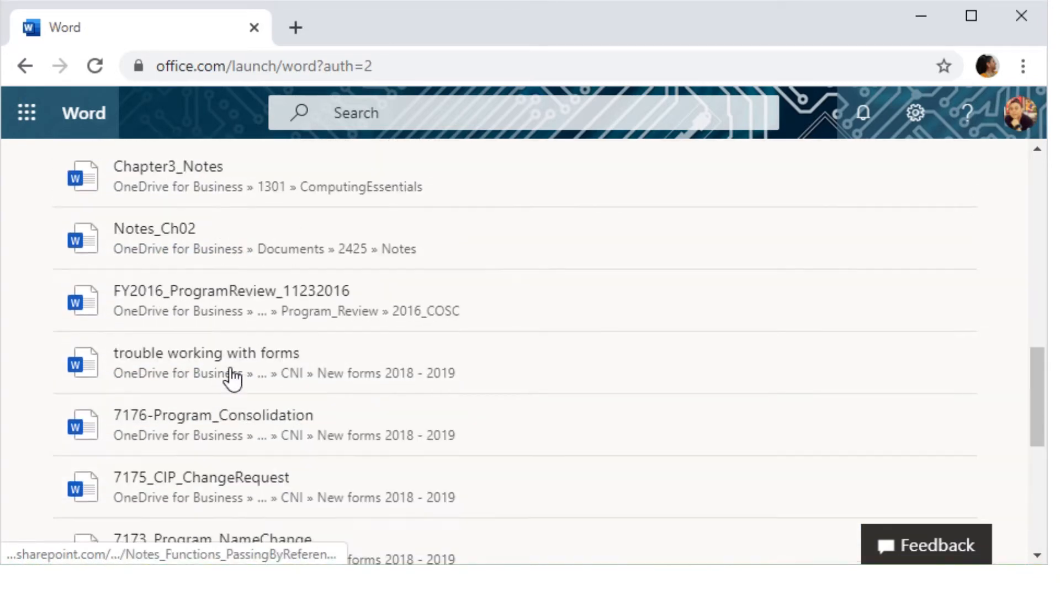
{"action": "scroll", "coordinate": [246, 373], "scroll_direction": "down", "scroll_amount": 6}
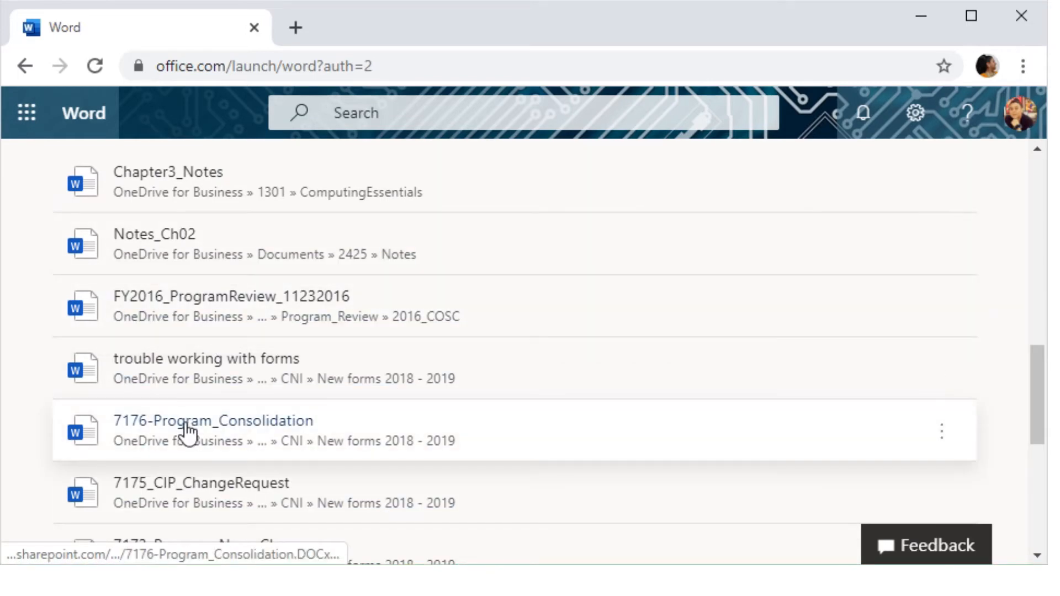
{"action": "scroll", "coordinate": [188, 431], "scroll_direction": "up", "scroll_amount": 15}
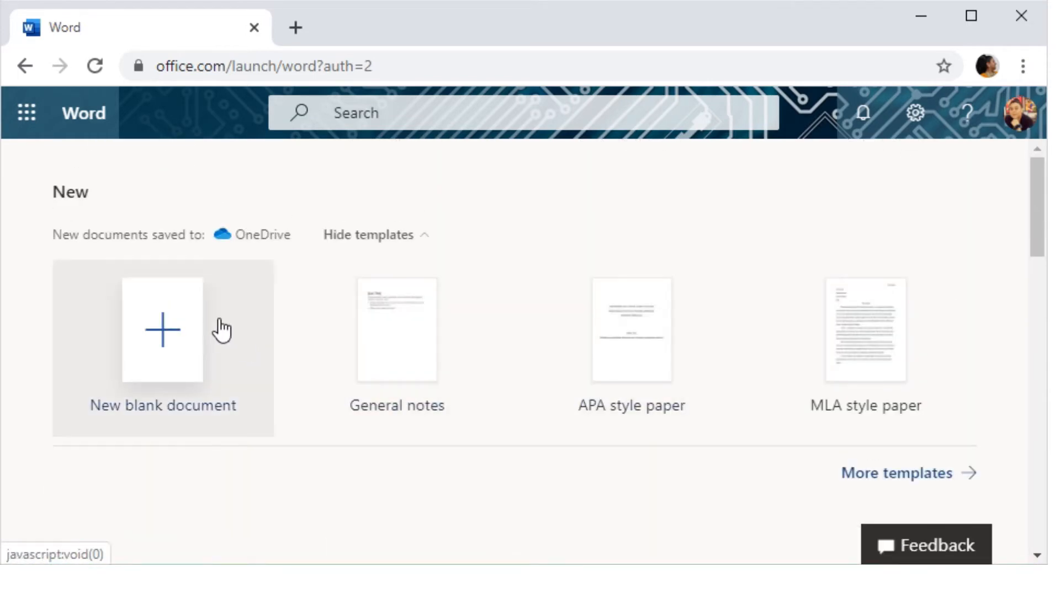
- Start a new blank document, type 'This is a document' and select it
{"action": "left_click", "coordinate": [171, 354]}
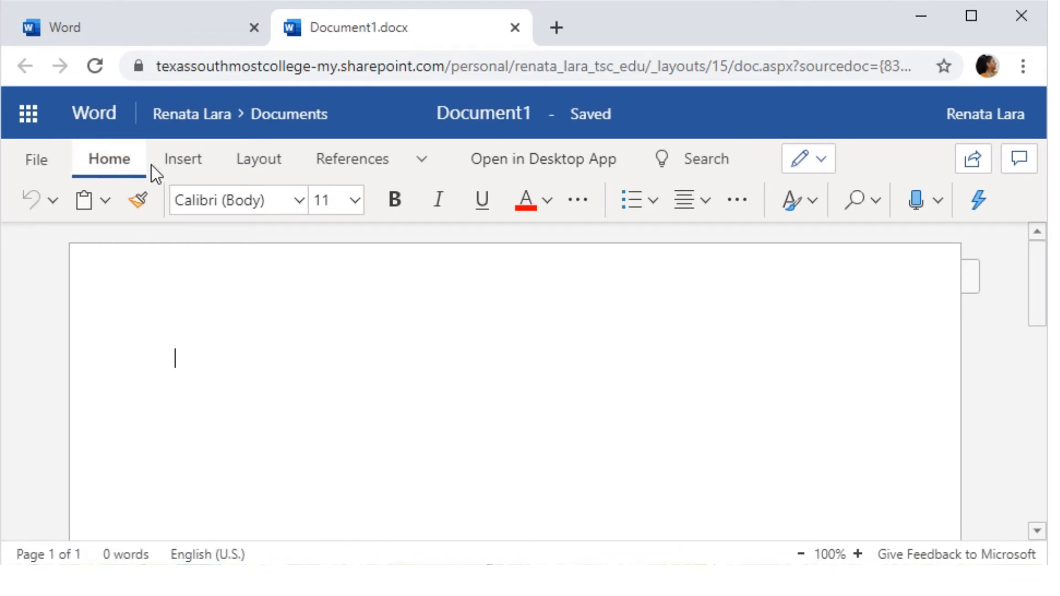
{"action": "left_click", "coordinate": [548, 202]}
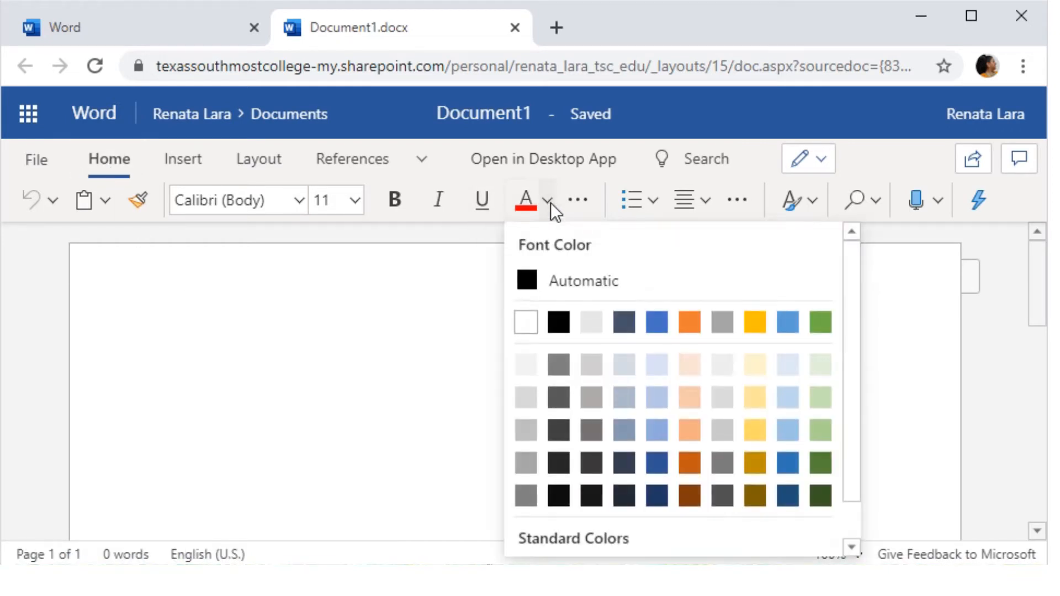
{"action": "left_click", "coordinate": [126, 391]}
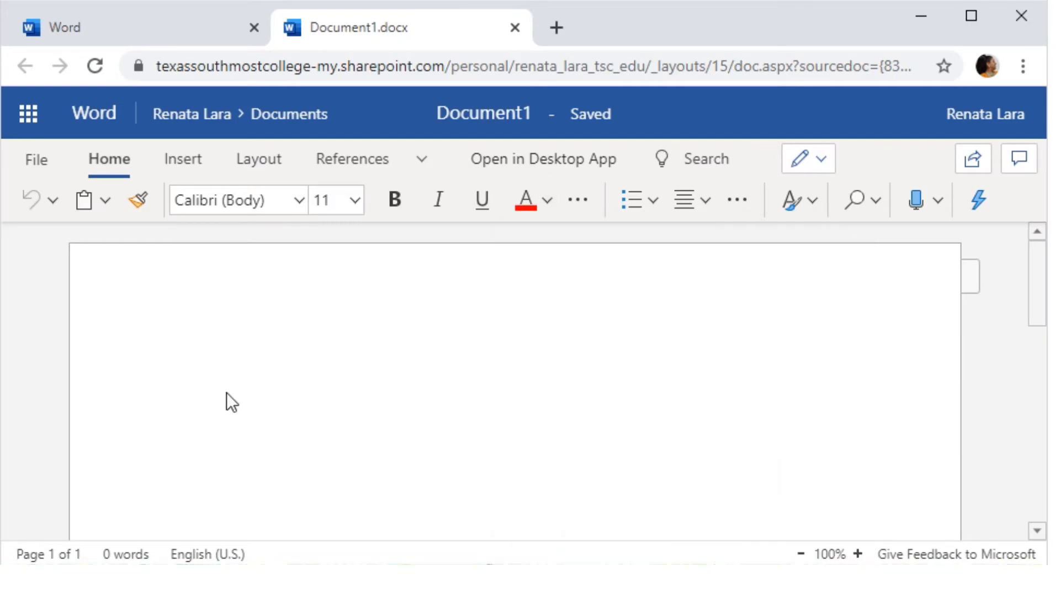
{"action": "type", "text": "This is a document"}
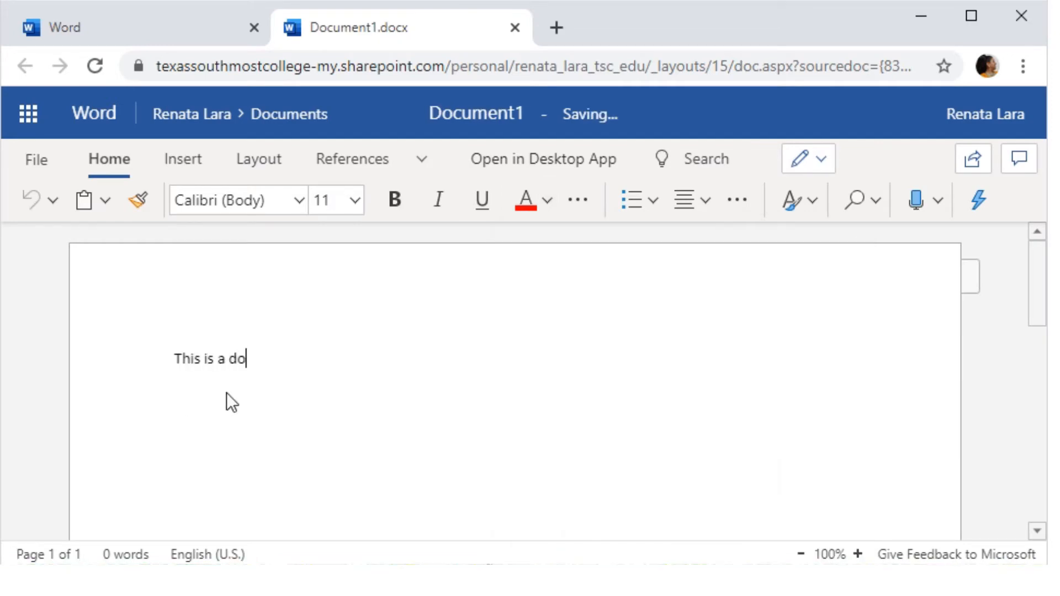
{"action": "key", "text": "ctrl+shift+Left"}
{"action": "key", "text": "ctrl+shift+Left"}
{"action": "key", "text": "ctrl+shift+Left"}
{"action": "key", "text": "ctrl+shift+Left"}
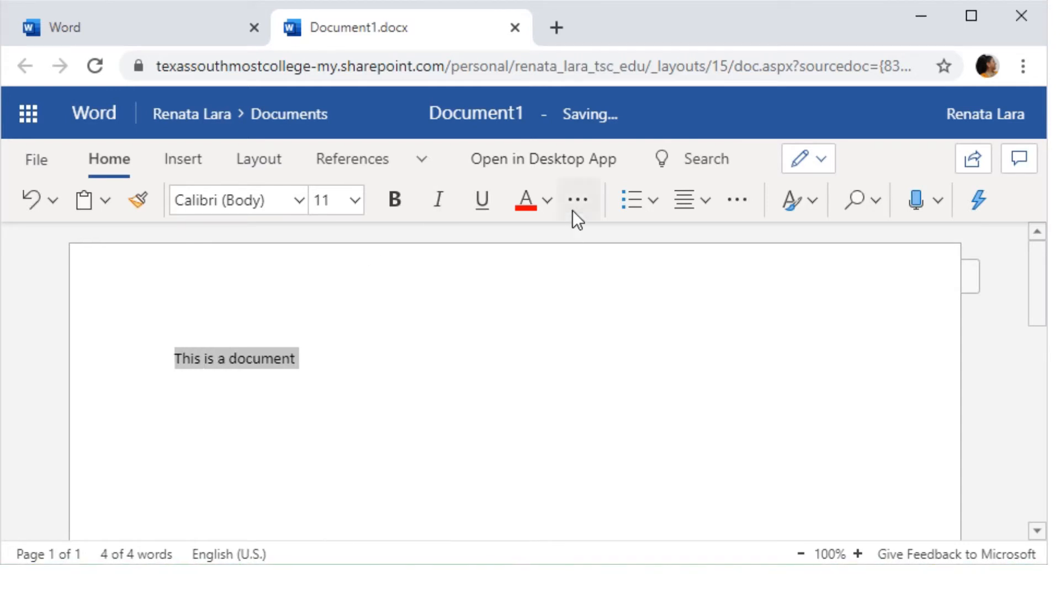
- Centre the line, after briefly trying right alignment
{"action": "left_click", "coordinate": [707, 202]}
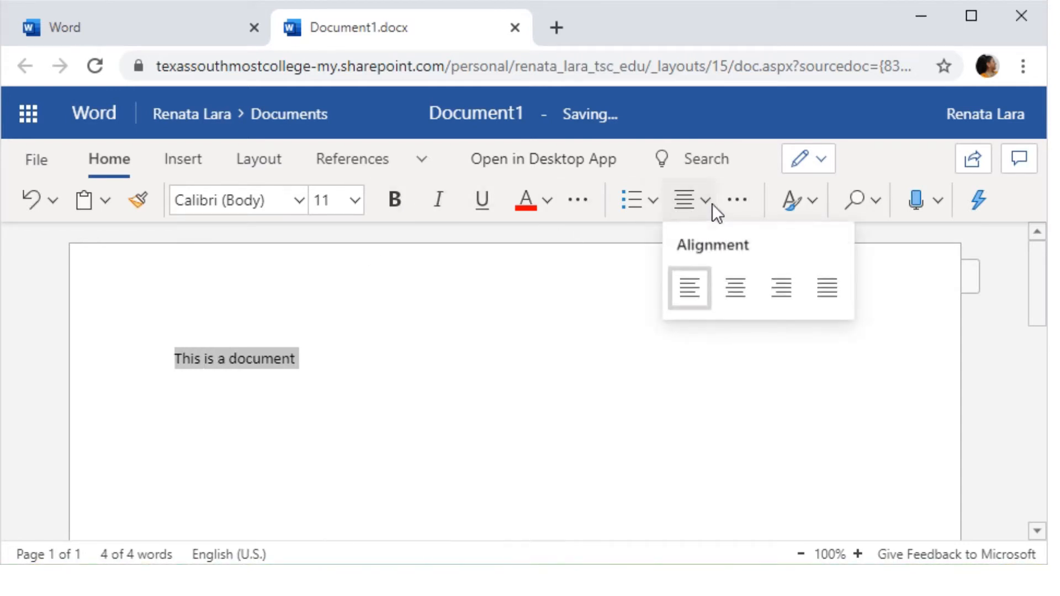
{"action": "left_click", "coordinate": [745, 296]}
{"action": "left_click", "coordinate": [716, 208]}
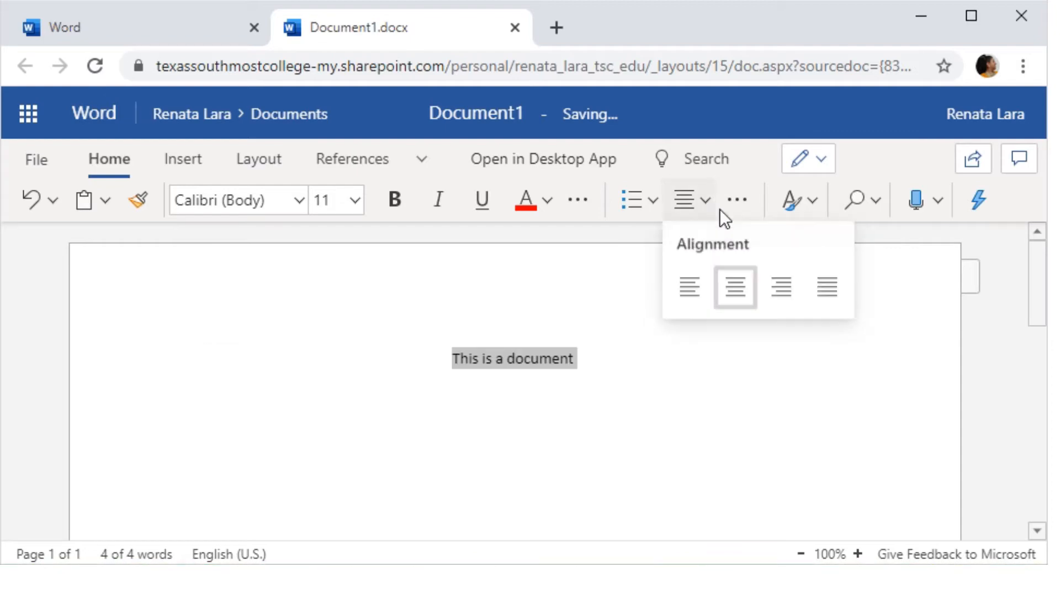
{"action": "left_click", "coordinate": [790, 292]}
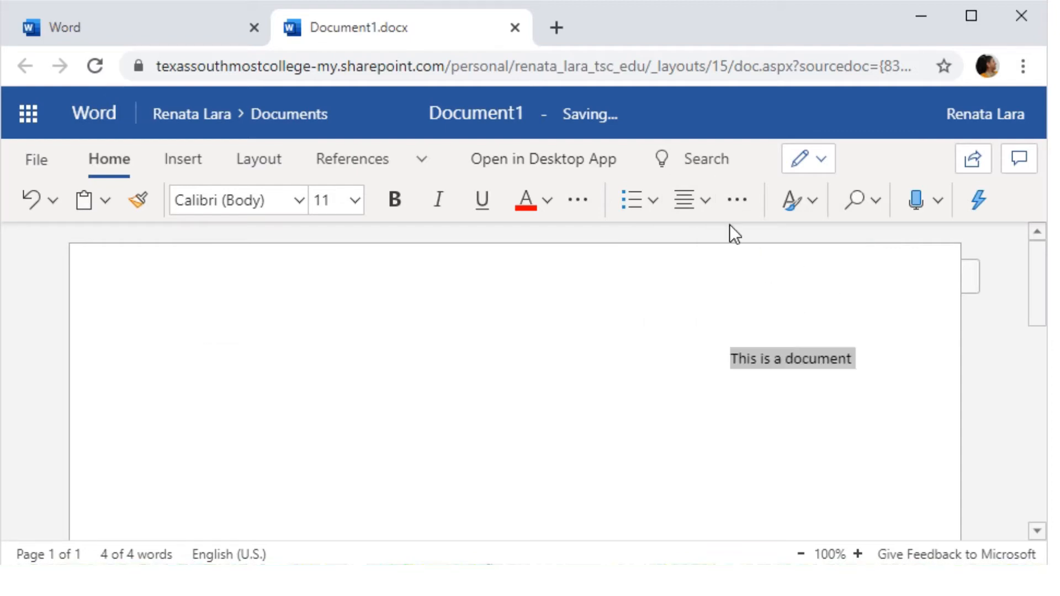
{"action": "left_click", "coordinate": [706, 200]}
{"action": "left_click", "coordinate": [733, 293]}
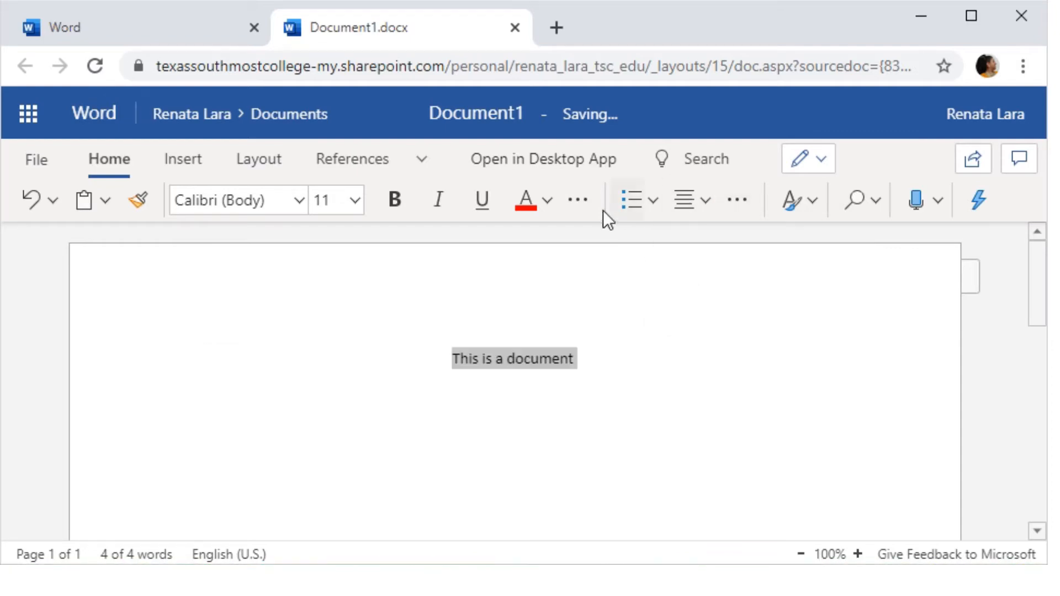
- Make the line gold, bold, 16 pt and Times New Roman
{"action": "left_click", "coordinate": [547, 201]}
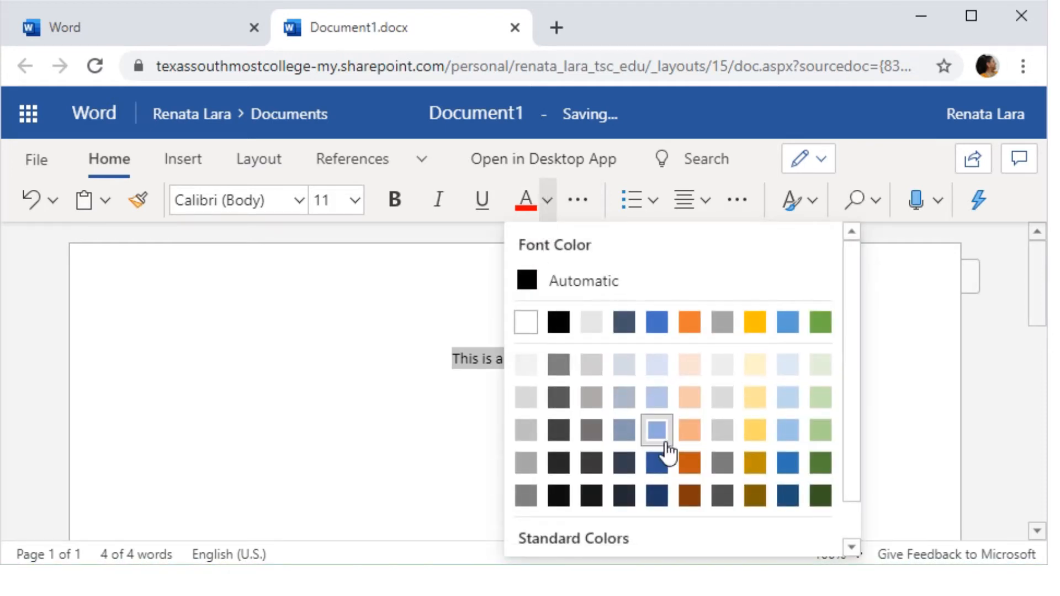
{"action": "left_click", "coordinate": [755, 430]}
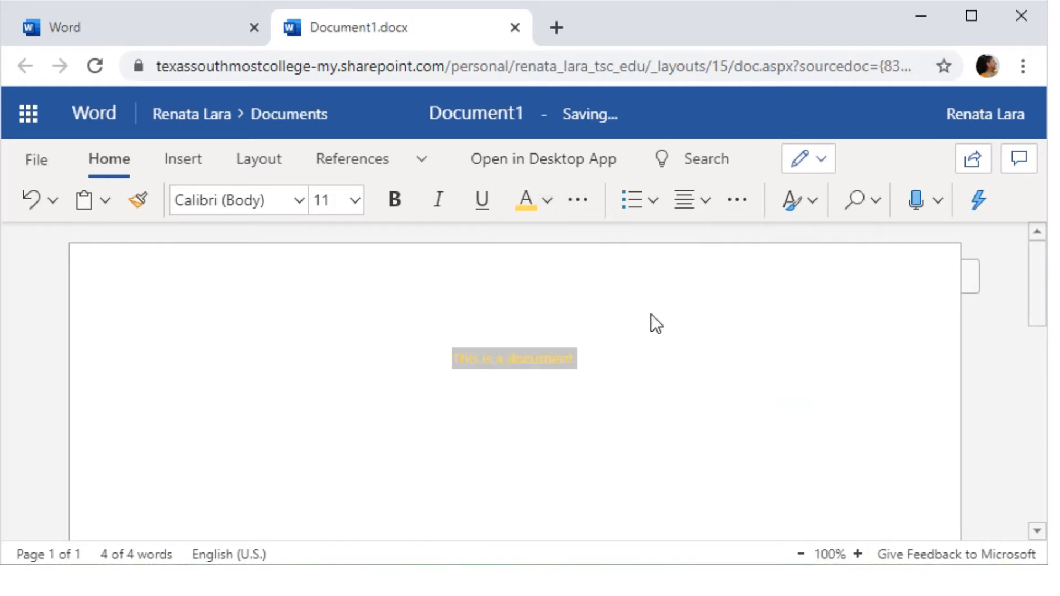
{"action": "left_click", "coordinate": [395, 202]}
{"action": "left_click", "coordinate": [354, 200]}
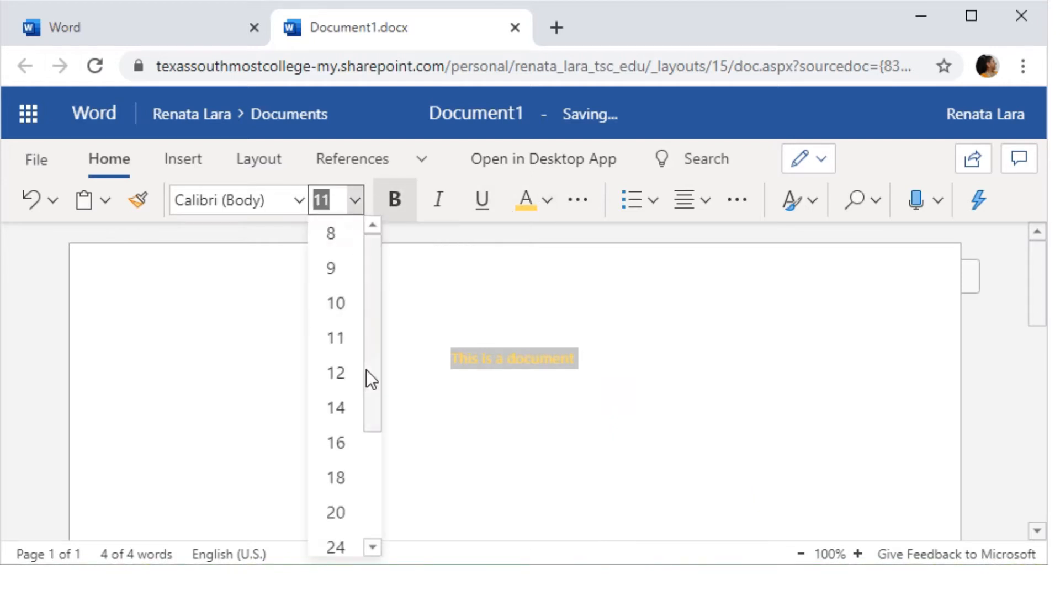
{"action": "left_click", "coordinate": [338, 444]}
{"action": "left_click", "coordinate": [297, 194]}
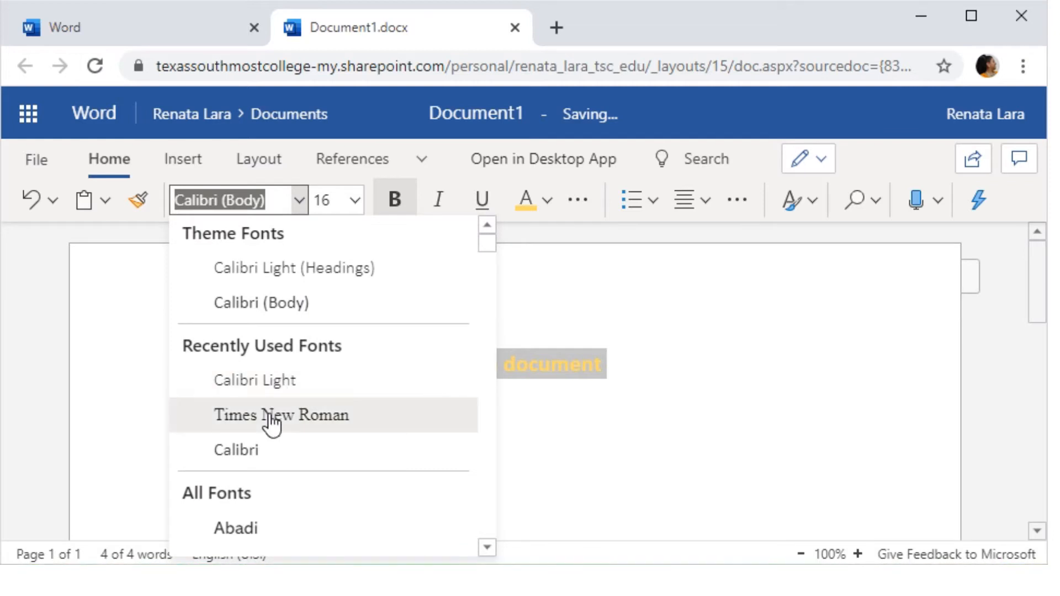
{"action": "left_click", "coordinate": [271, 422]}
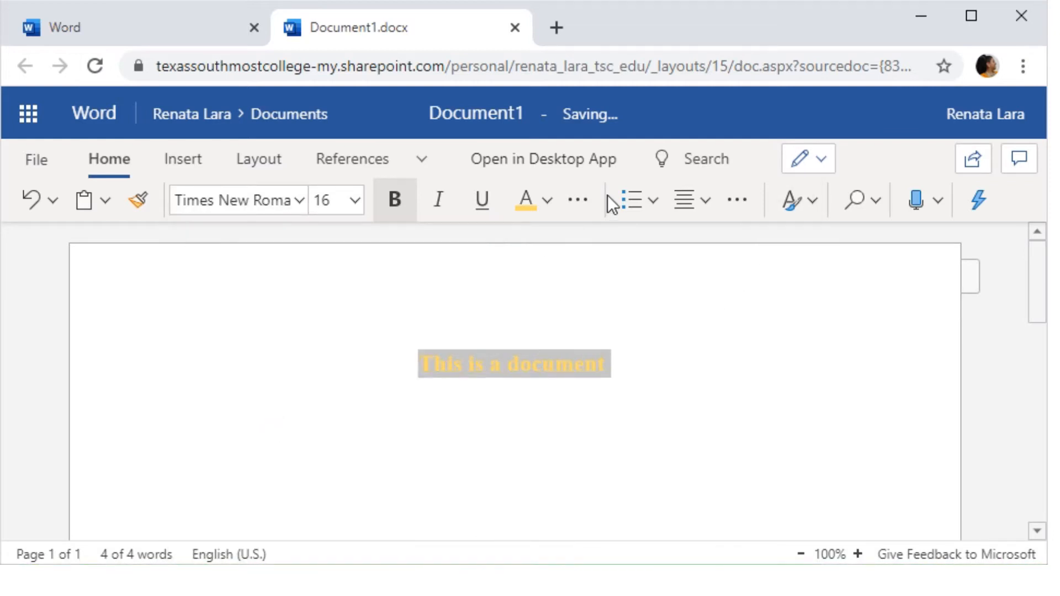
- Insert a 3-column by 5-row table from the Insert tab
{"action": "left_click", "coordinate": [176, 159]}
{"action": "left_click", "coordinate": [662, 367]}
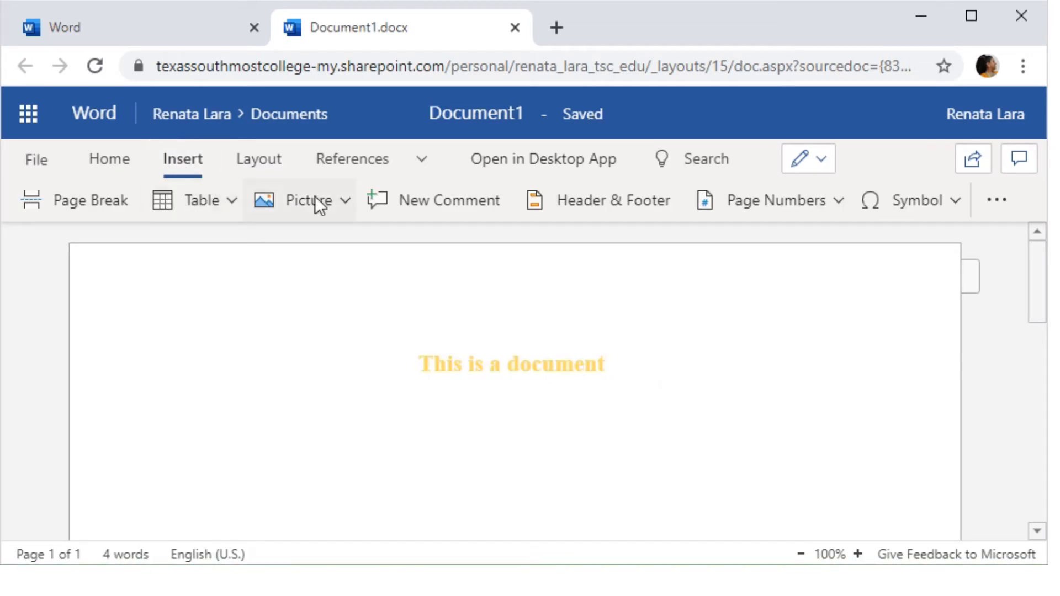
{"action": "left_click", "coordinate": [343, 201]}
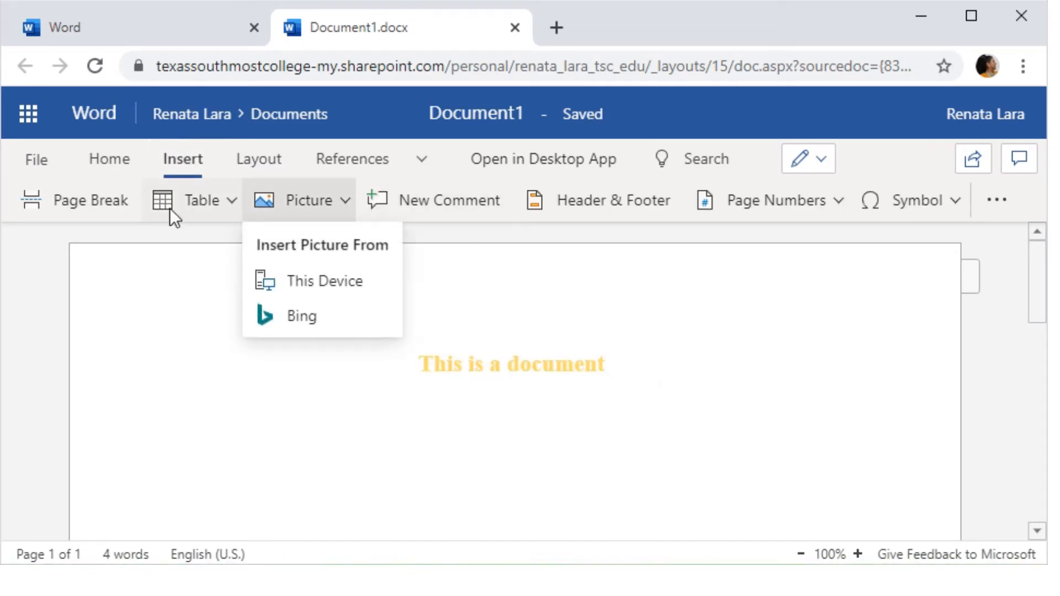
{"action": "left_click", "coordinate": [232, 199]}
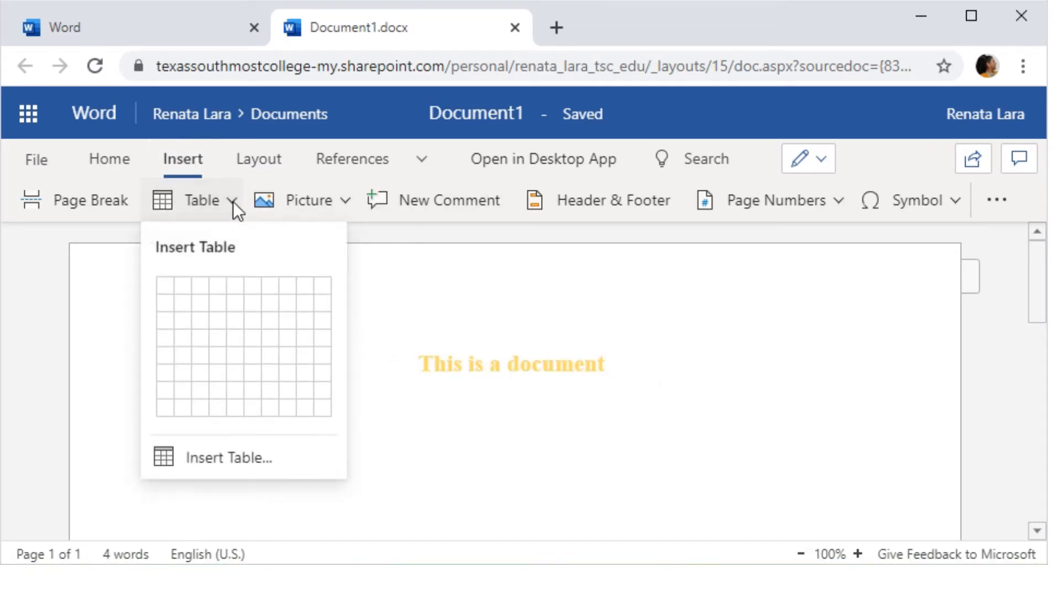
{"action": "left_click", "coordinate": [203, 358]}
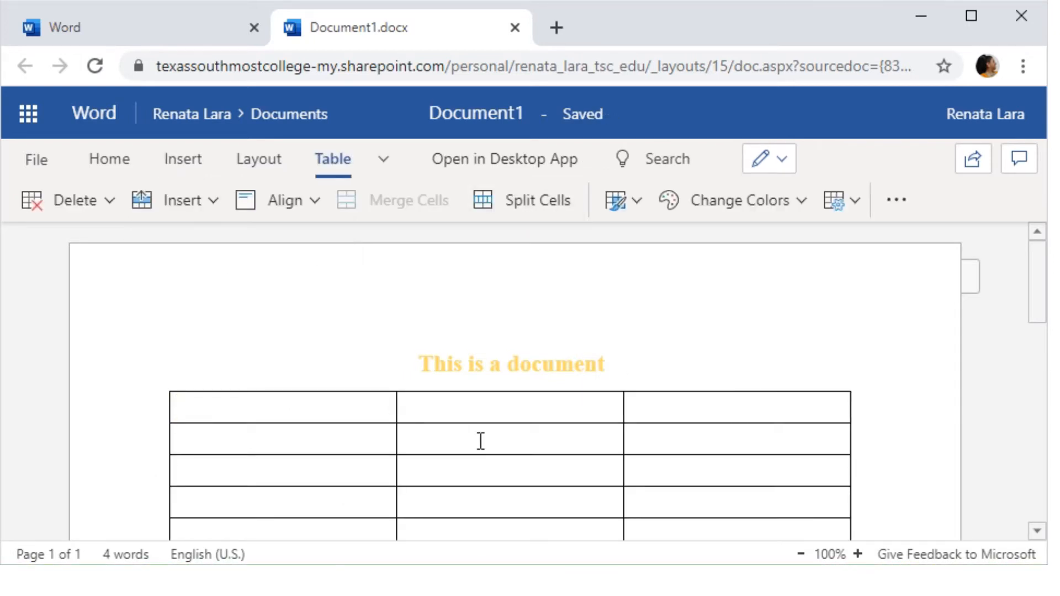
- Split row 2's middle cell, merge it back, and paint cell formatting onto the table
{"action": "left_click", "coordinate": [535, 200]}
{"action": "left_click", "coordinate": [584, 386]}
{"action": "left_click_drag", "start_coordinate": [410, 430], "coordinate": [561, 428]}
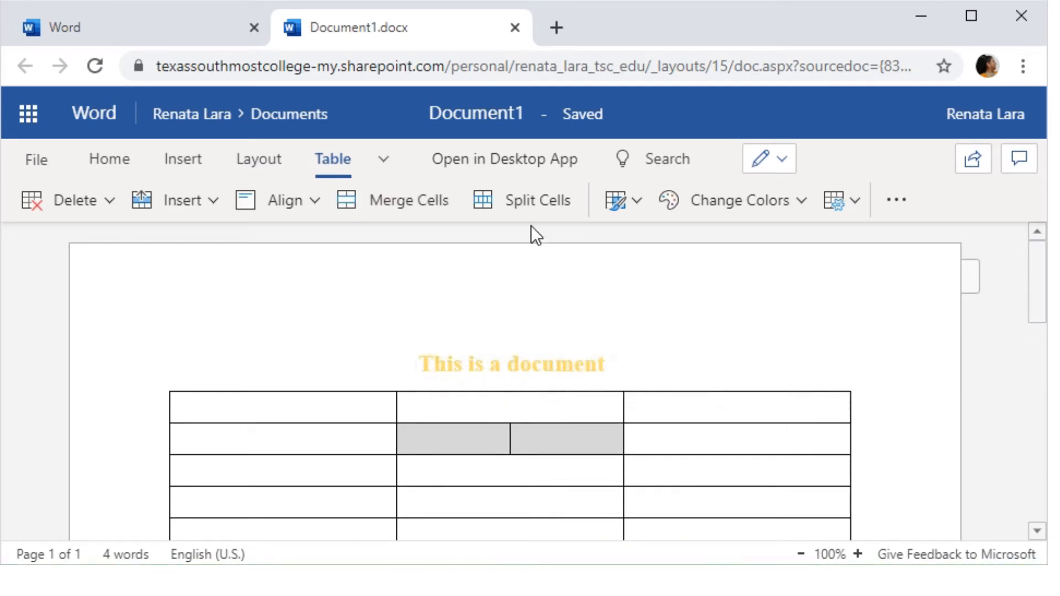
{"action": "left_click", "coordinate": [417, 200]}
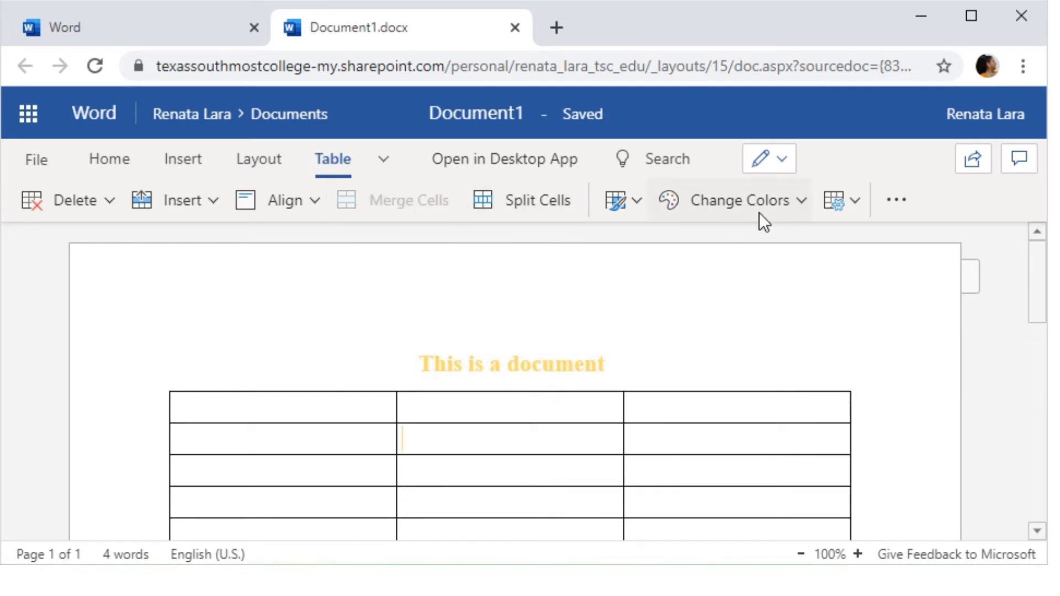
{"action": "left_click", "coordinate": [808, 194]}
{"action": "left_click", "coordinate": [748, 282]}
{"action": "left_click_drag", "start_coordinate": [447, 445], "coordinate": [722, 301]}
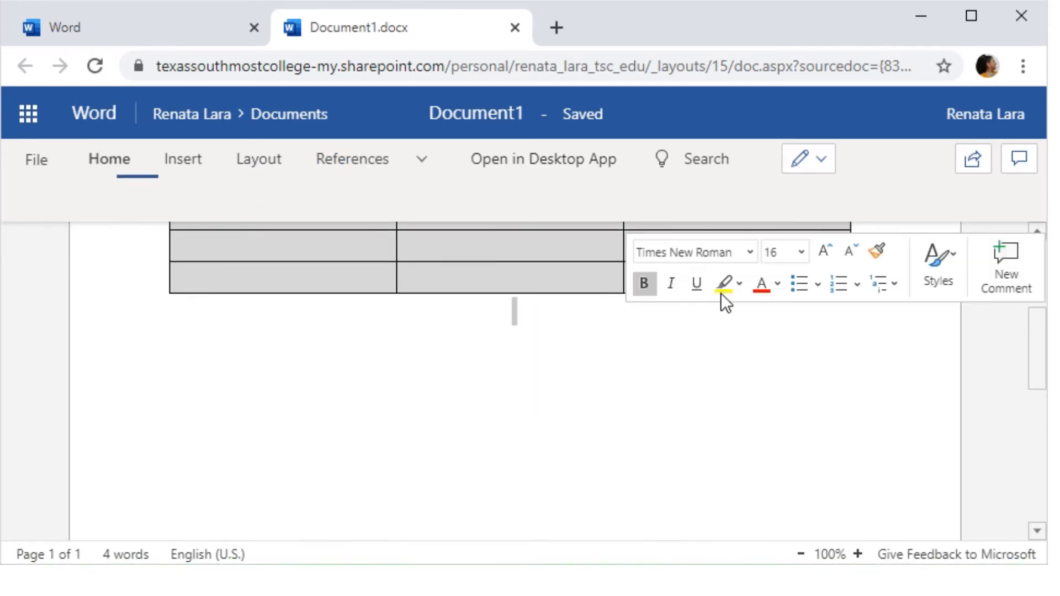
{"action": "scroll", "coordinate": [741, 324], "scroll_direction": "up", "scroll_amount": 2}
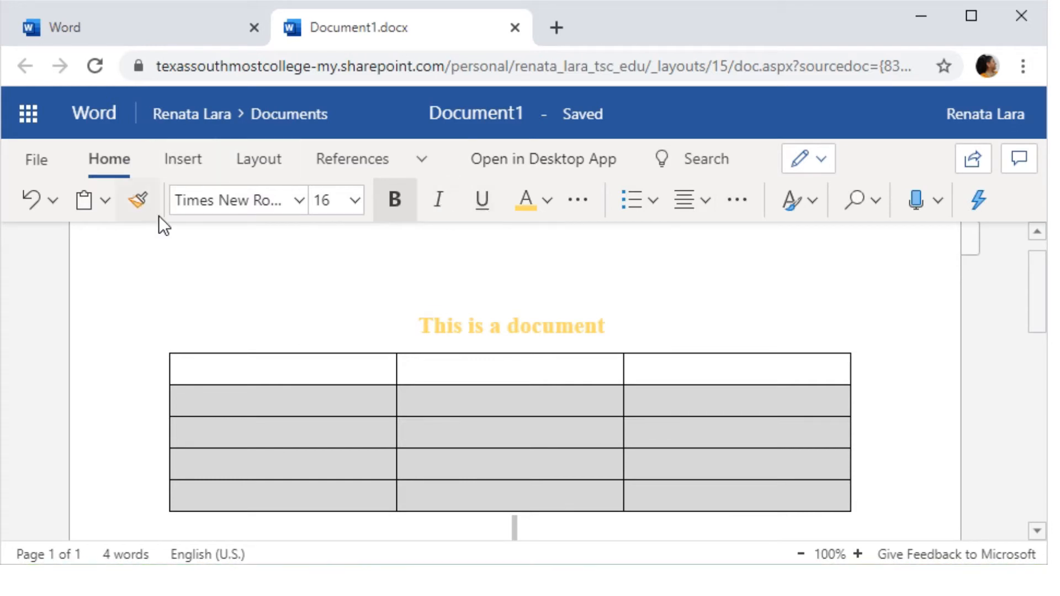
{"action": "left_click", "coordinate": [138, 200]}
{"action": "left_click", "coordinate": [674, 441]}
- Give row 2's middle cell a red highlight and type 'test' in it
{"action": "double_click", "coordinate": [528, 396]}
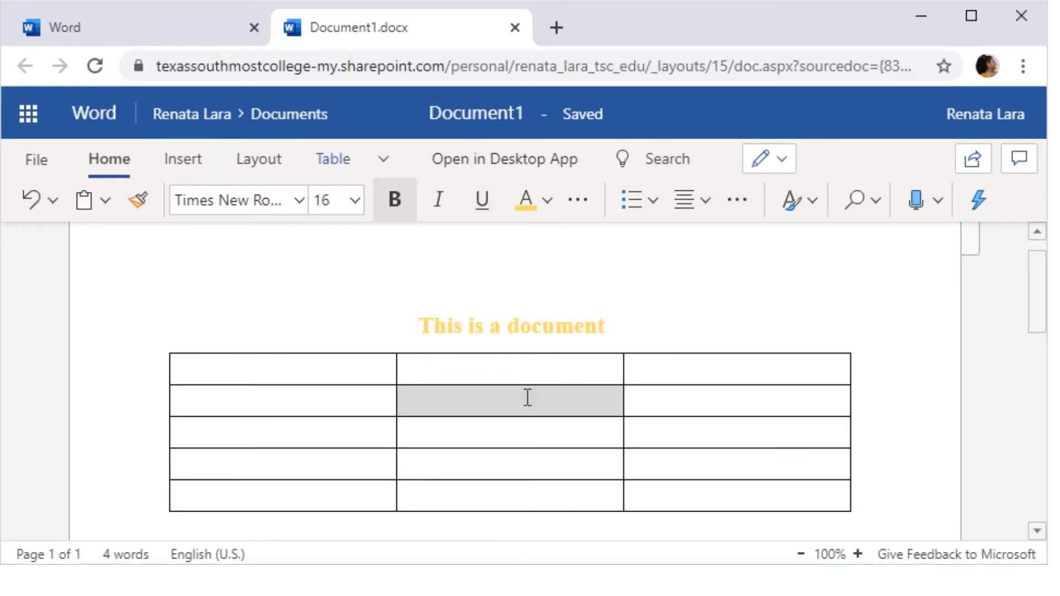
{"action": "right_click", "coordinate": [519, 417]}
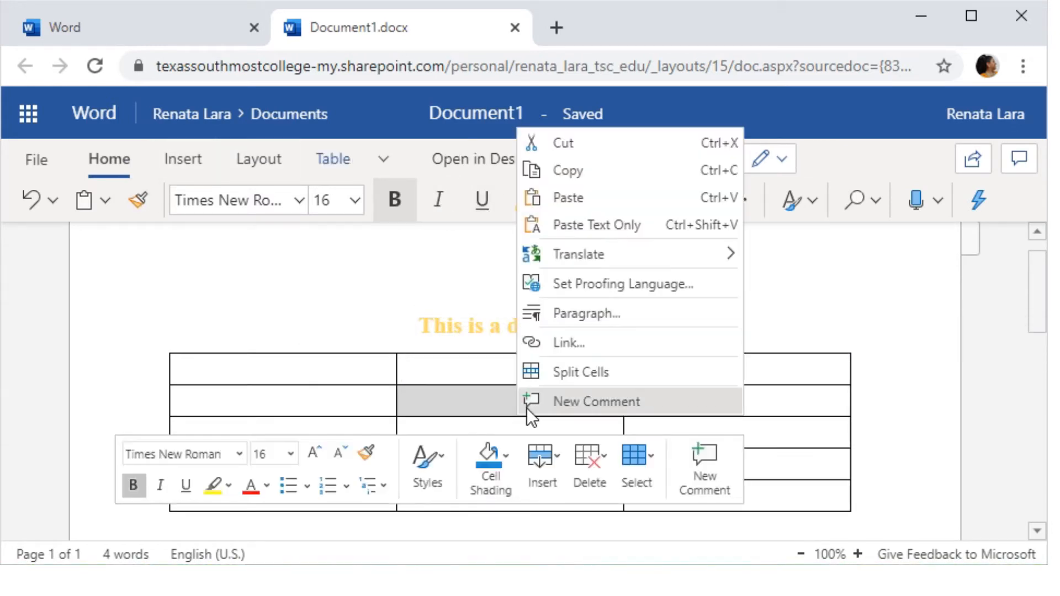
{"action": "left_click", "coordinate": [224, 492]}
{"action": "left_click", "coordinate": [216, 394]}
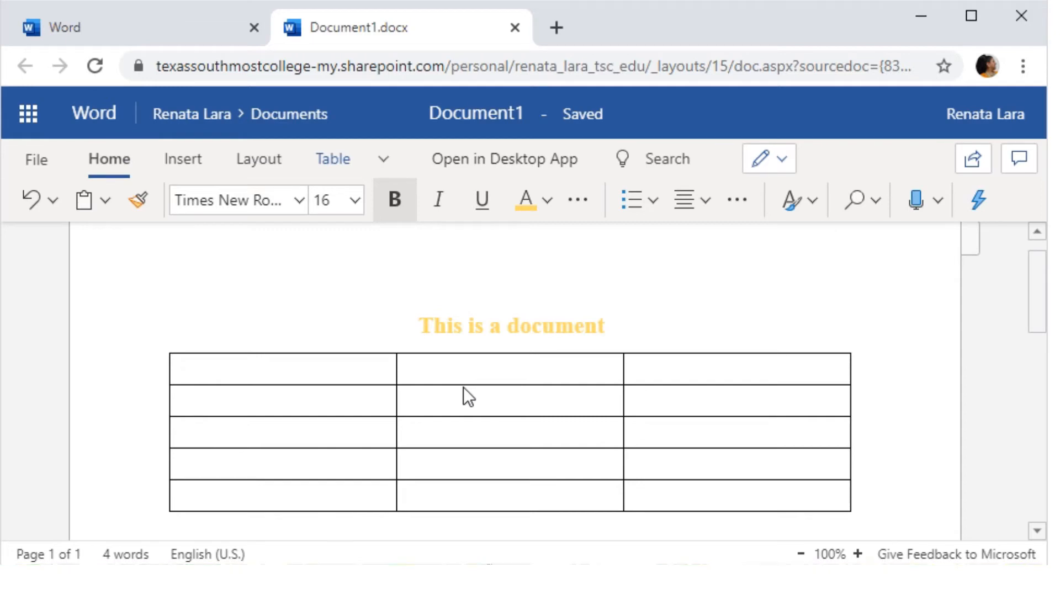
{"action": "left_click", "coordinate": [474, 403]}
{"action": "type", "text": "test"}
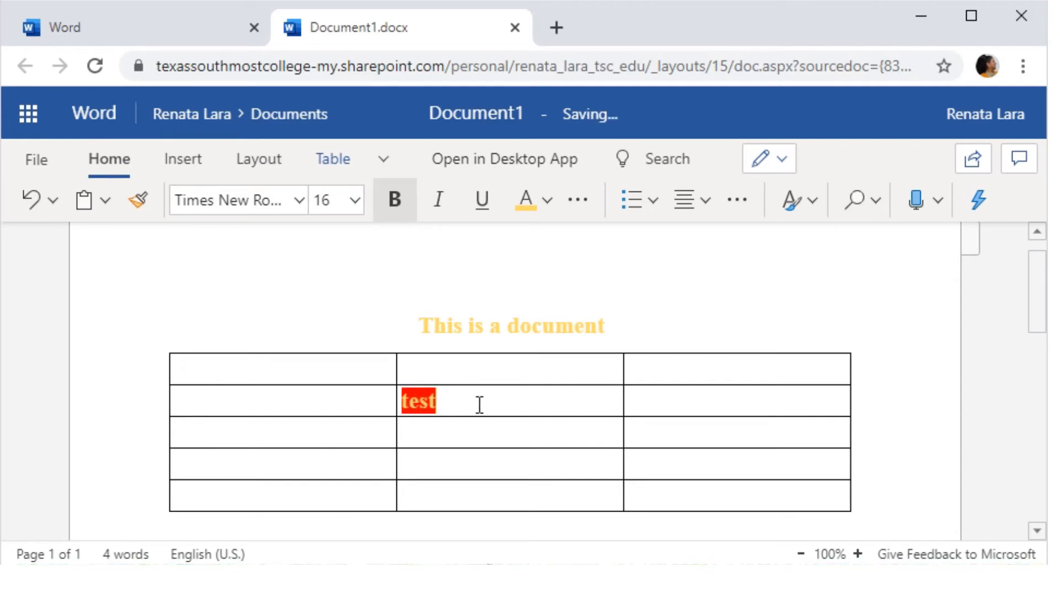
{"action": "left_click_drag", "start_coordinate": [479, 405], "coordinate": [373, 401]}
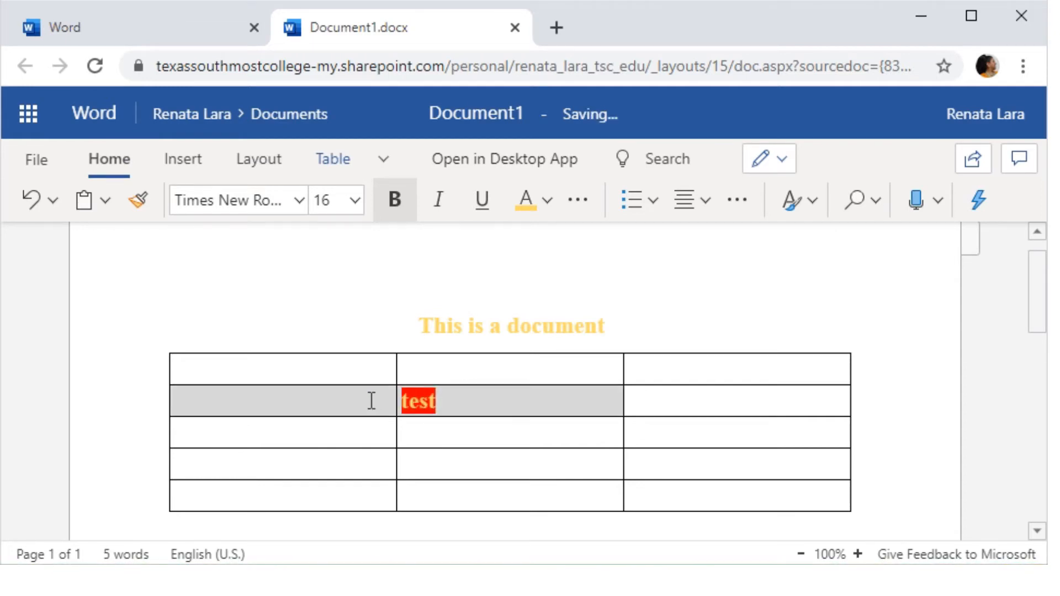
{"action": "left_click", "coordinate": [520, 401]}
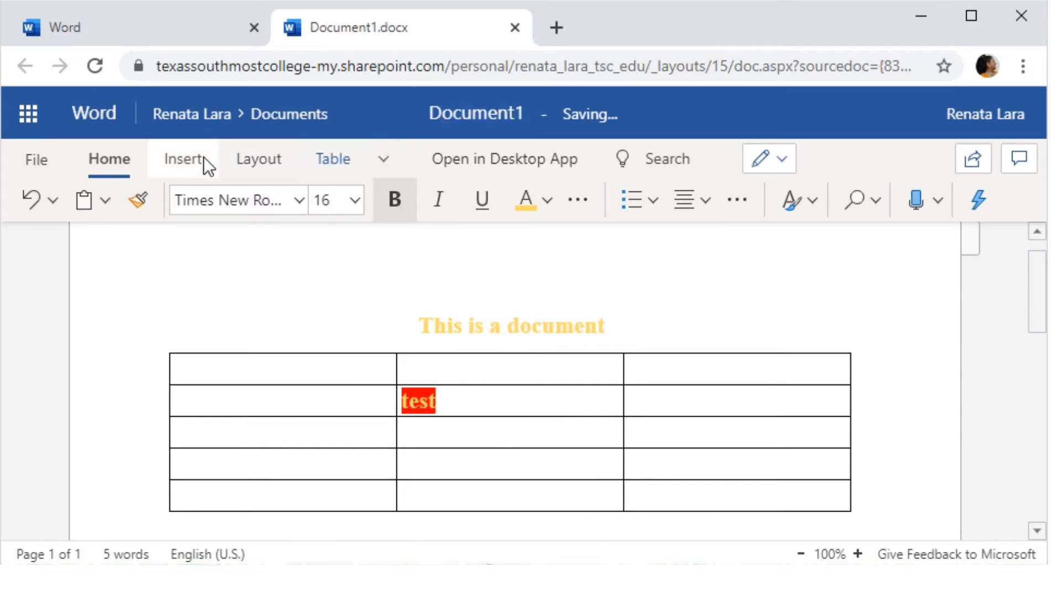
- Try Narrow and Wide margins, then settle on Normal margins
{"action": "left_click", "coordinate": [257, 158]}
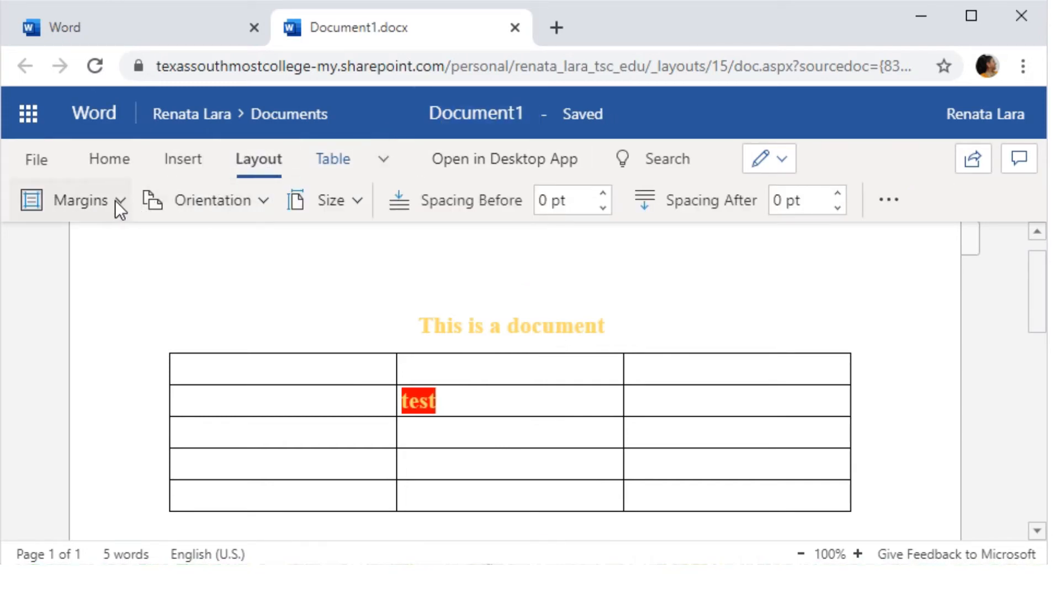
{"action": "left_click", "coordinate": [119, 200]}
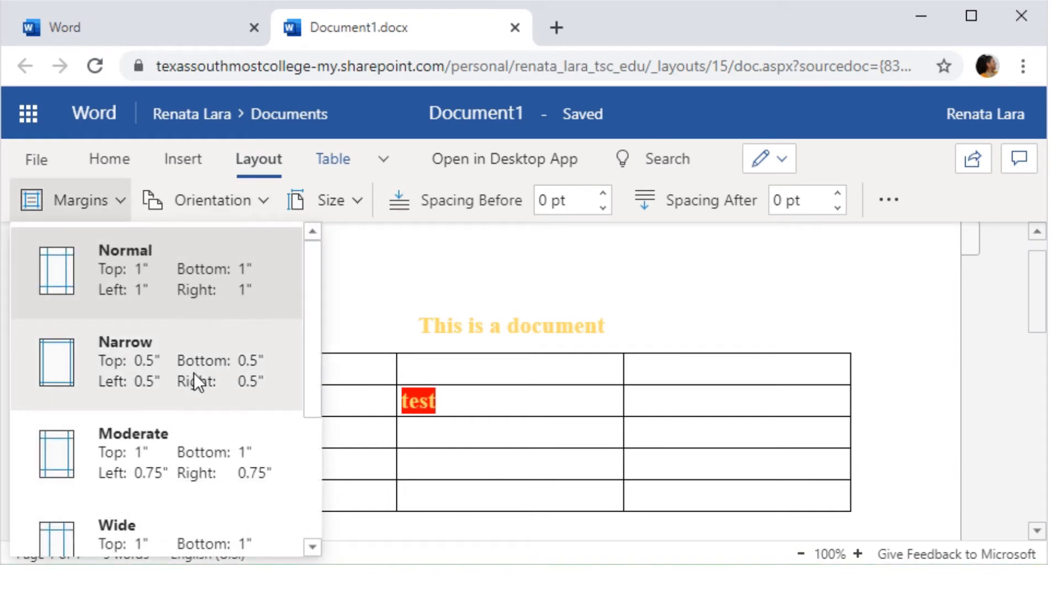
{"action": "left_click", "coordinate": [194, 376]}
{"action": "left_click", "coordinate": [119, 202]}
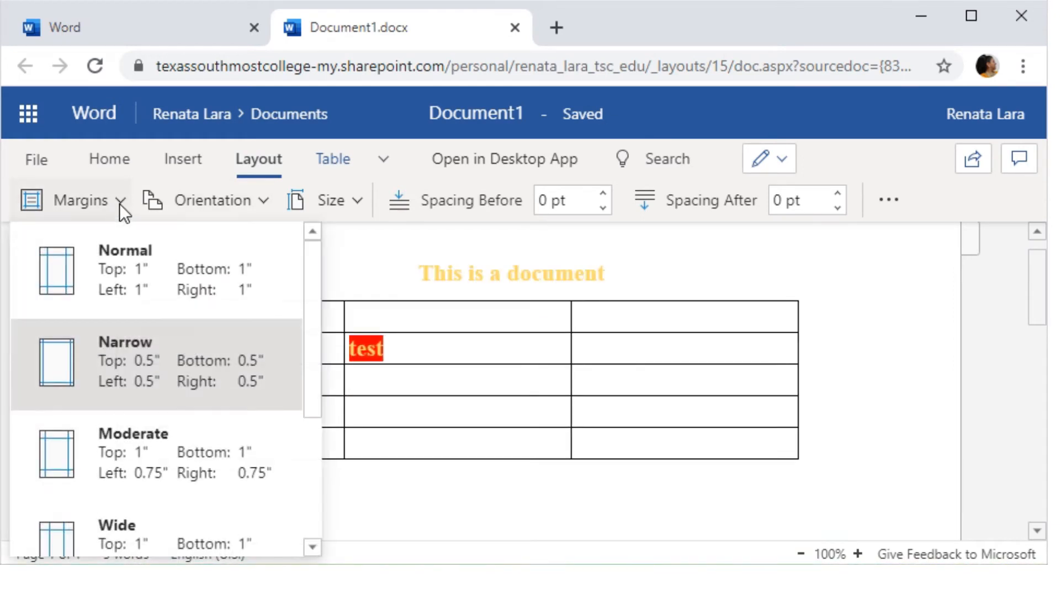
{"action": "scroll", "coordinate": [186, 535], "scroll_direction": "down", "scroll_amount": 1}
{"action": "left_click", "coordinate": [182, 525]}
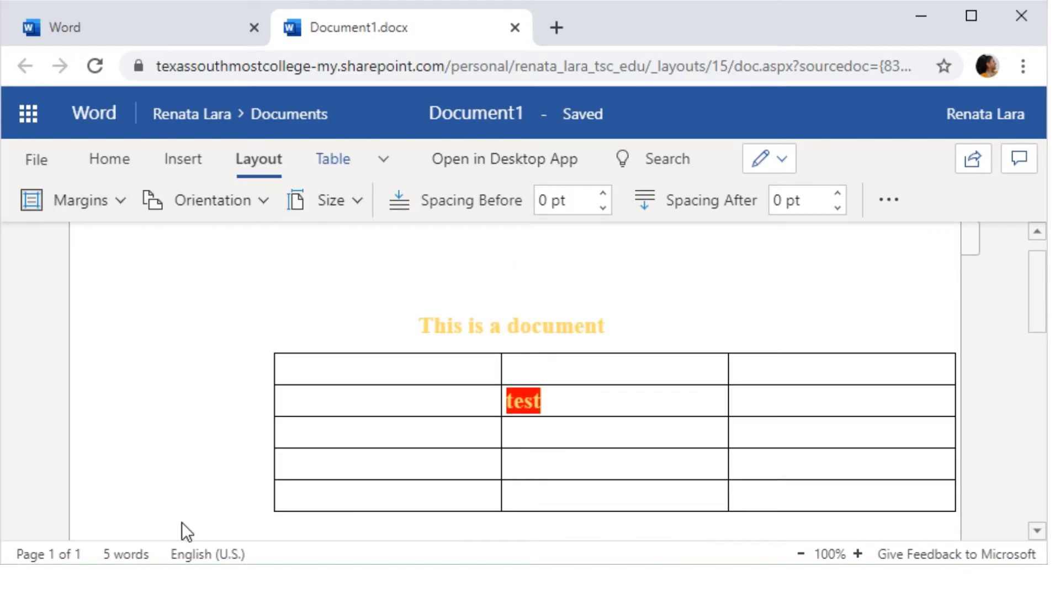
{"action": "left_click", "coordinate": [122, 204]}
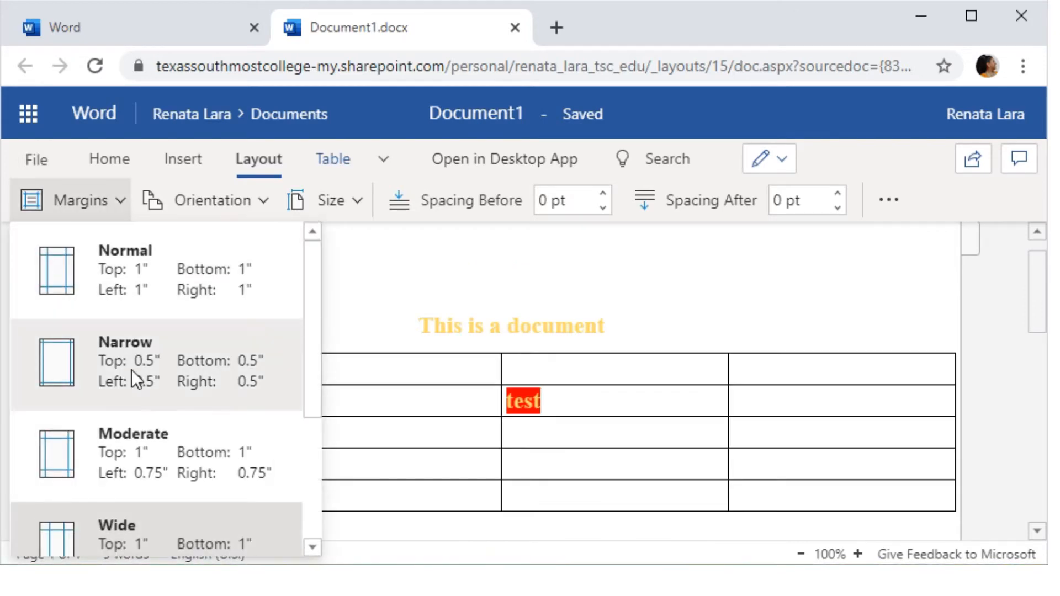
{"action": "left_click", "coordinate": [108, 275]}
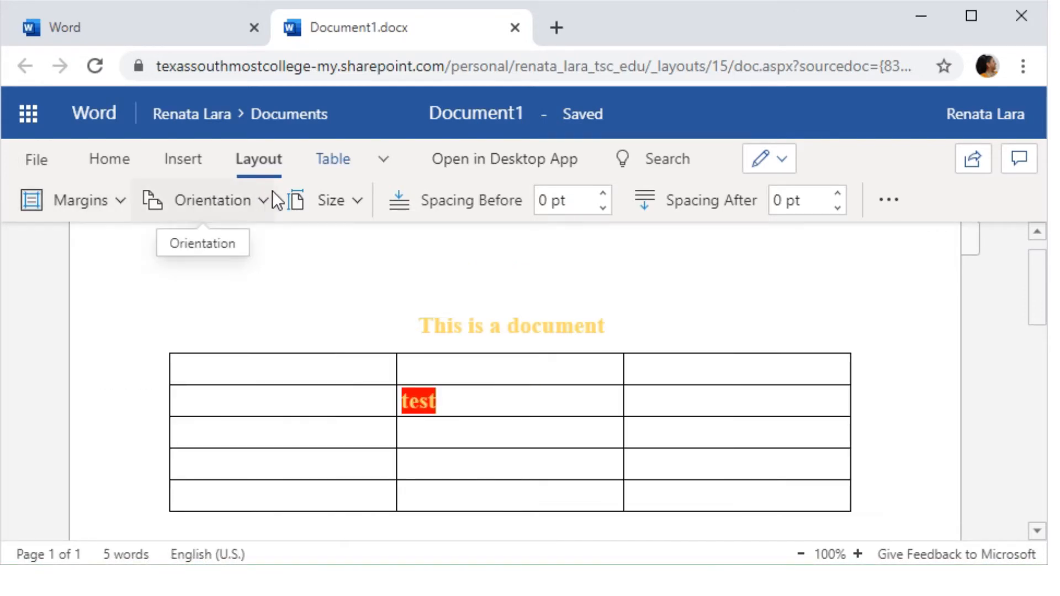
- Switch page orientation to Landscape, then back to Portrait
{"action": "left_click", "coordinate": [260, 198]}
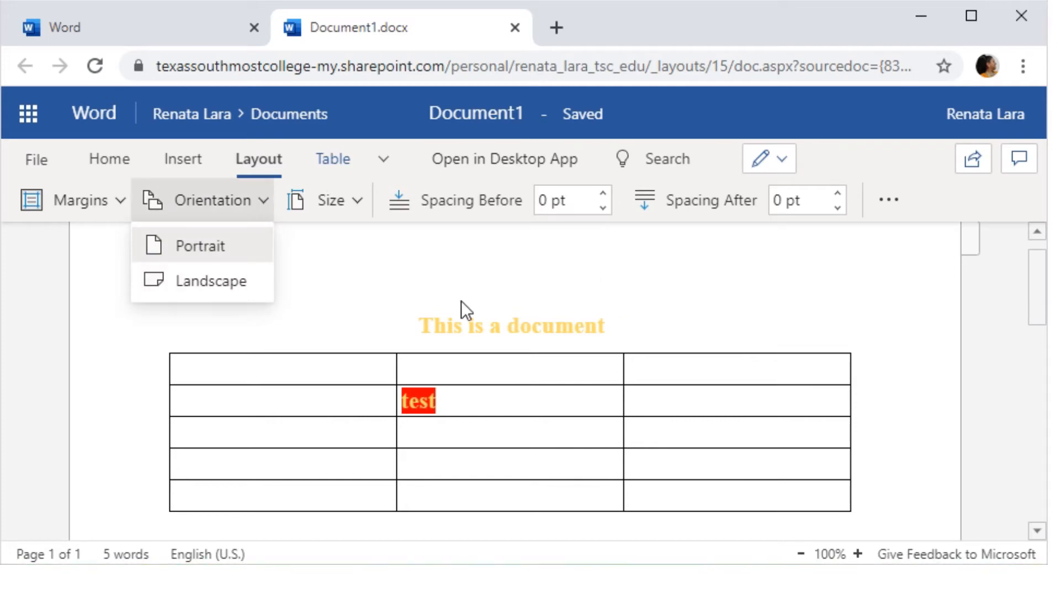
{"action": "scroll", "coordinate": [962, 372], "scroll_direction": "down", "scroll_amount": 5}
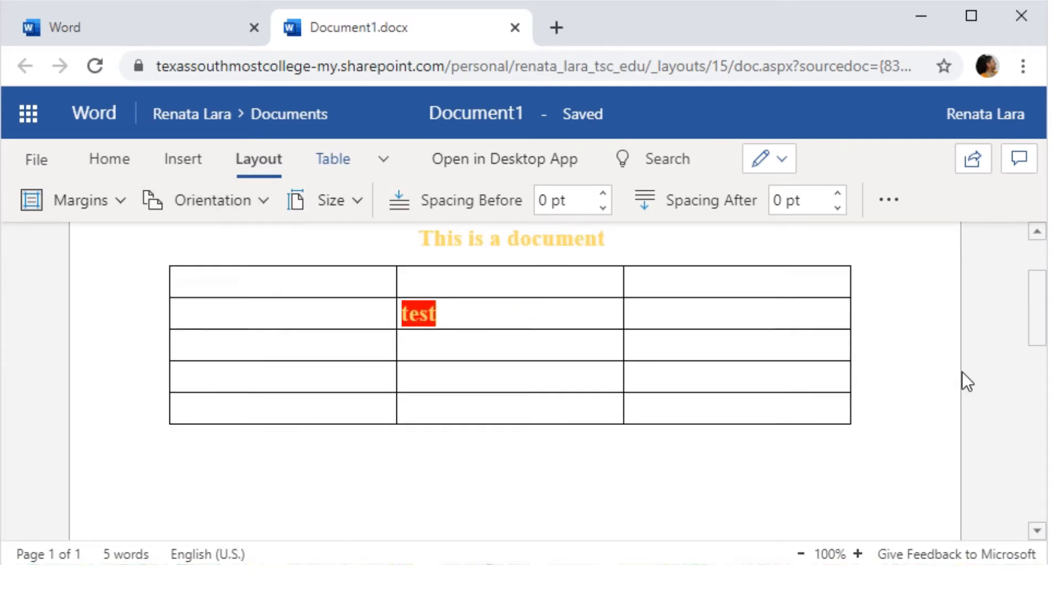
{"action": "scroll", "coordinate": [843, 379], "scroll_direction": "down", "scroll_amount": 6, "text": "ctrl"}
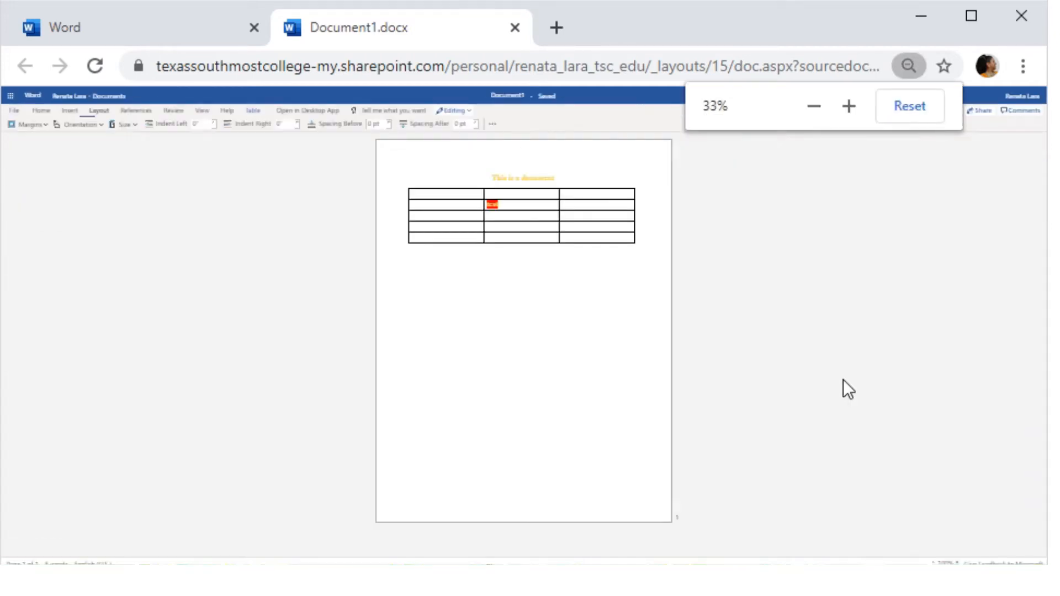
{"action": "left_click", "coordinate": [91, 125]}
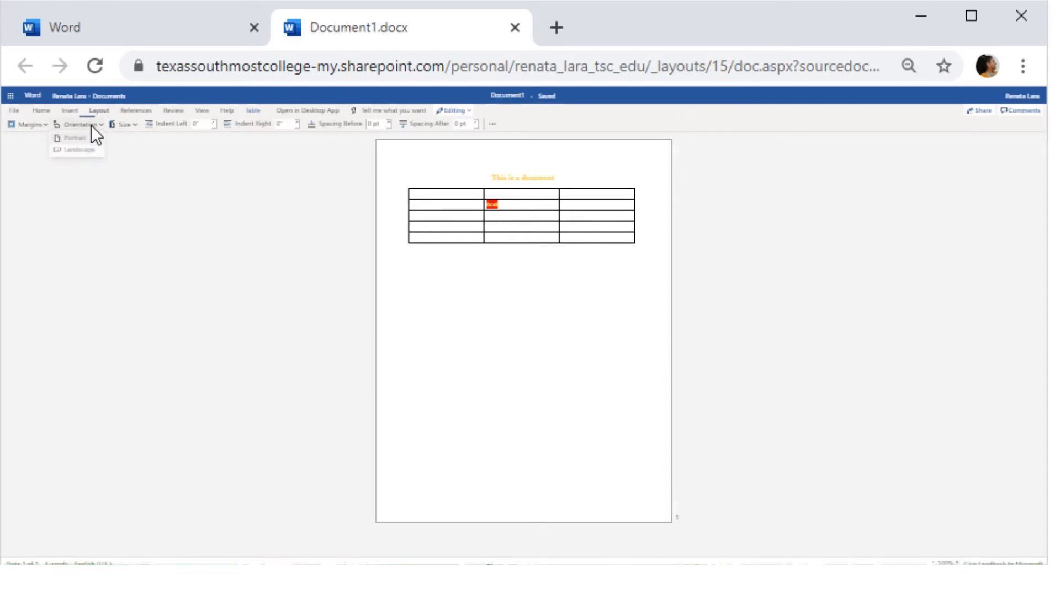
{"action": "left_click", "coordinate": [79, 150]}
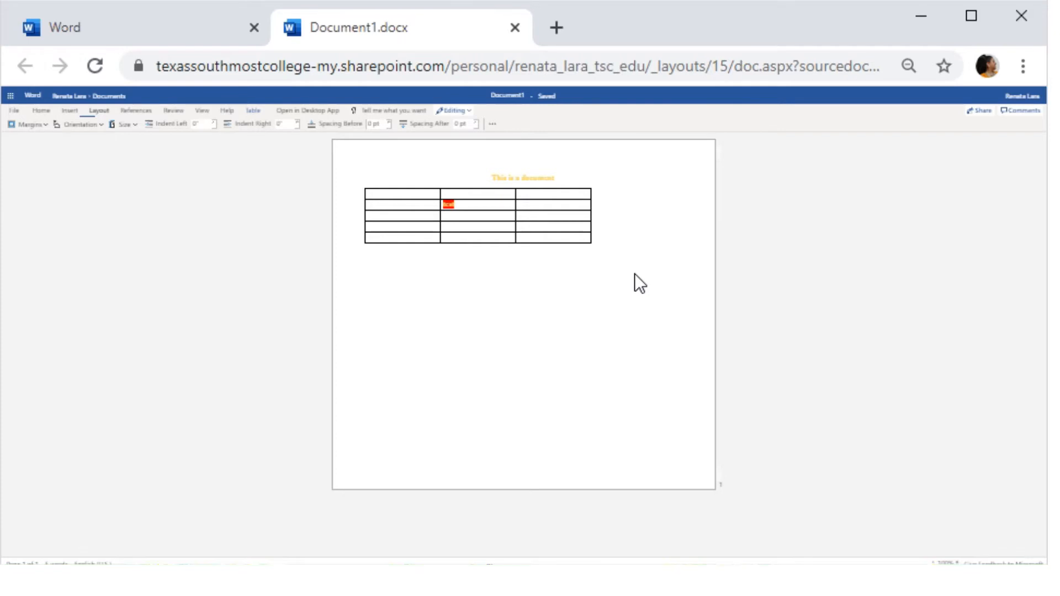
{"action": "scroll", "coordinate": [594, 257], "scroll_direction": "up", "scroll_amount": 2, "text": "ctrl"}
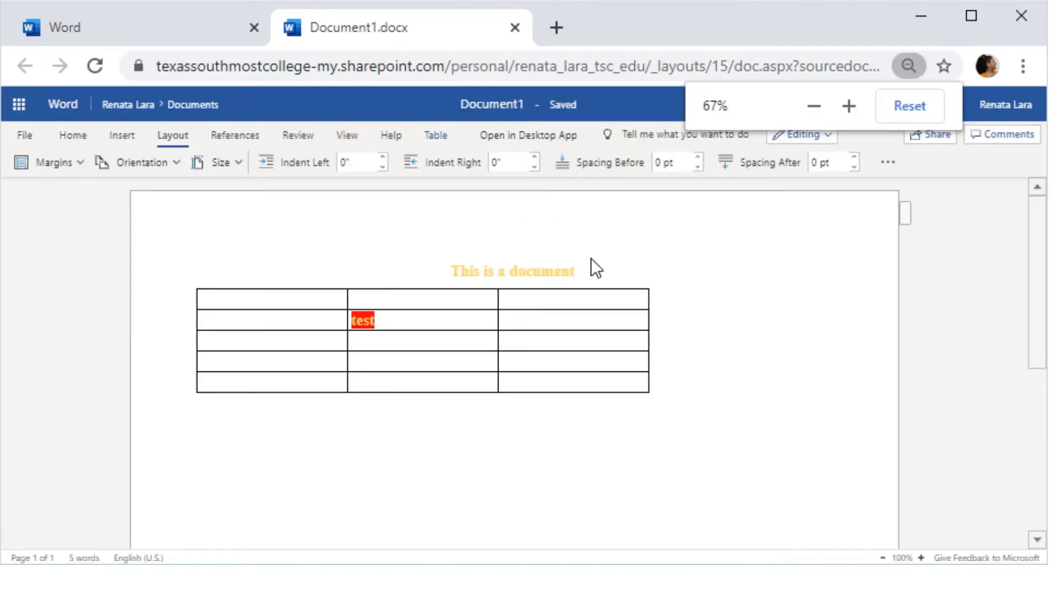
{"action": "left_click", "coordinate": [163, 169]}
{"action": "left_click", "coordinate": [163, 189]}
{"action": "scroll", "coordinate": [515, 315], "scroll_direction": "up", "scroll_amount": 4, "text": "ctrl"}
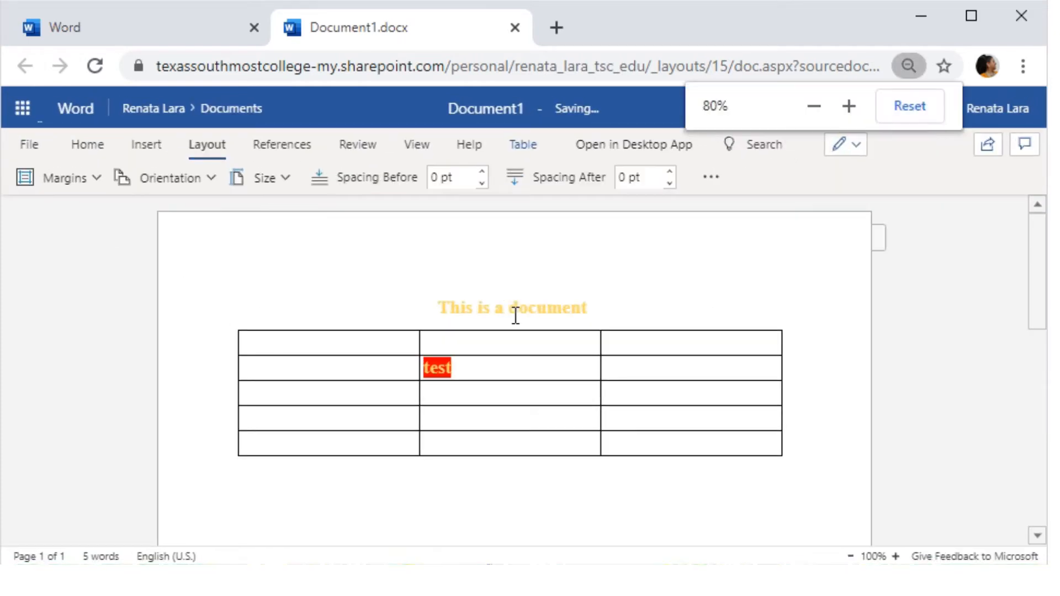
{"action": "left_click", "coordinate": [748, 358]}
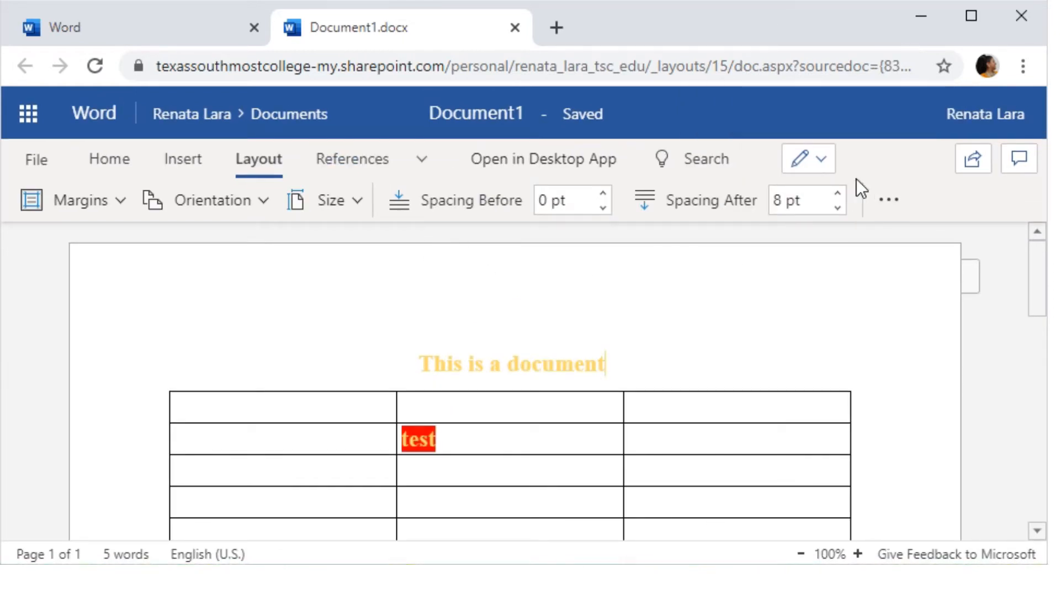
{"action": "left_click", "coordinate": [389, 161]}
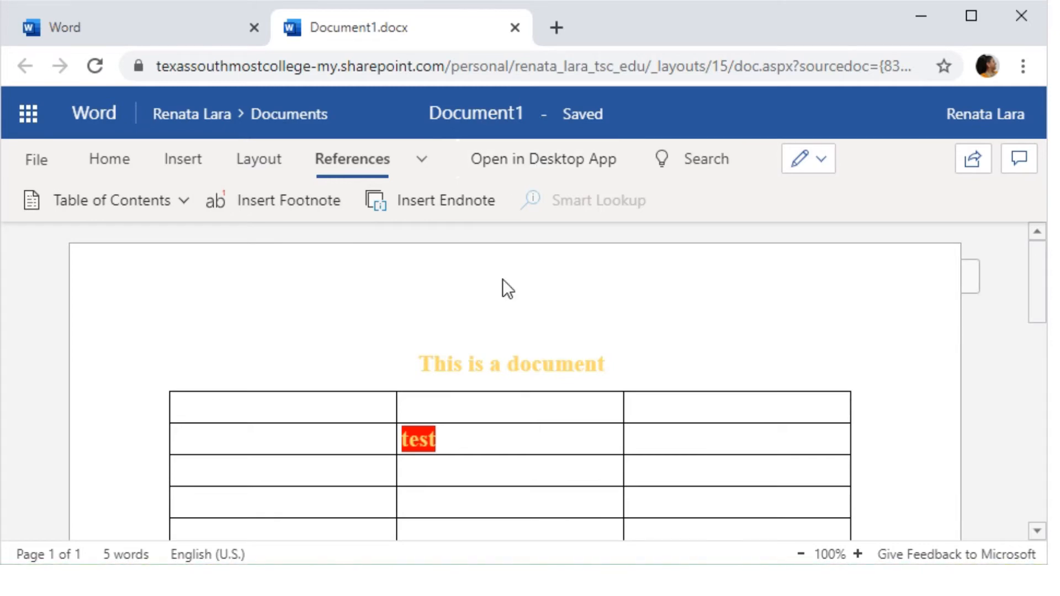
- Insert the word 'EDITED' after 'This is' in the yellow heading
{"action": "scroll", "coordinate": [604, 363], "scroll_direction": "down", "scroll_amount": 5}
{"action": "scroll", "coordinate": [604, 363], "scroll_direction": "up", "scroll_amount": 5}
{"action": "scroll", "coordinate": [513, 376], "scroll_direction": "down", "scroll_amount": 4}
{"action": "scroll", "coordinate": [513, 377], "scroll_direction": "up", "scroll_amount": 4}
{"action": "left_click", "coordinate": [561, 386]}
{"action": "scroll", "coordinate": [706, 456], "scroll_direction": "down", "scroll_amount": 2}
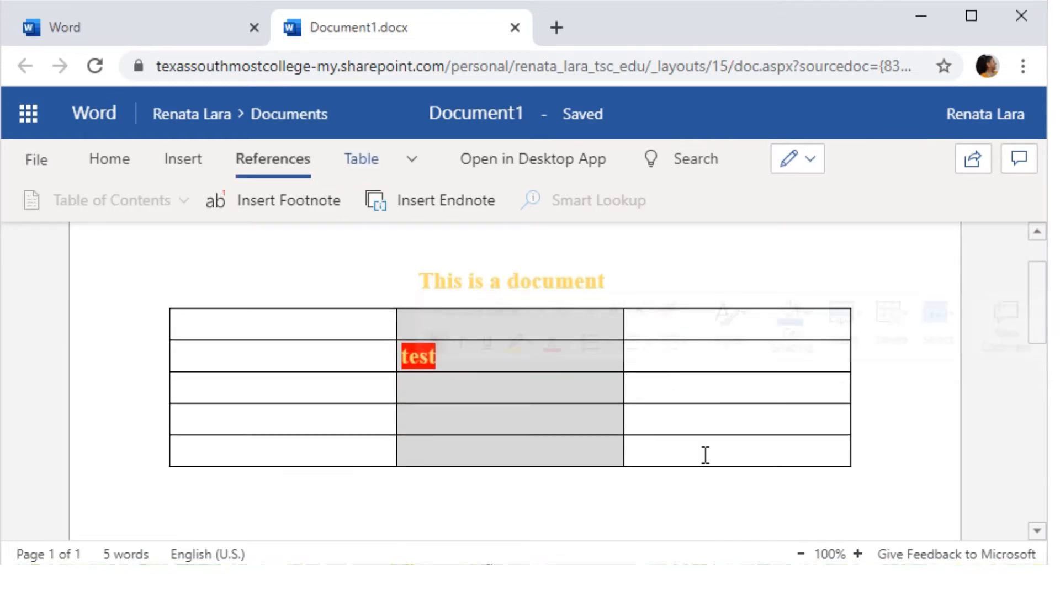
{"action": "scroll", "coordinate": [467, 396], "scroll_direction": "up", "scroll_amount": 2}
{"action": "left_click", "coordinate": [478, 367]}
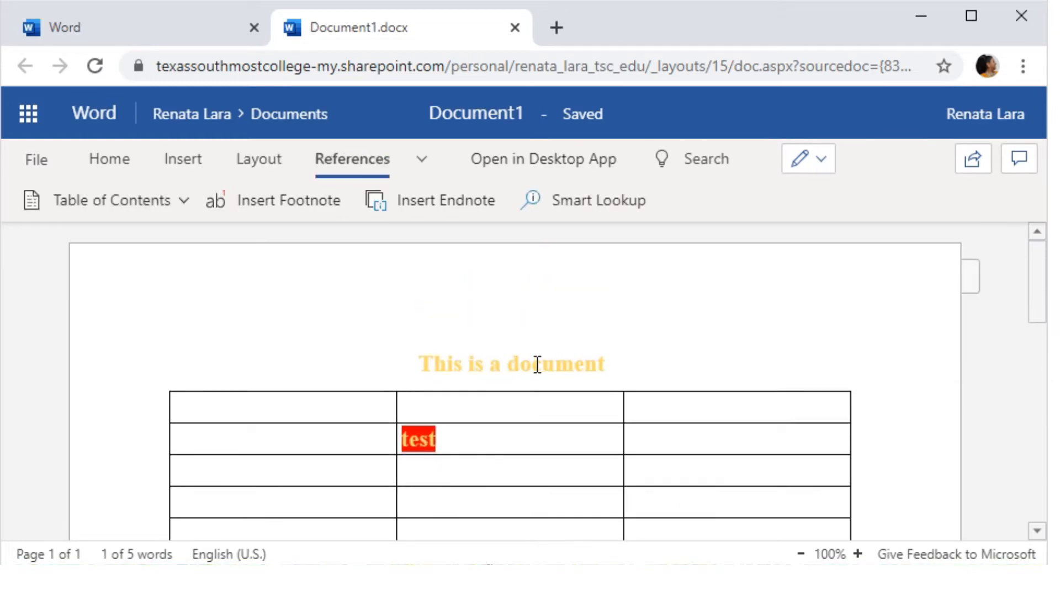
{"action": "type", "text": "EDITED"}
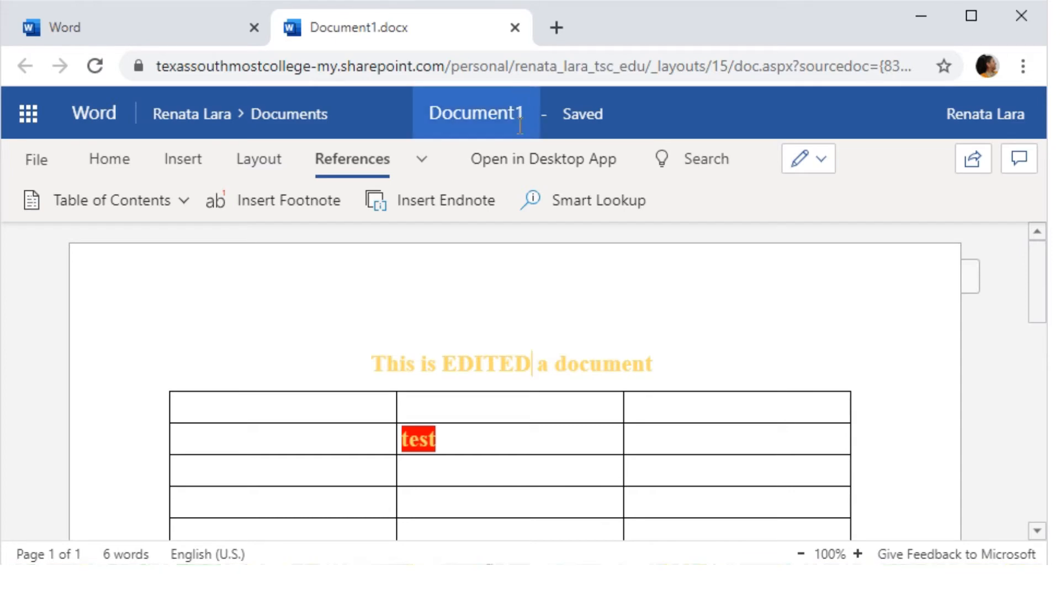
- Leave the document name unchanged and go to OneDrive through the Microsoft 365 app launcher
{"action": "left_click", "coordinate": [531, 113]}
{"action": "double_click", "coordinate": [532, 114]}
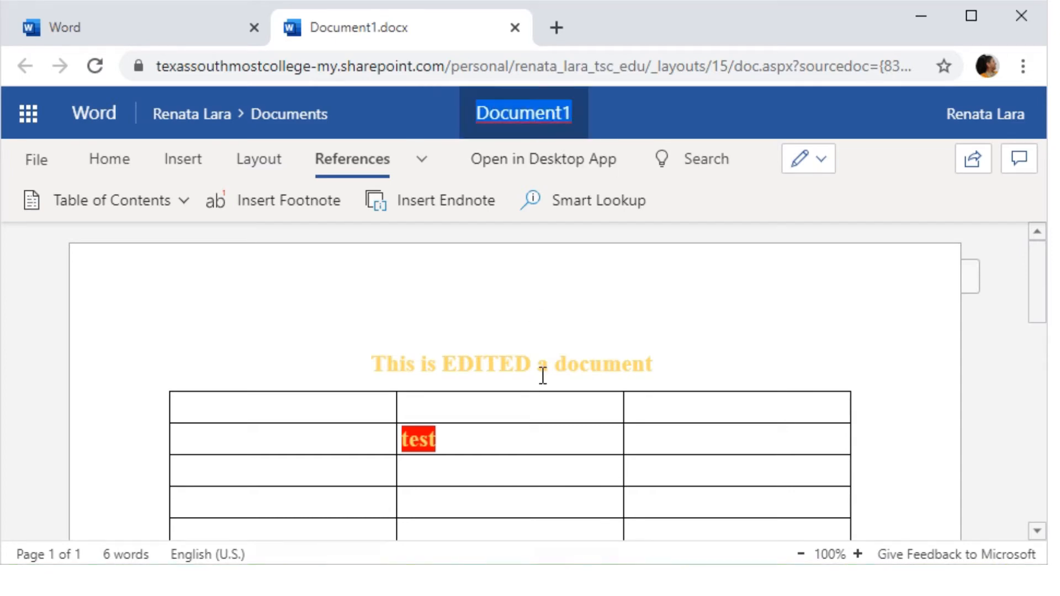
{"action": "left_click", "coordinate": [730, 347]}
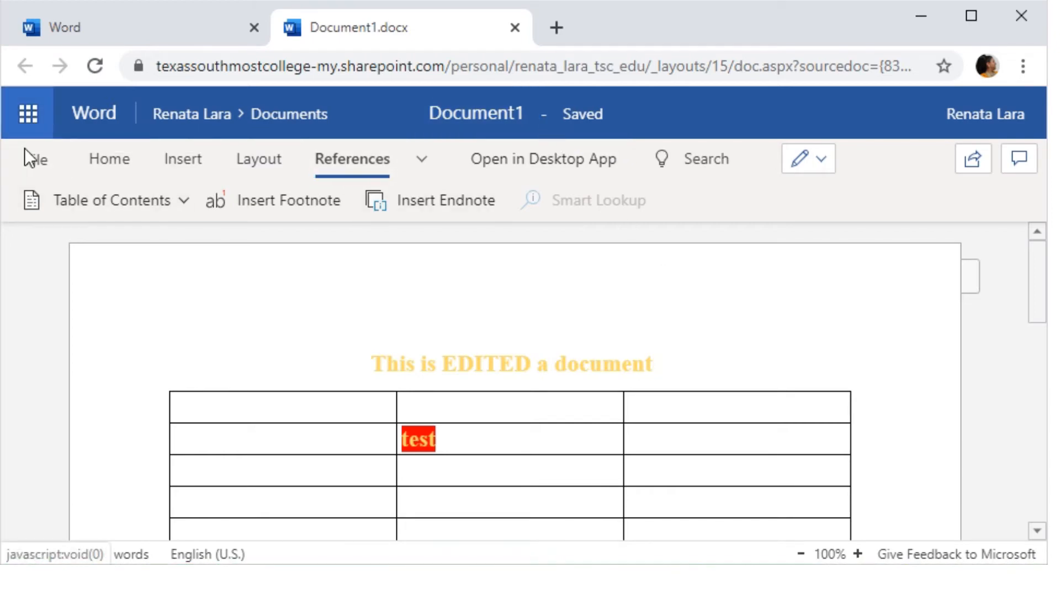
{"action": "left_click", "coordinate": [28, 116]}
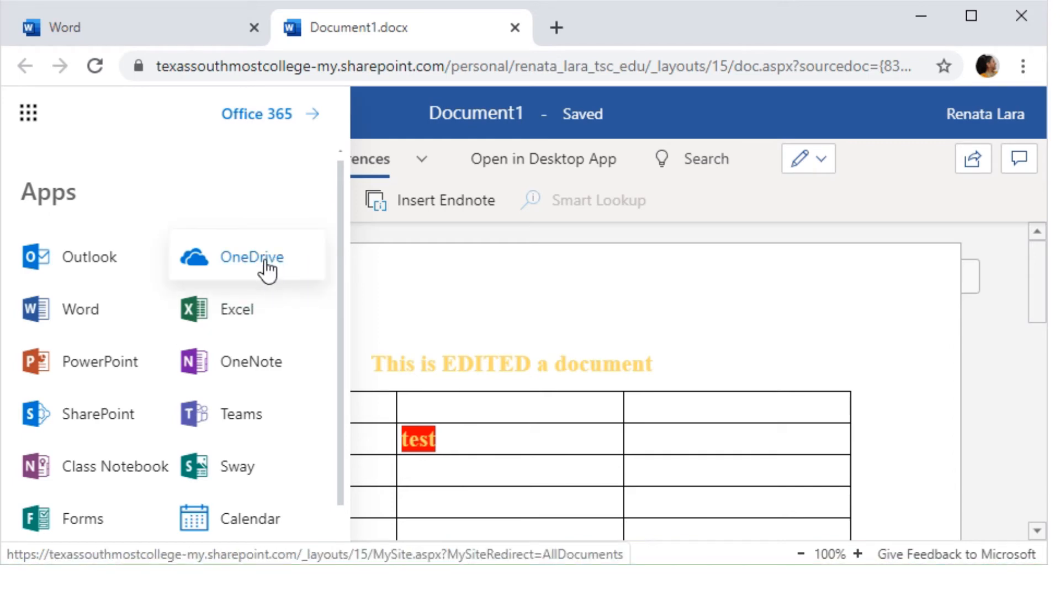
{"action": "left_click", "coordinate": [243, 262]}
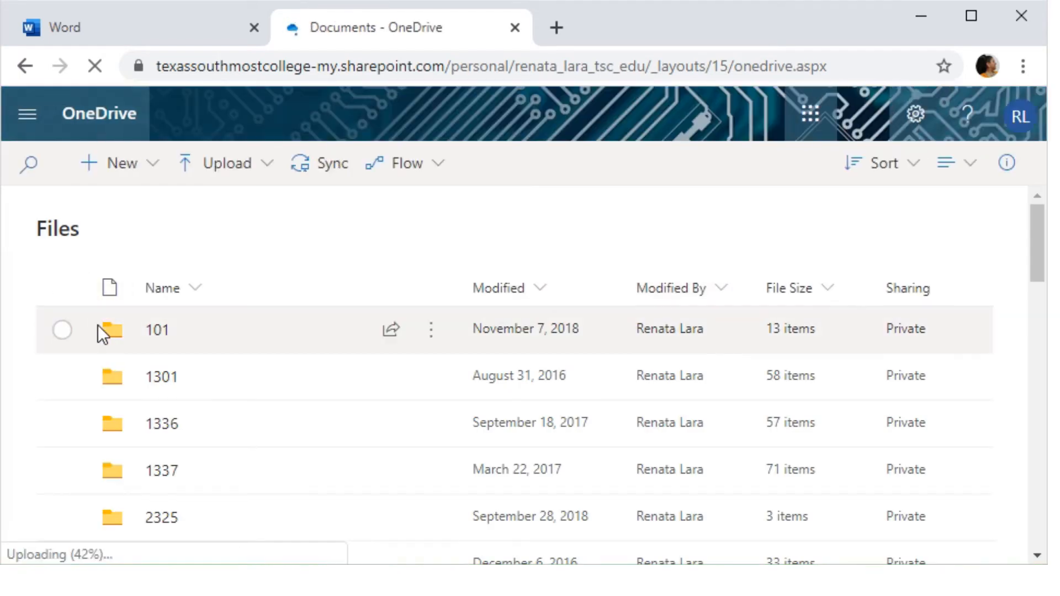
- Reload the OneDrive Files page and scroll through its folder list
{"action": "scroll", "coordinate": [97, 329], "scroll_direction": "down", "scroll_amount": 8}
{"action": "scroll", "coordinate": [123, 452], "scroll_direction": "up", "scroll_amount": 8}
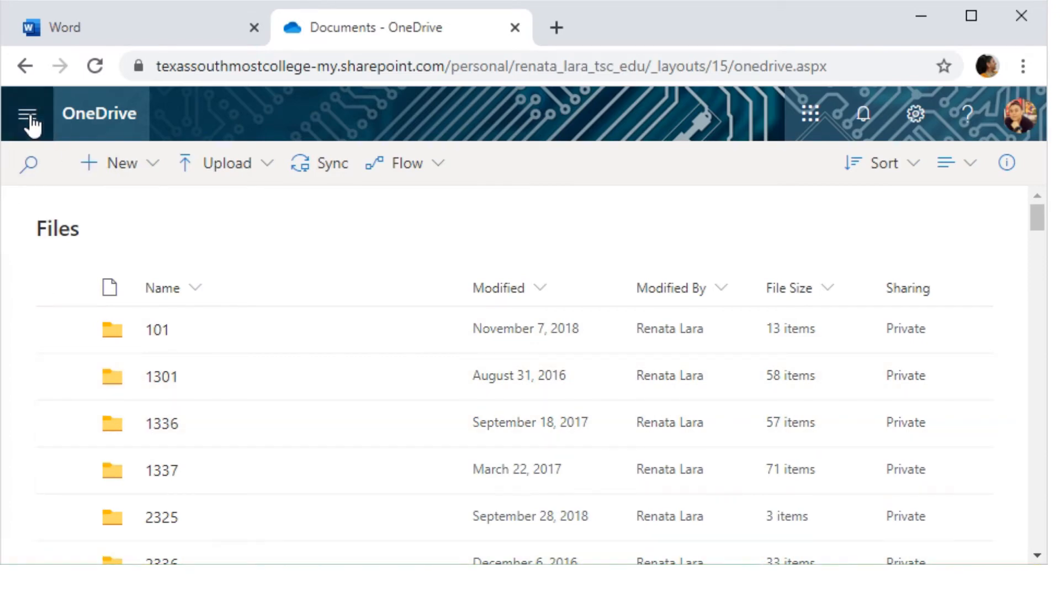
{"action": "left_click", "coordinate": [79, 117]}
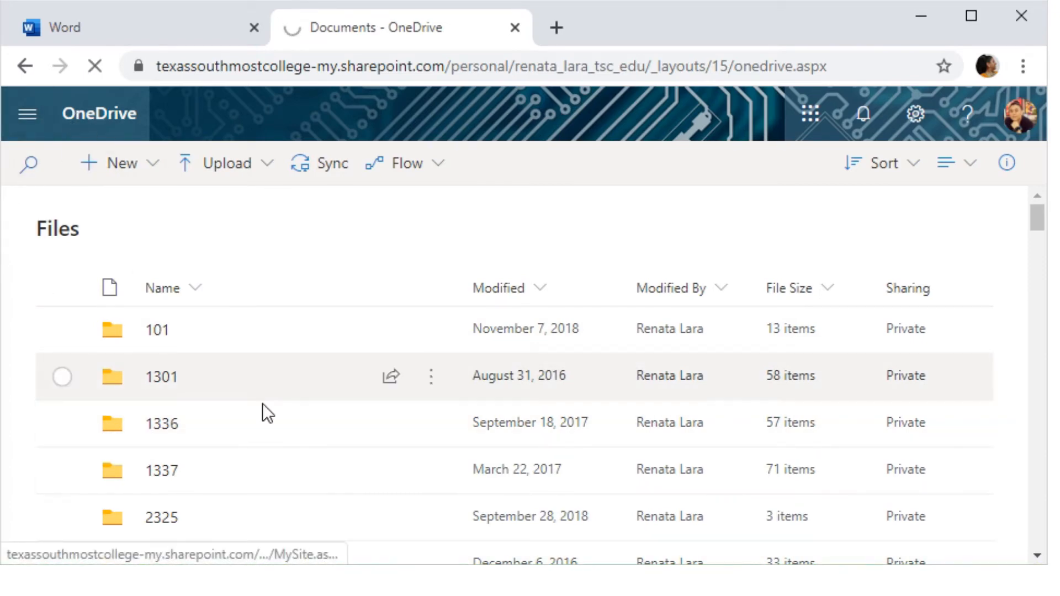
{"action": "scroll", "coordinate": [187, 379], "scroll_direction": "down", "scroll_amount": 5}
{"action": "scroll", "coordinate": [211, 486], "scroll_direction": "down", "scroll_amount": 10}
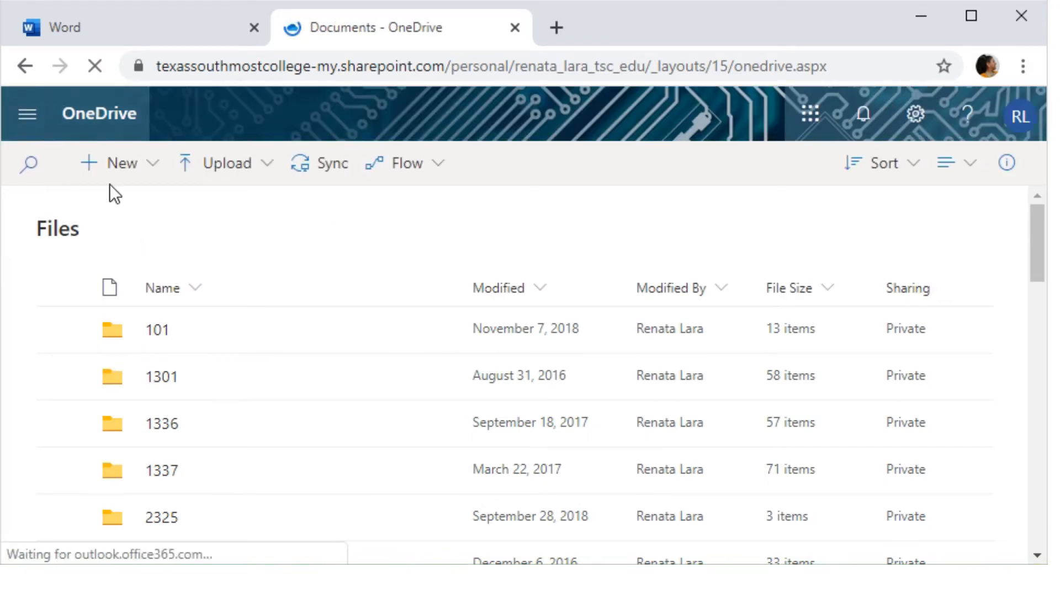
- Open the OneDrive navigation pane listing Files, Recent, Shared and Recycle bin
{"action": "left_click", "coordinate": [28, 117]}
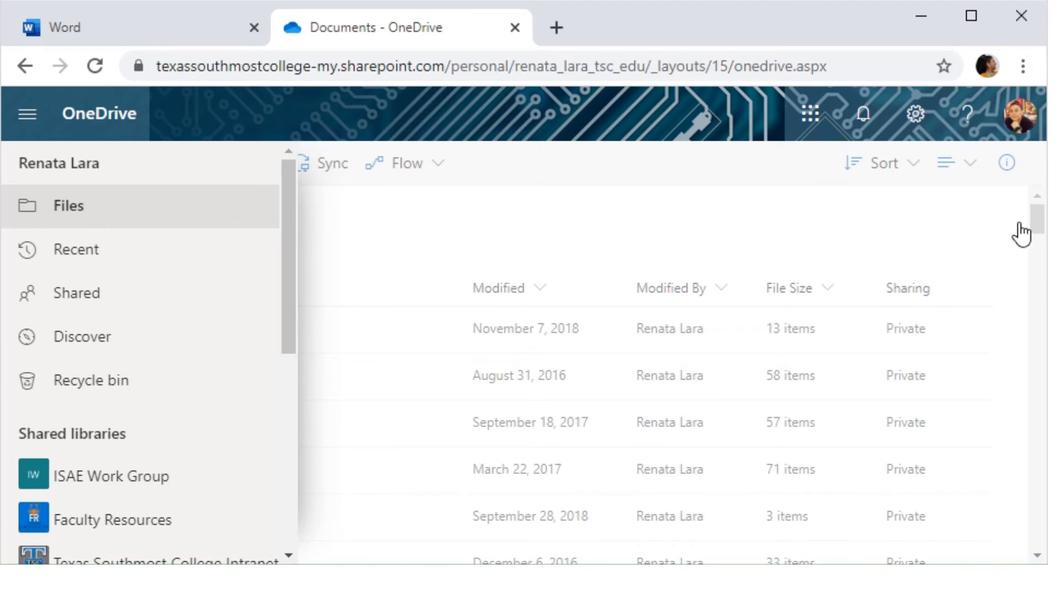
{"action": "left_click", "coordinate": [1043, 229]}
{"action": "scroll", "coordinate": [466, 362], "scroll_direction": "down", "scroll_amount": 8}
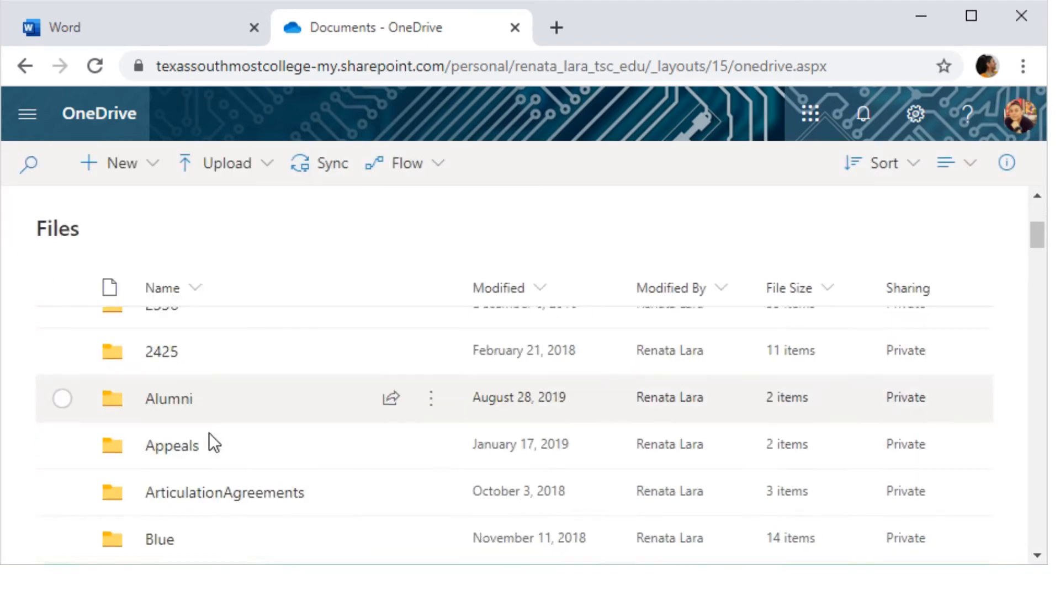
{"action": "scroll", "coordinate": [203, 455], "scroll_direction": "down", "scroll_amount": 2}
{"action": "scroll", "coordinate": [203, 455], "scroll_direction": "up", "scroll_amount": 10}
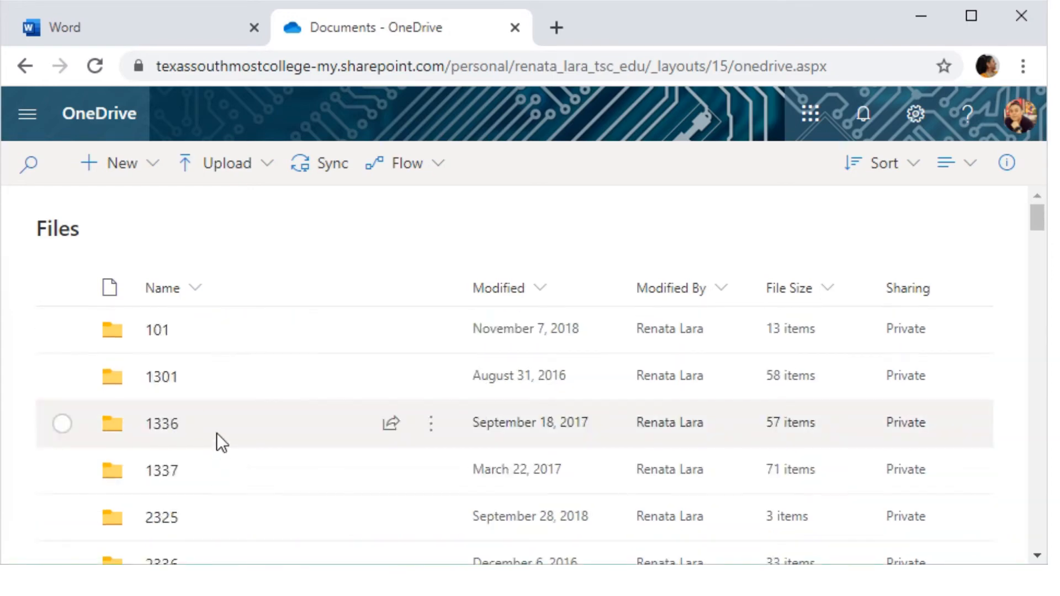
{"action": "left_click", "coordinate": [27, 115]}
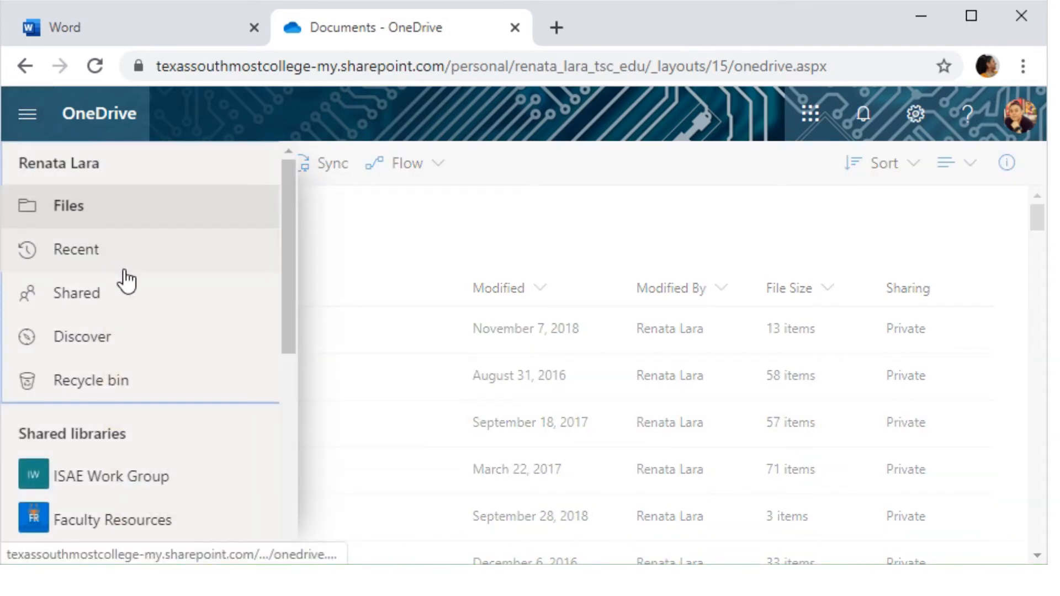
- Open Document1 from OneDrive's Recent files in Word Online
{"action": "left_click", "coordinate": [81, 251]}
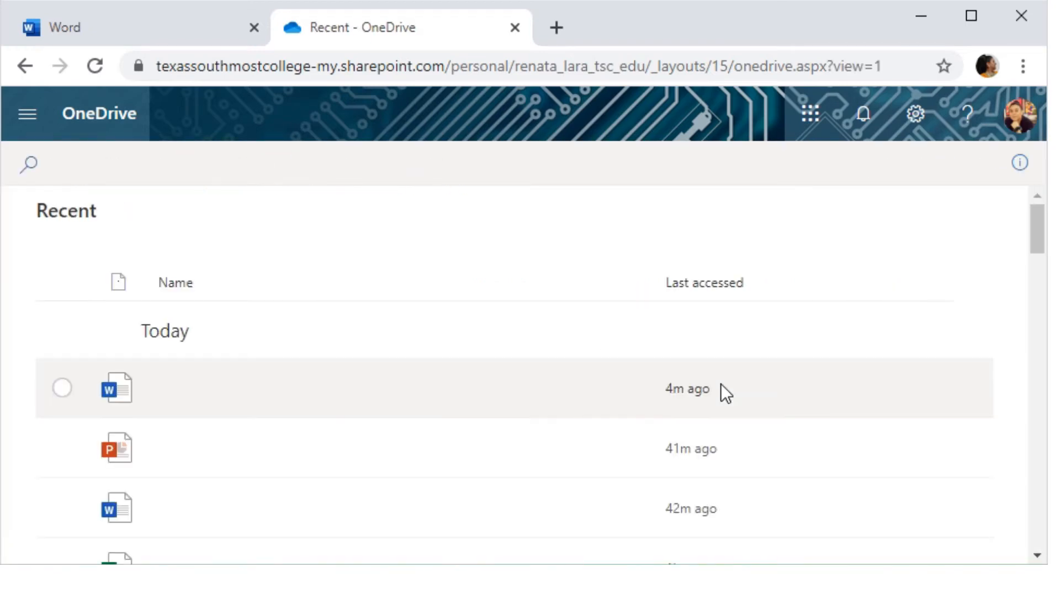
{"action": "scroll", "coordinate": [588, 393], "scroll_direction": "down", "scroll_amount": 2}
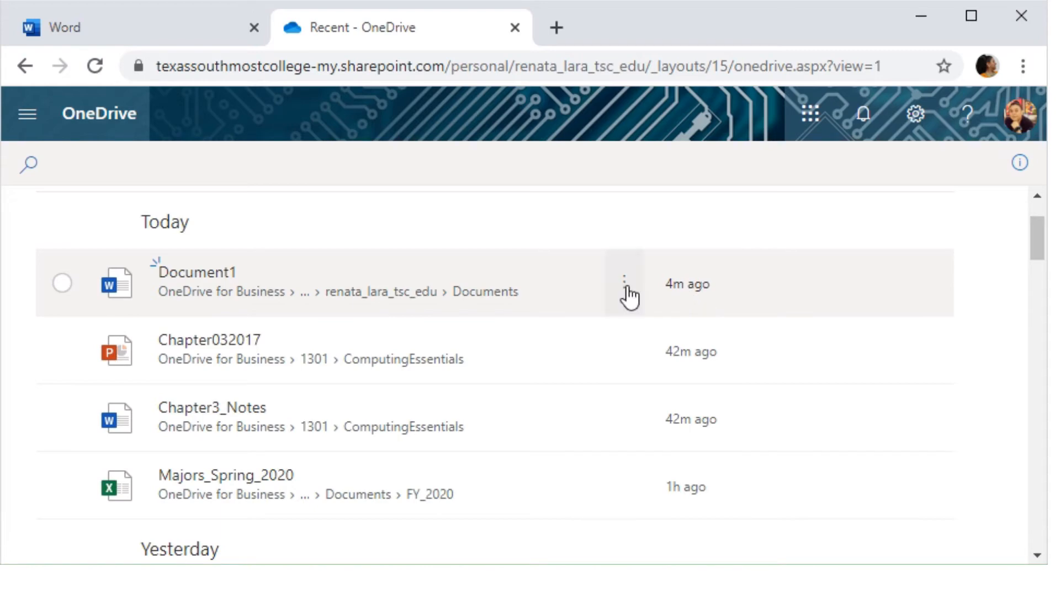
{"action": "left_click", "coordinate": [198, 273]}
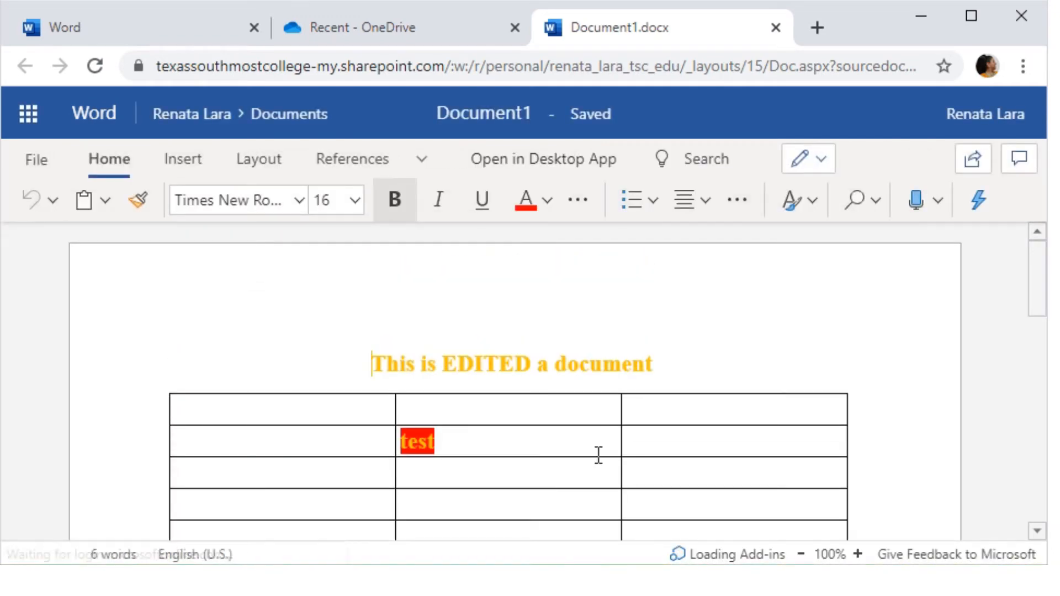
- Type 'SDLFKASDLKFJ' into the test row's third cell and close the document
{"action": "left_click", "coordinate": [671, 437]}
{"action": "type", "text": "SDLFKASDLKFJ"}
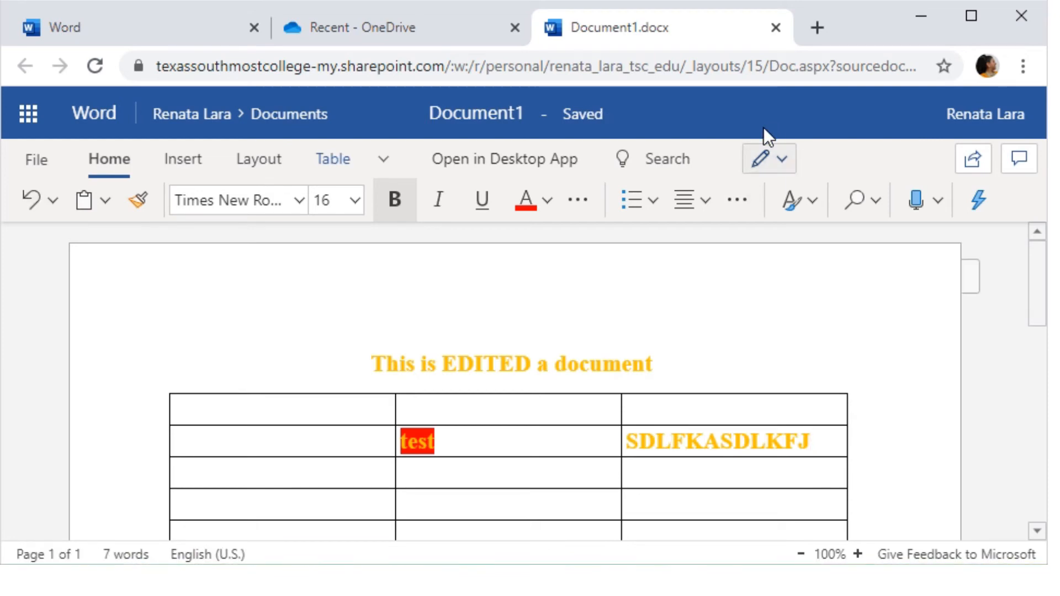
{"action": "left_click", "coordinate": [776, 27]}
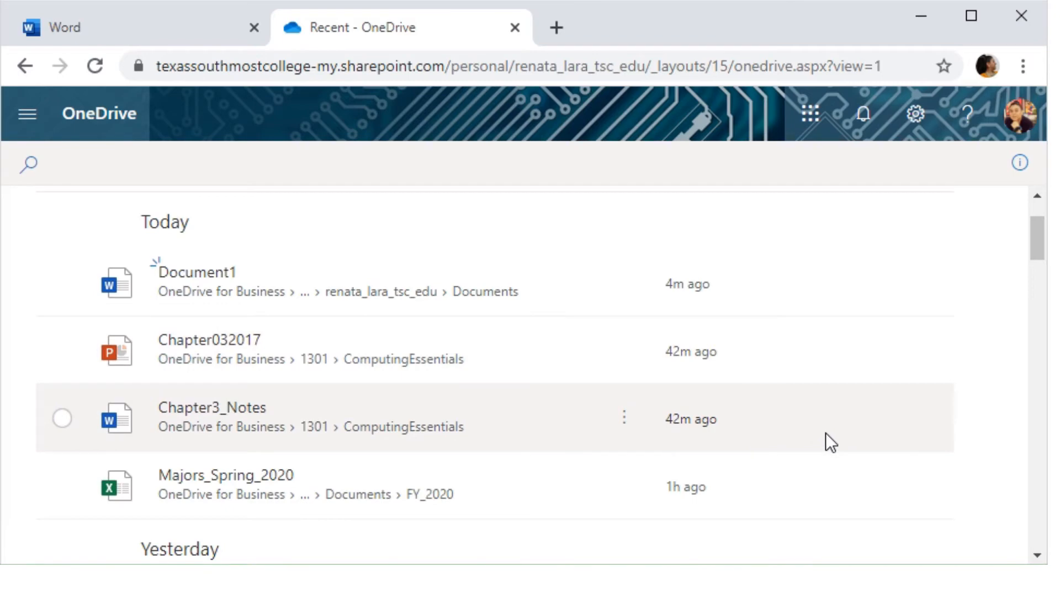
- Reopen Document1 from Recent, confirm 'SDLFKASDLKFJ' was saved, and close it again
{"action": "left_click", "coordinate": [191, 276]}
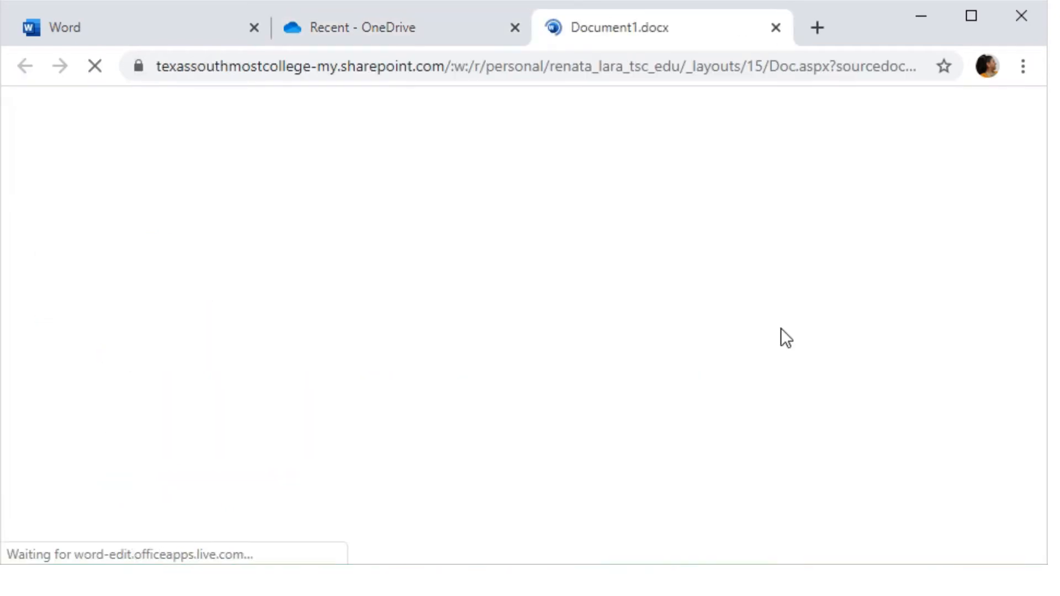
{"action": "scroll", "coordinate": [800, 383], "scroll_direction": "down", "scroll_amount": 3}
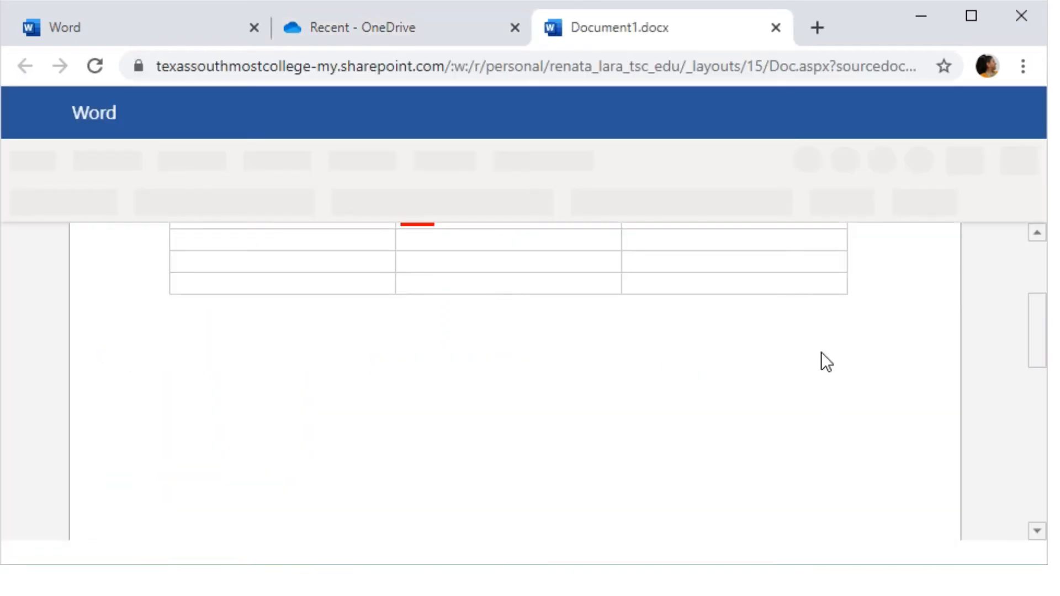
{"action": "scroll", "coordinate": [821, 352], "scroll_direction": "up", "scroll_amount": 1}
{"action": "left_click_drag", "start_coordinate": [815, 241], "coordinate": [640, 444]}
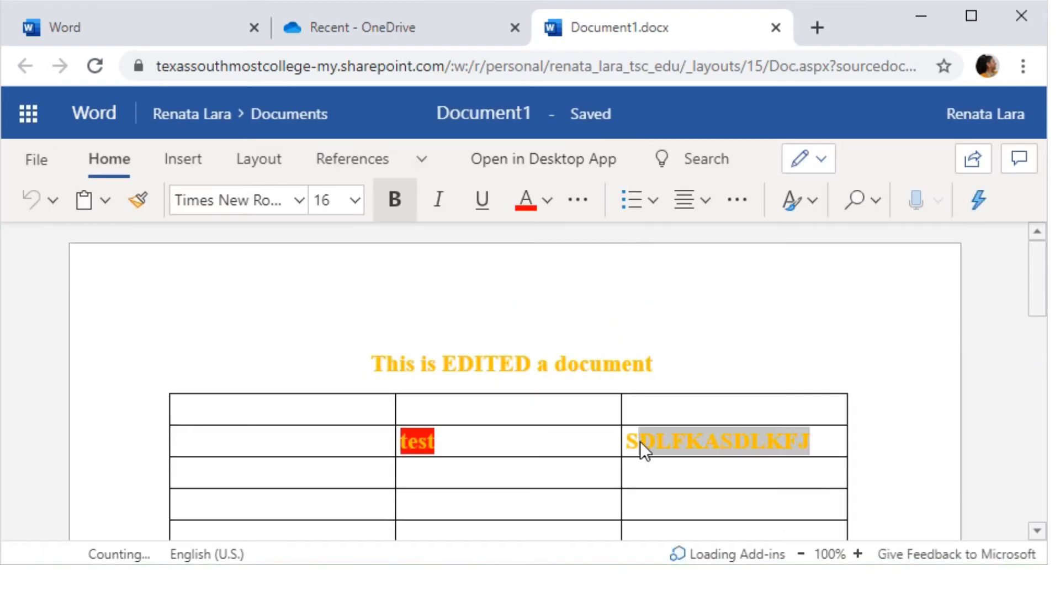
{"action": "left_click", "coordinate": [592, 463]}
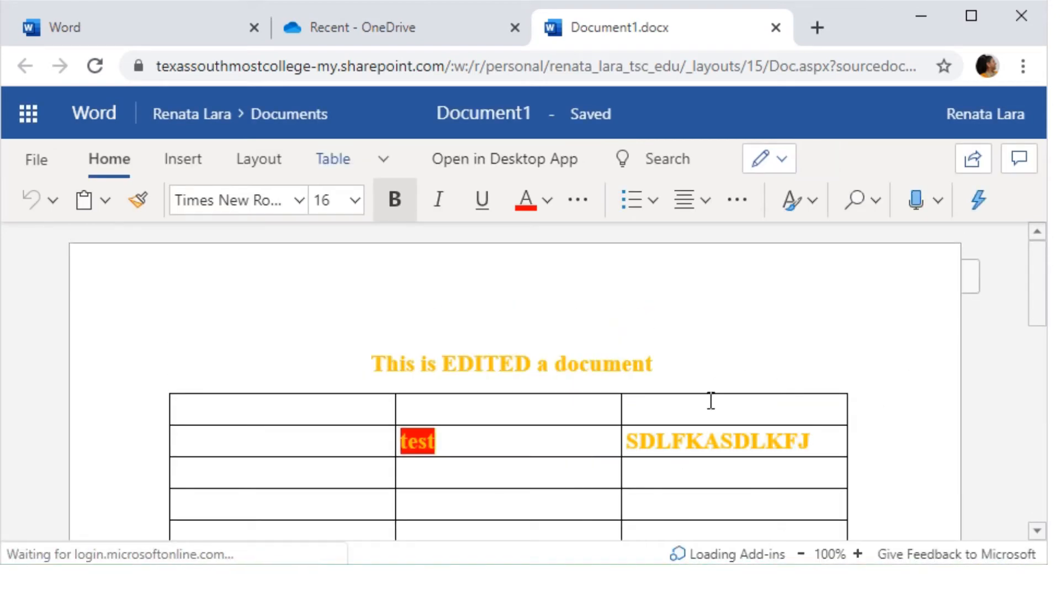
{"action": "left_click", "coordinate": [778, 27]}
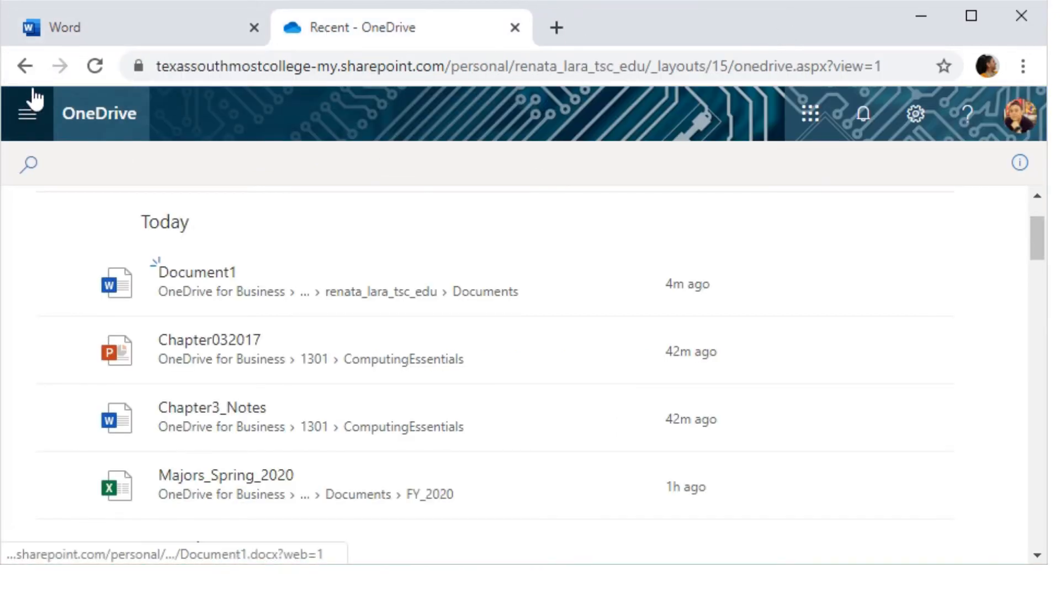
- Switch to the Word start page tab and launch PowerPoint from the apps list
{"action": "left_click", "coordinate": [28, 111]}
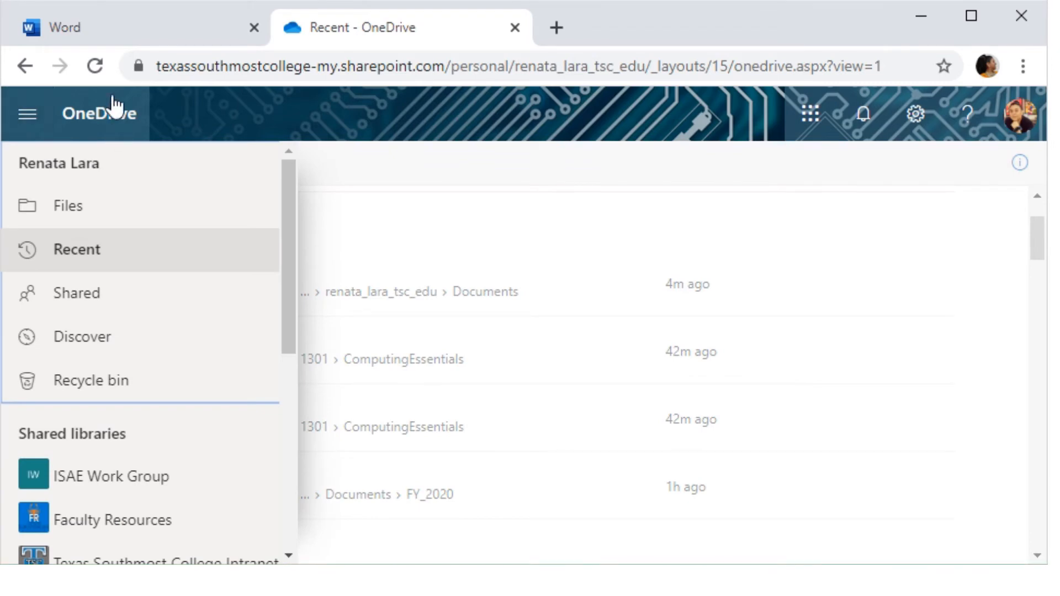
{"action": "left_click", "coordinate": [83, 33]}
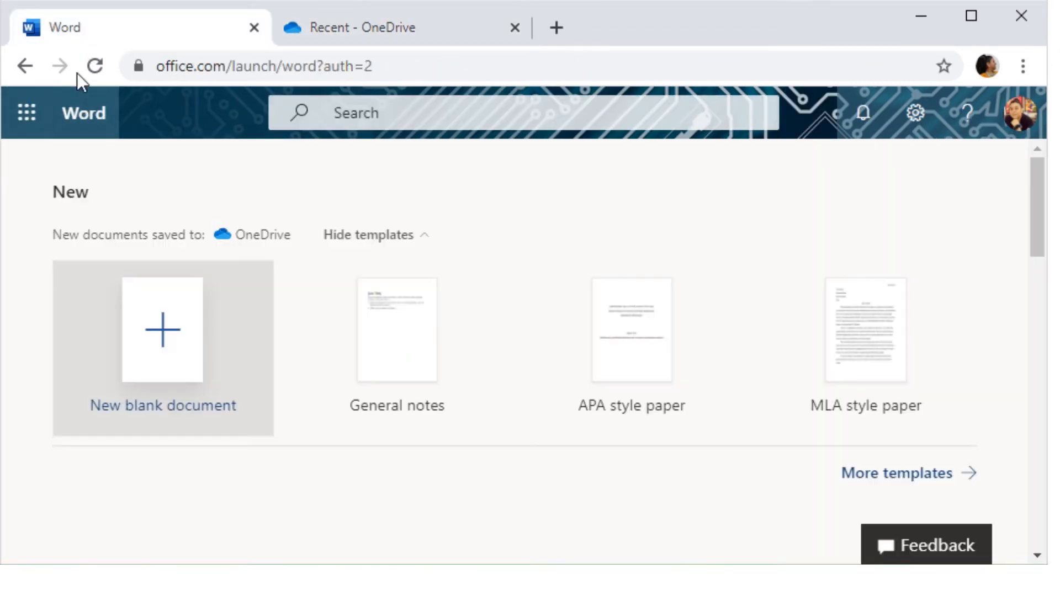
{"action": "left_click", "coordinate": [27, 117]}
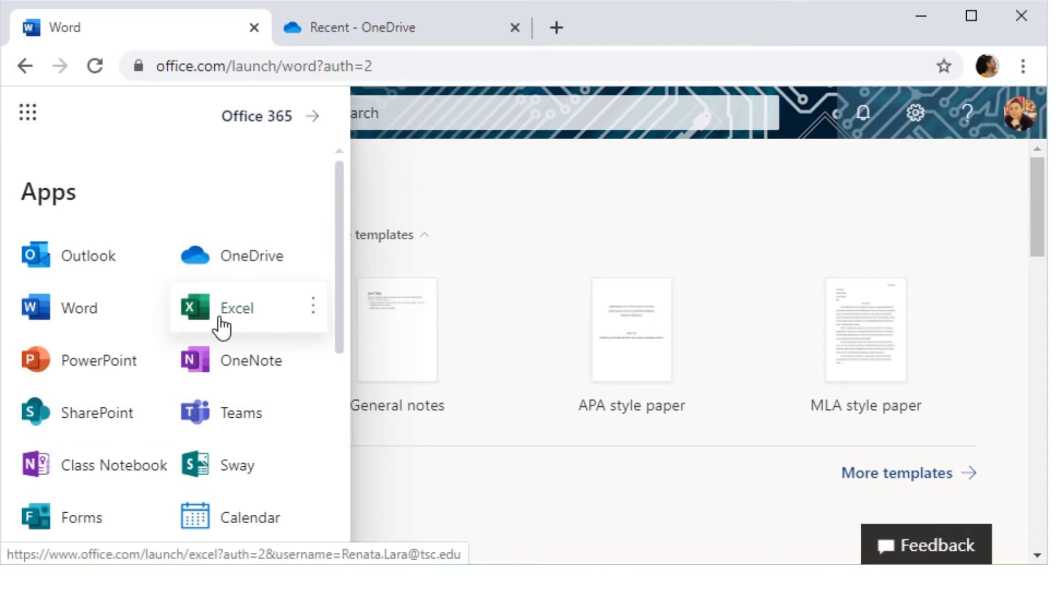
{"action": "left_click", "coordinate": [86, 365]}
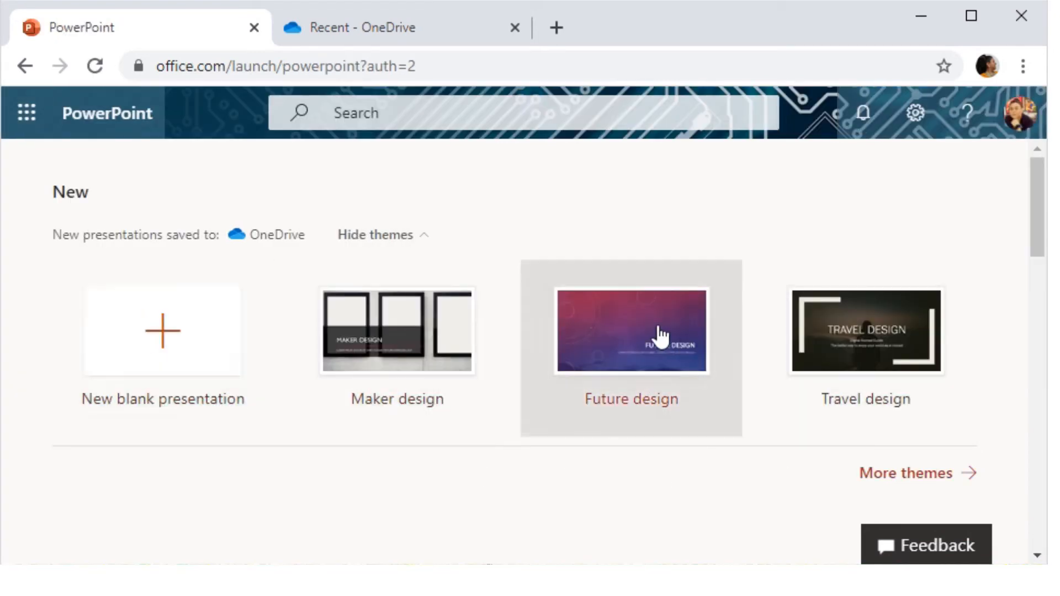
- Create a Future design presentation, retitle its first slide 'COSC-1301', and select the subtitle
{"action": "left_click", "coordinate": [665, 339]}
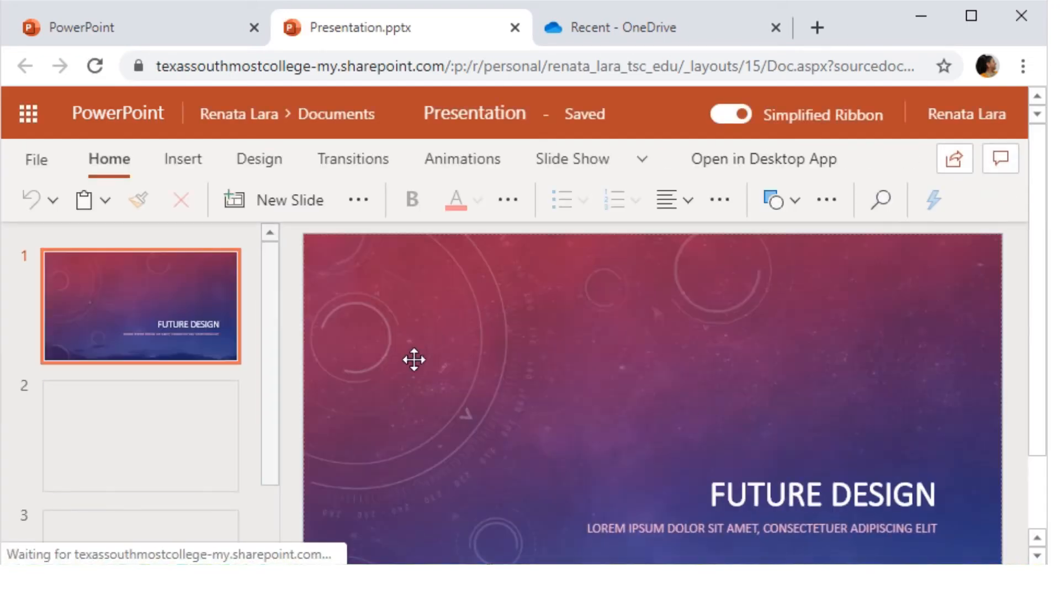
{"action": "scroll", "coordinate": [774, 423], "scroll_direction": "down", "scroll_amount": 2}
{"action": "double_click", "coordinate": [752, 387]}
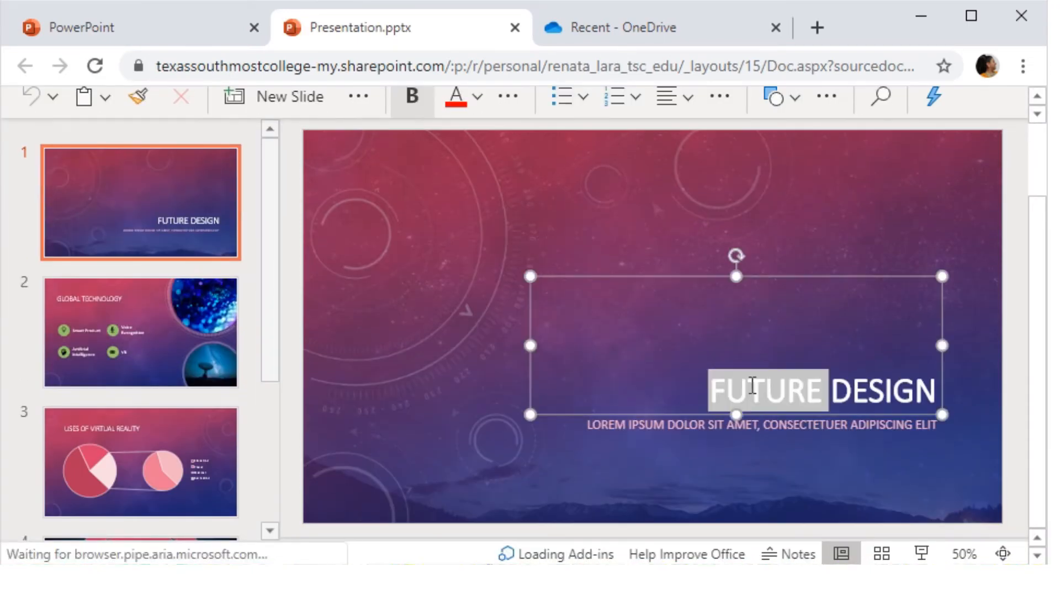
{"action": "triple_click", "coordinate": [752, 386]}
{"action": "type", "text": "COS"}
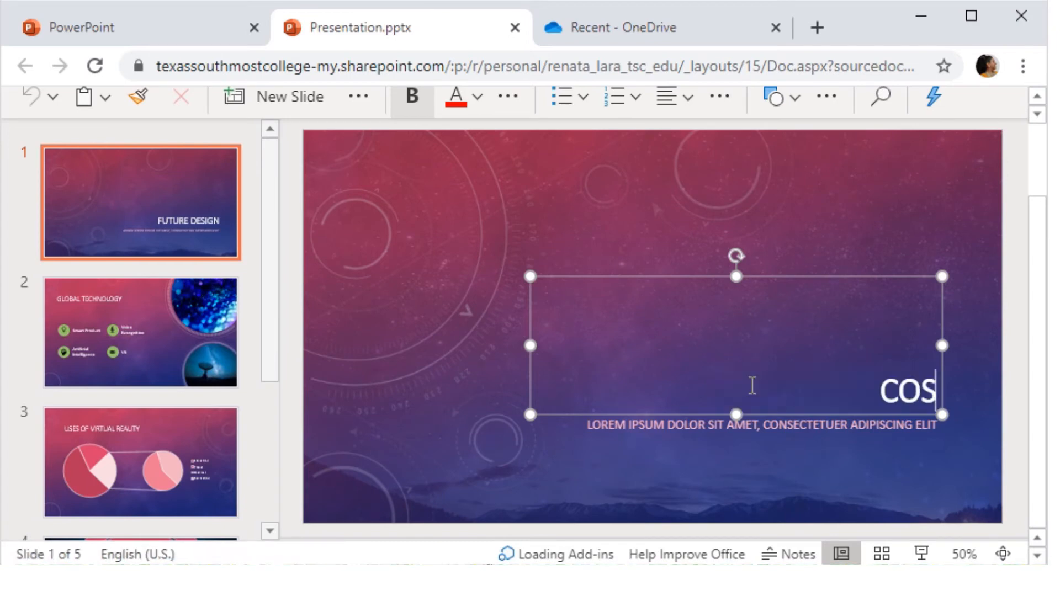
{"action": "type", "text": "C-1301"}
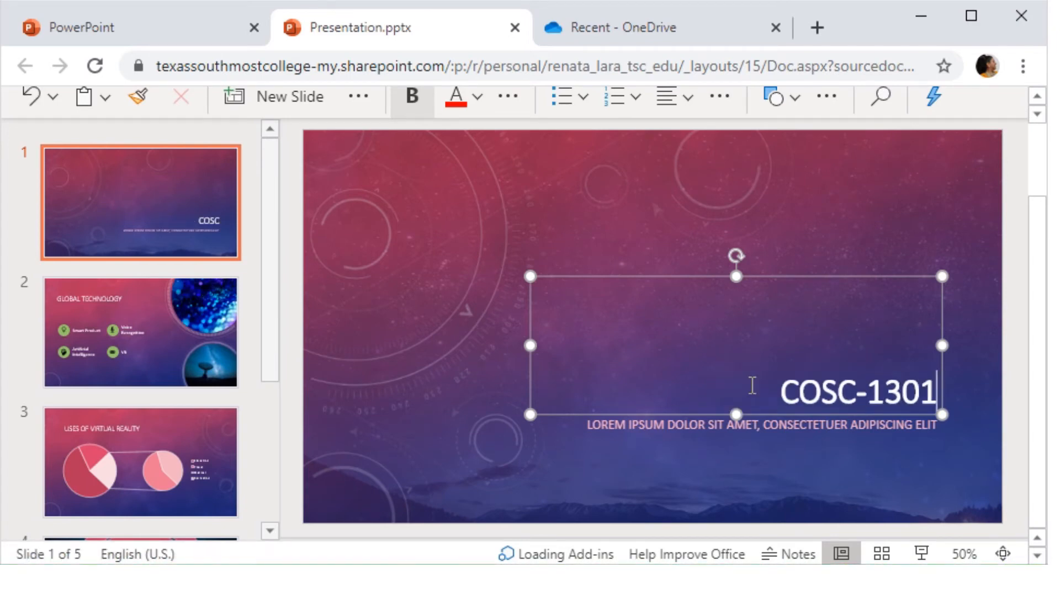
{"action": "left_click", "coordinate": [597, 437]}
{"action": "left_click", "coordinate": [599, 431]}
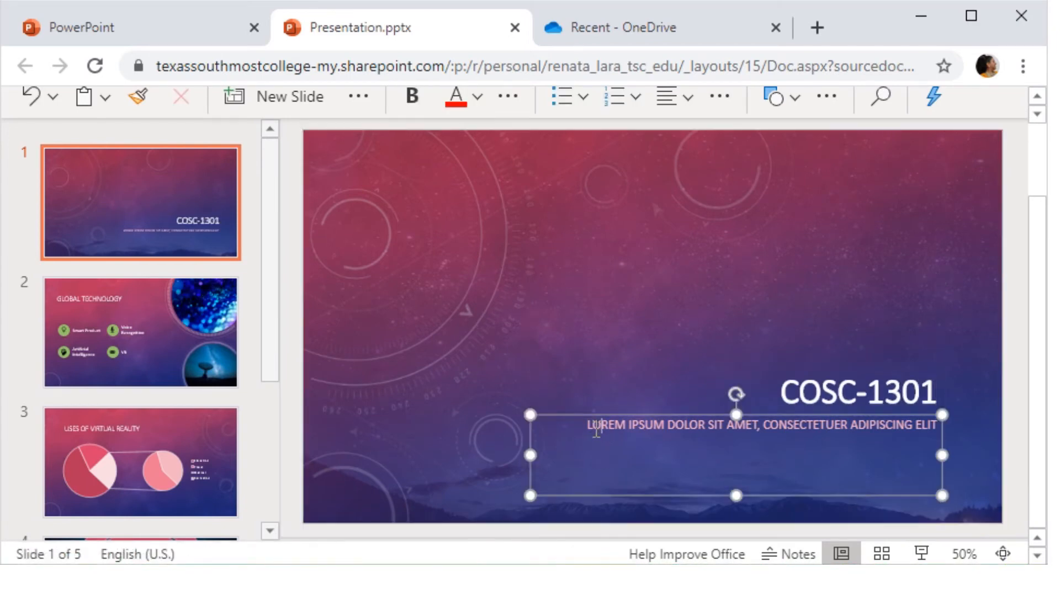
{"action": "left_click_drag", "start_coordinate": [586, 426], "coordinate": [939, 393]}
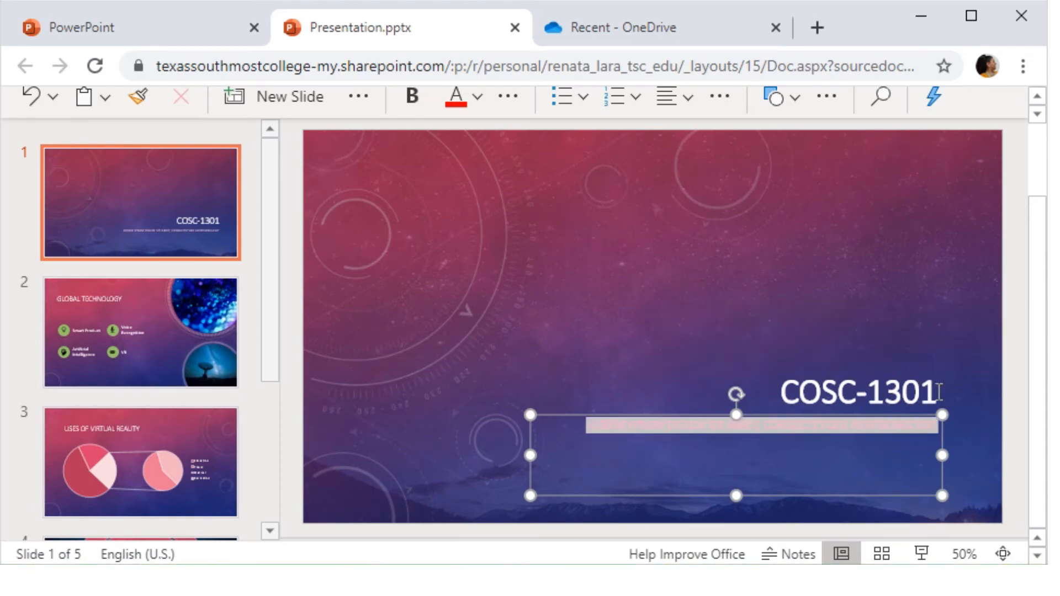
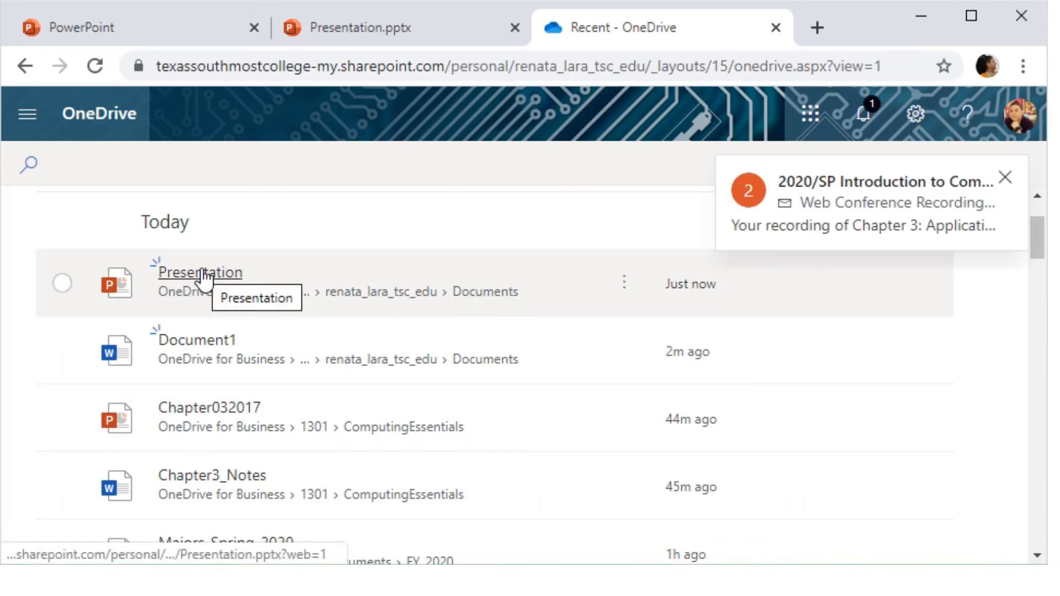
- Open Presentation from OneDrive's recent files and close the COSC Software Presentation tab
{"action": "left_click", "coordinate": [26, 114]}
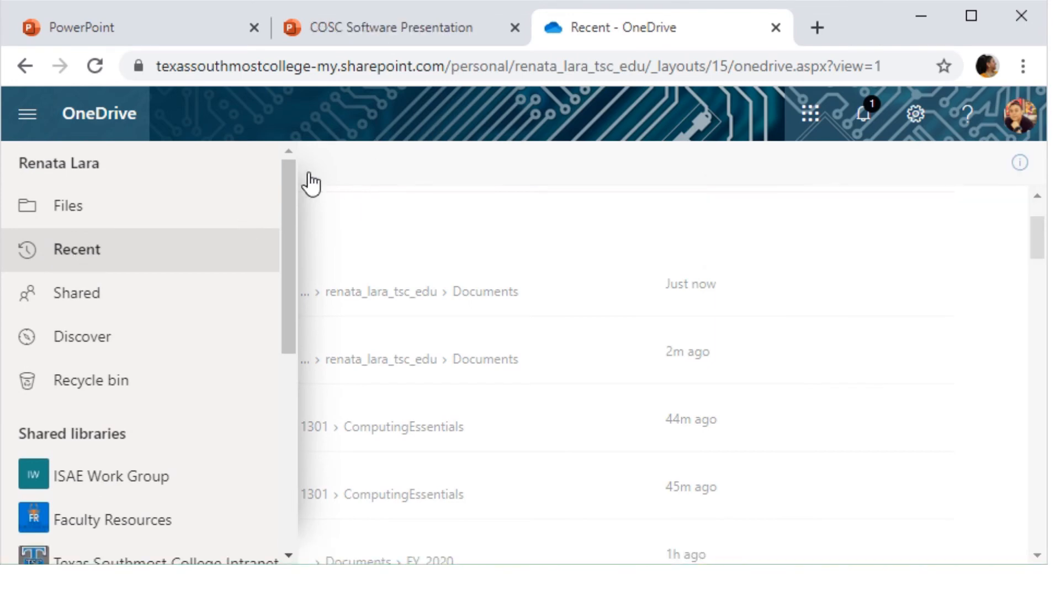
{"action": "left_click", "coordinate": [758, 188]}
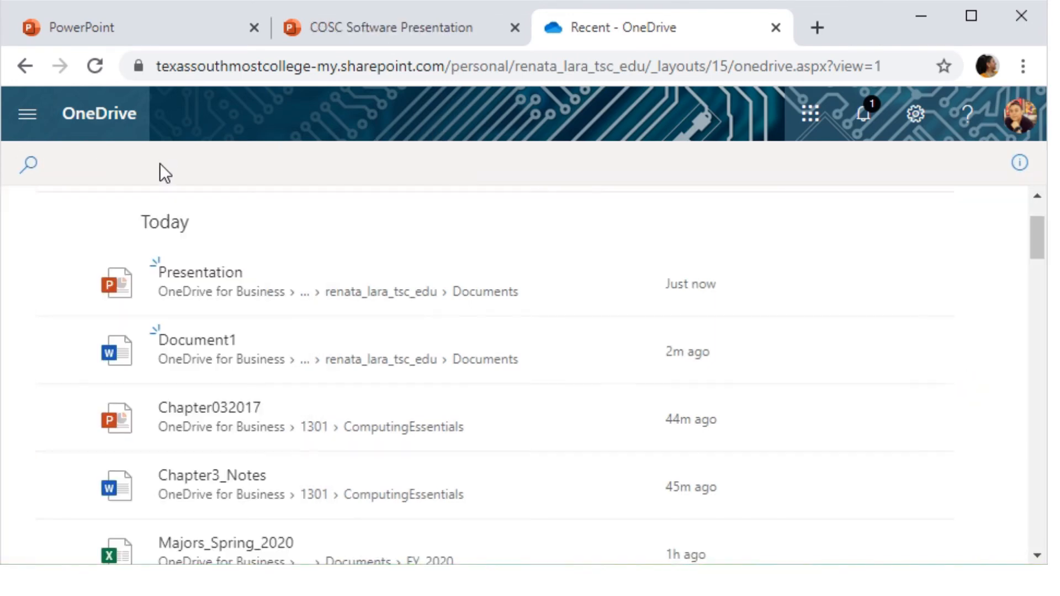
{"action": "left_click", "coordinate": [178, 276]}
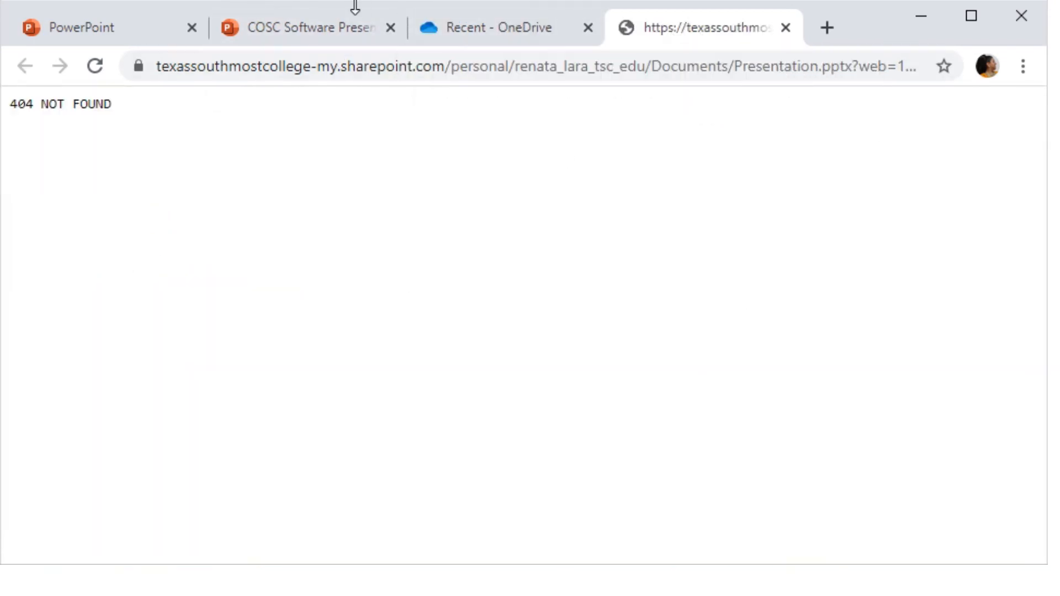
{"action": "left_click", "coordinate": [305, 17]}
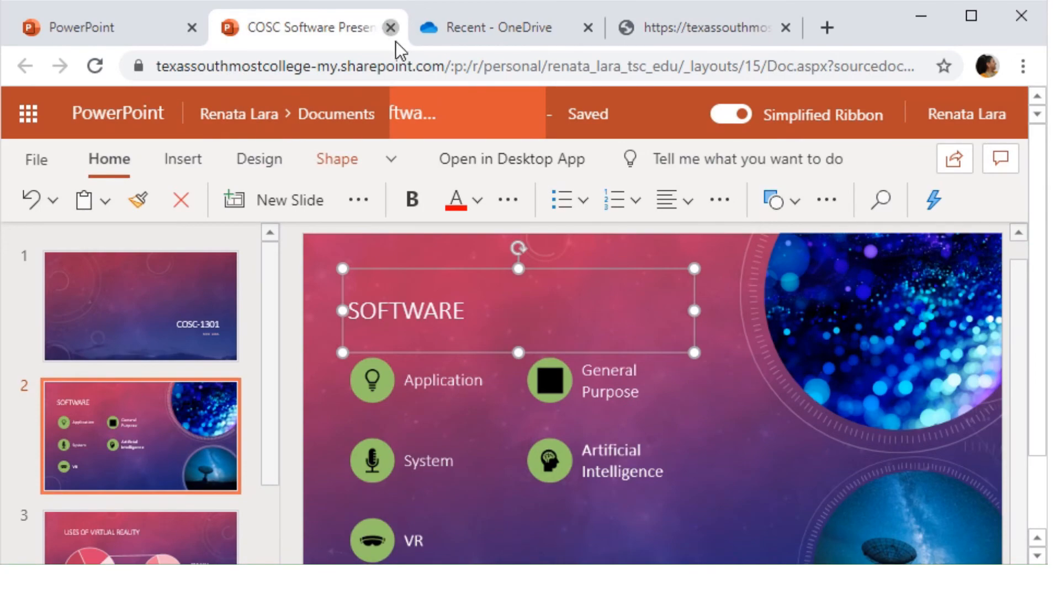
{"action": "left_click", "coordinate": [390, 28]}
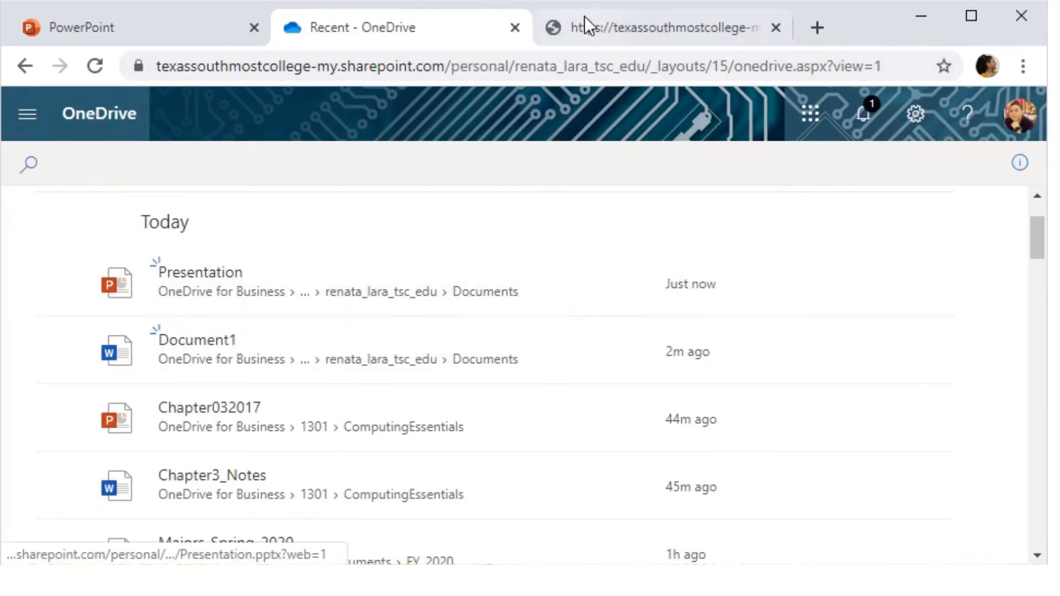
- Return to OneDrive's Recent files list with the navigation pane open, ready to reload
{"action": "left_click", "coordinate": [602, 23]}
{"action": "left_click", "coordinate": [433, 19]}
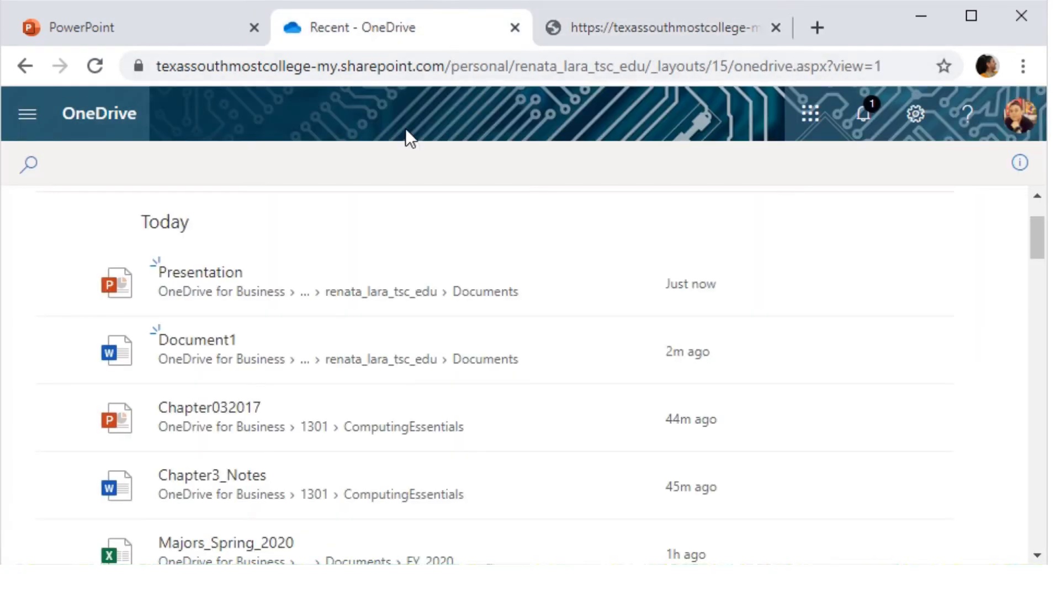
{"action": "scroll", "coordinate": [214, 421], "scroll_direction": "down", "scroll_amount": 2}
{"action": "scroll", "coordinate": [216, 423], "scroll_direction": "up", "scroll_amount": 4}
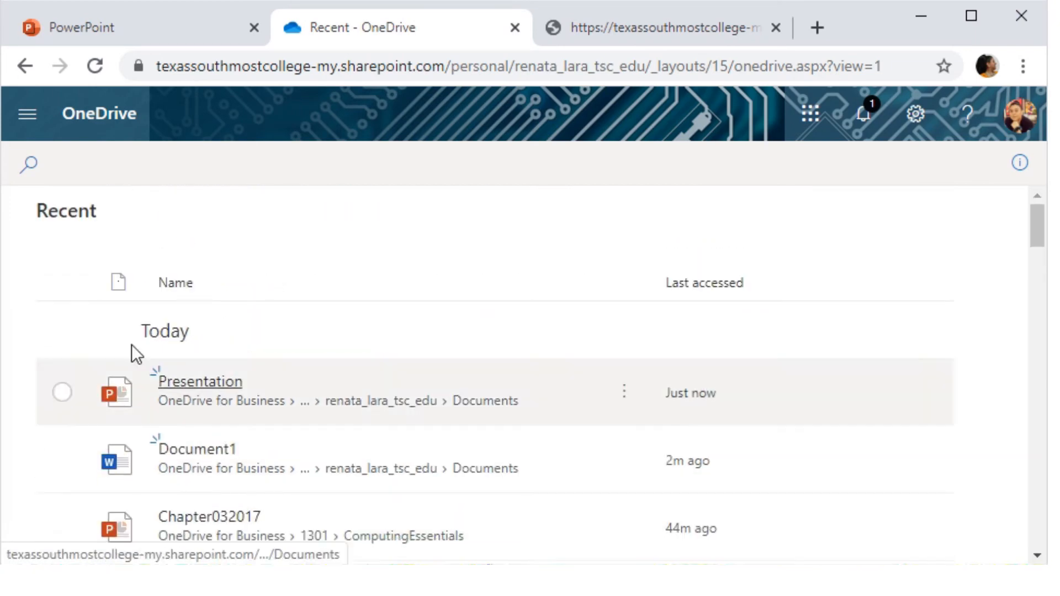
{"action": "left_click", "coordinate": [27, 113]}
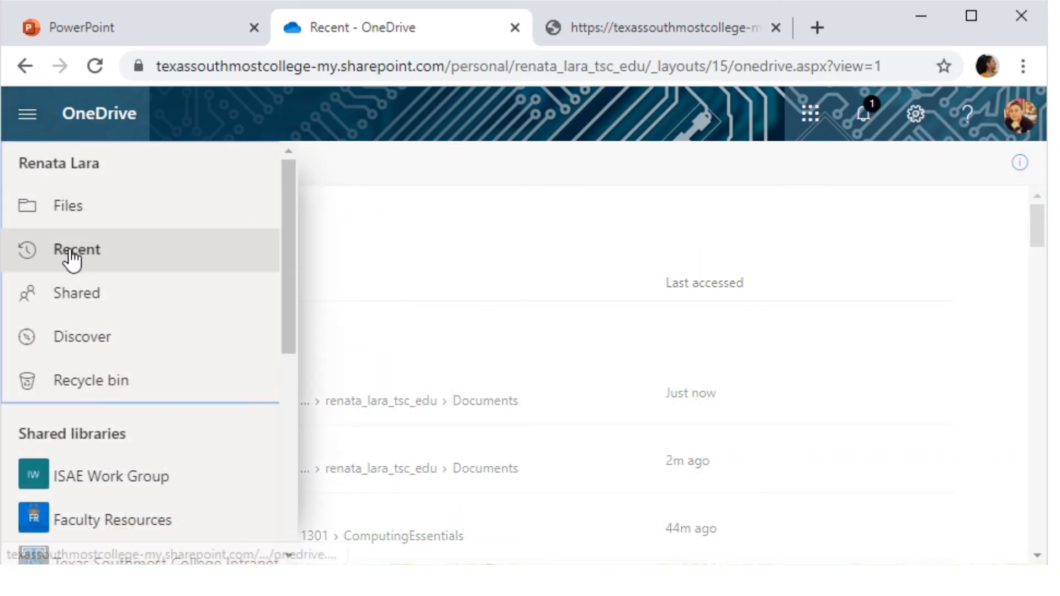
{"action": "left_click", "coordinate": [36, 242]}
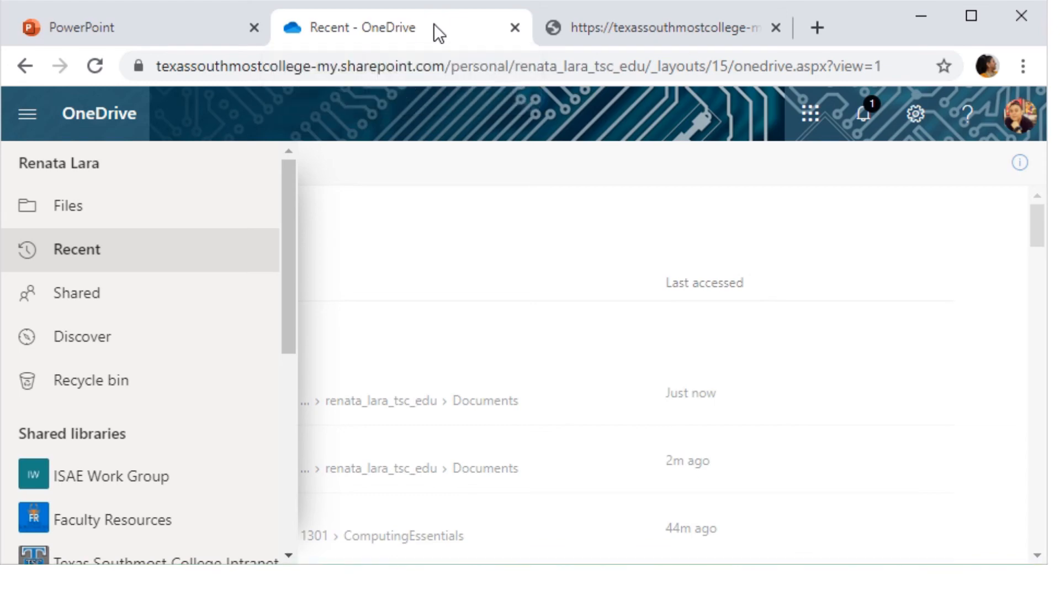
{"action": "left_click", "coordinate": [637, 61]}
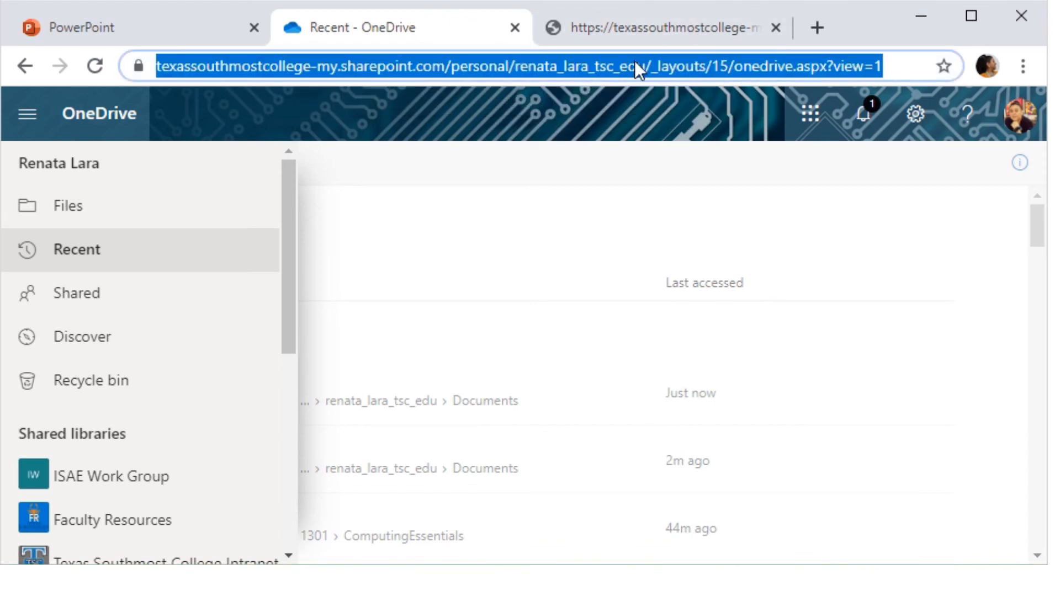
- Reload OneDrive, open COSC Software Presentation, and close the 404 not found tab
{"action": "key", "text": "Return"}
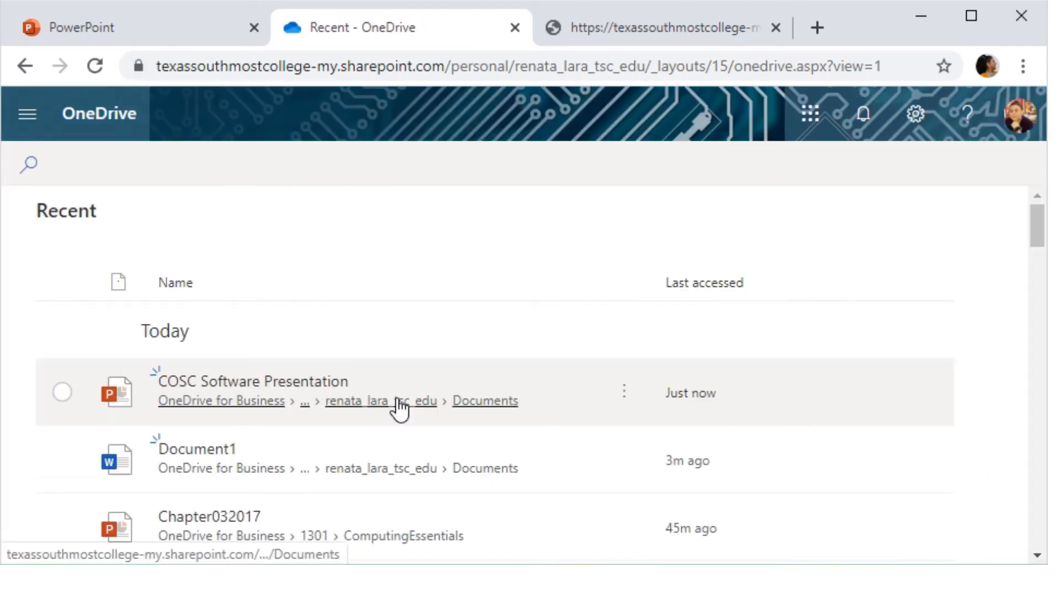
{"action": "scroll", "coordinate": [355, 446], "scroll_direction": "down", "scroll_amount": 2}
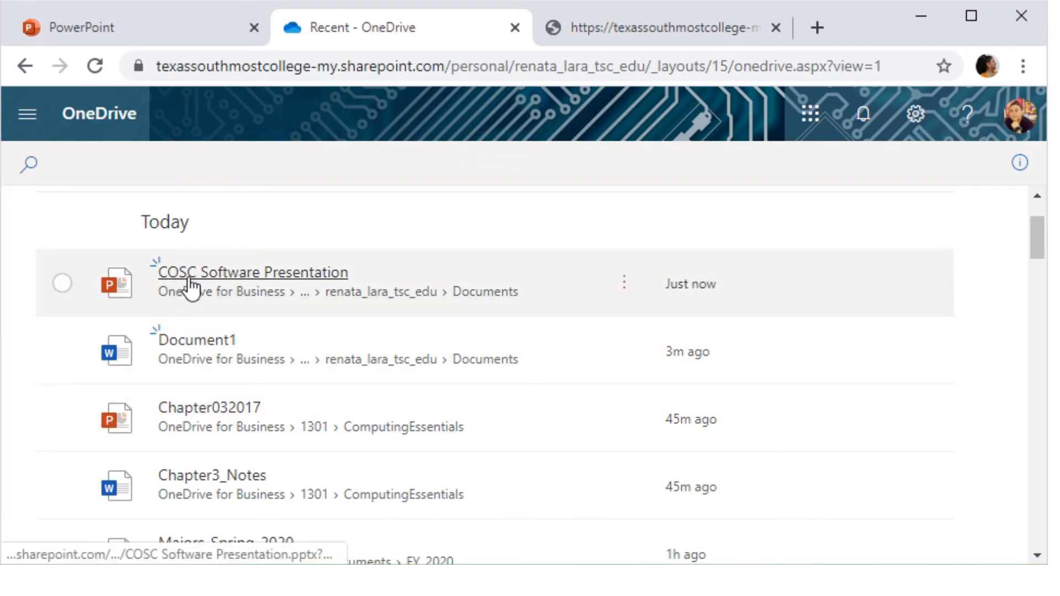
{"action": "left_click", "coordinate": [187, 284]}
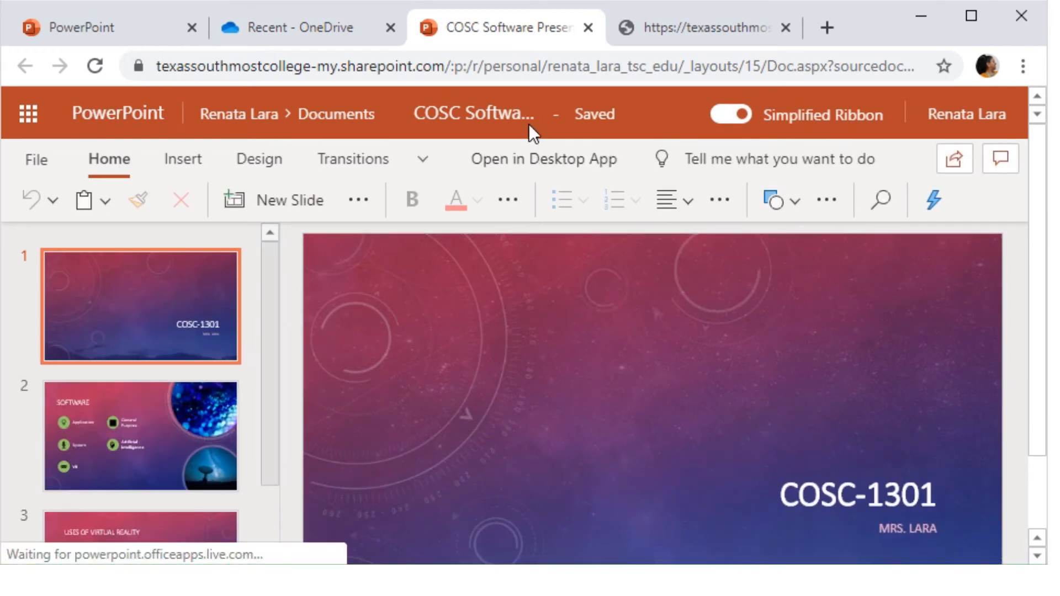
{"action": "left_click", "coordinate": [675, 23]}
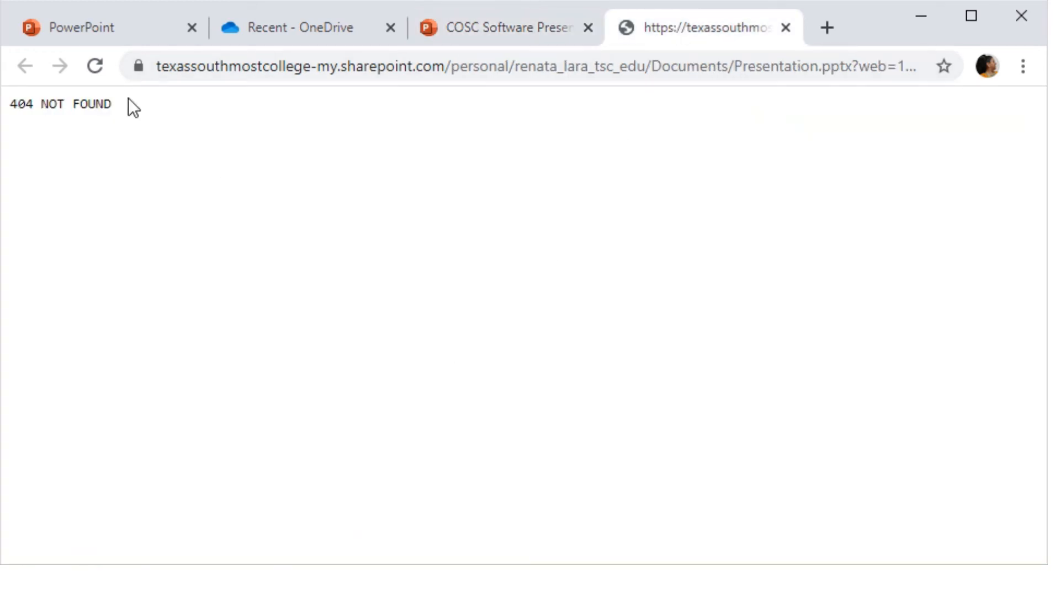
{"action": "left_click", "coordinate": [786, 28]}
- Go back to OneDrive's Recent list and close the COSC Software Presentation tab
{"action": "left_click", "coordinate": [380, 29]}
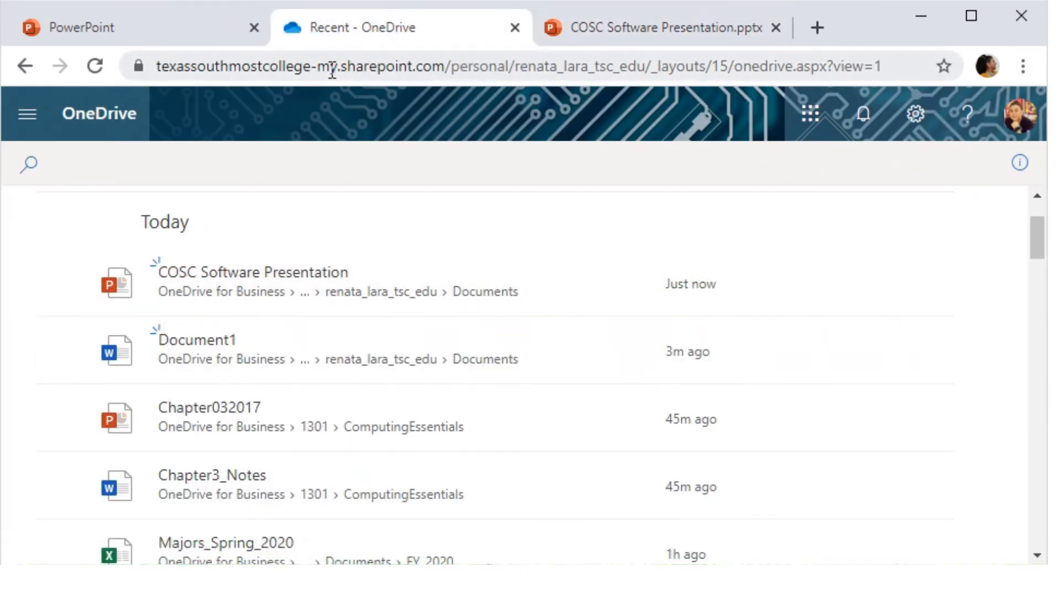
{"action": "left_click", "coordinate": [332, 68]}
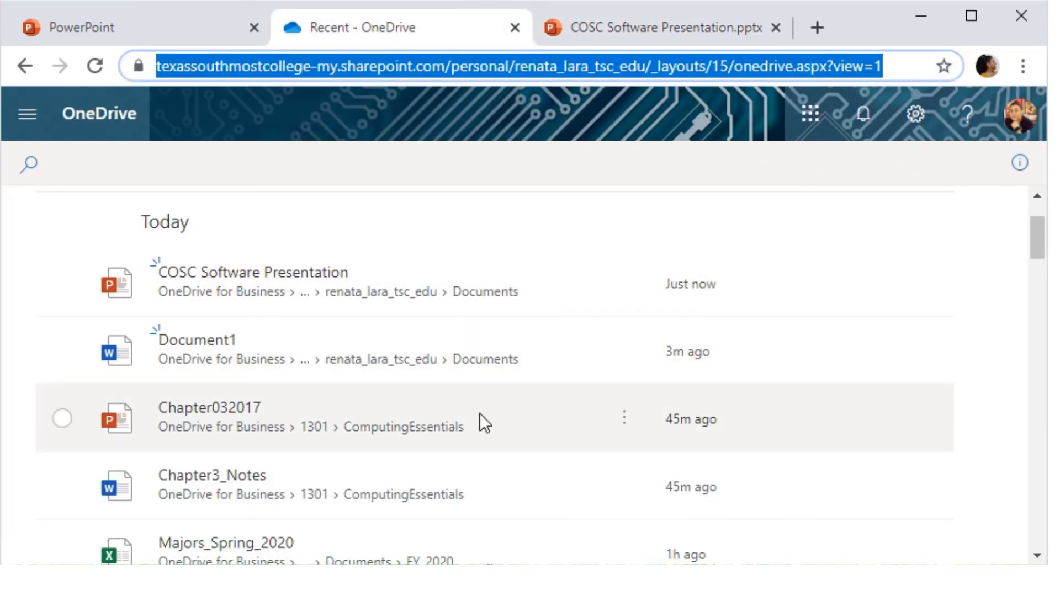
{"action": "left_click", "coordinate": [660, 39]}
{"action": "scroll", "coordinate": [122, 369], "scroll_direction": "down", "scroll_amount": 3}
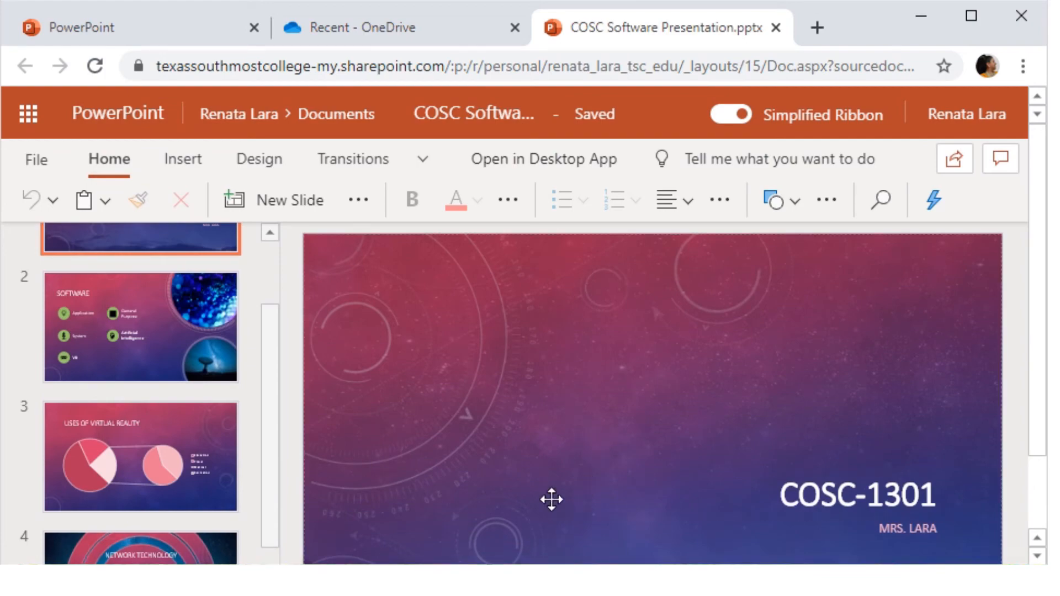
{"action": "scroll", "coordinate": [514, 389], "scroll_direction": "down", "scroll_amount": 2}
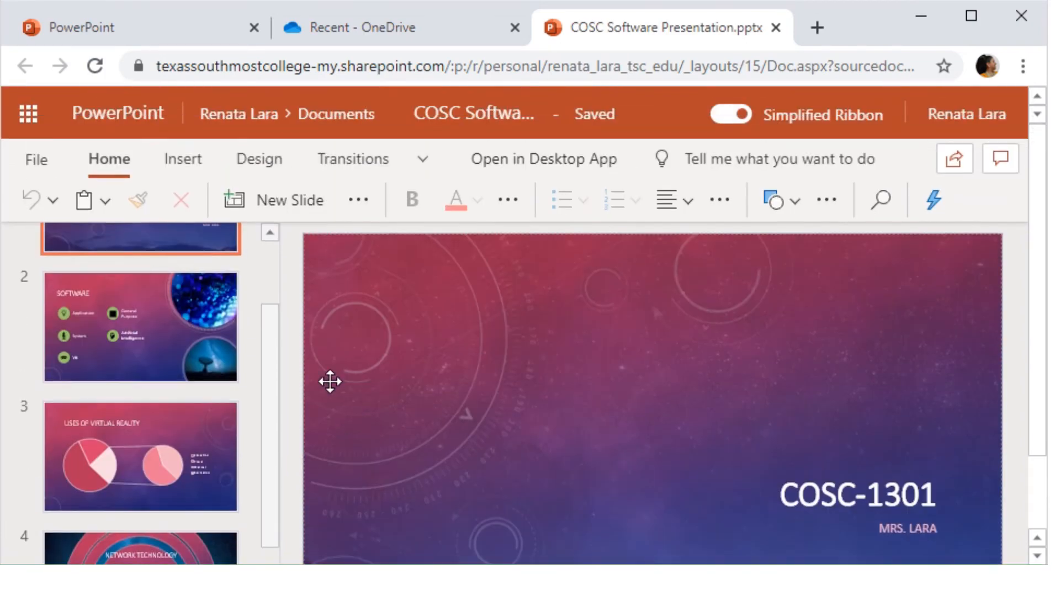
{"action": "left_click", "coordinate": [776, 28]}
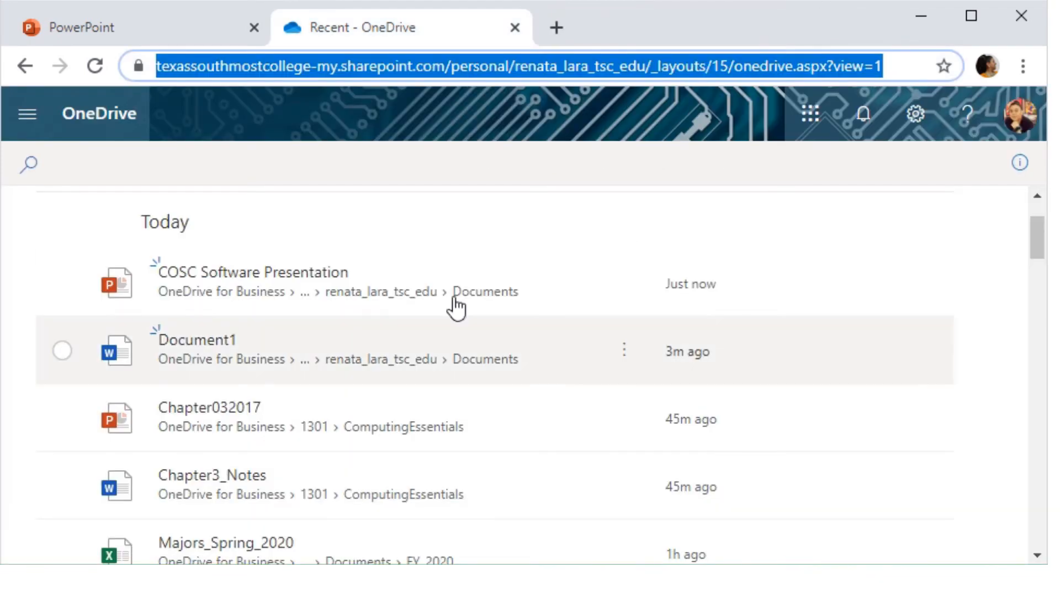
- Open Document1 from OneDrive Recent in Word Online, keeping its name unchanged
{"action": "left_click", "coordinate": [199, 346]}
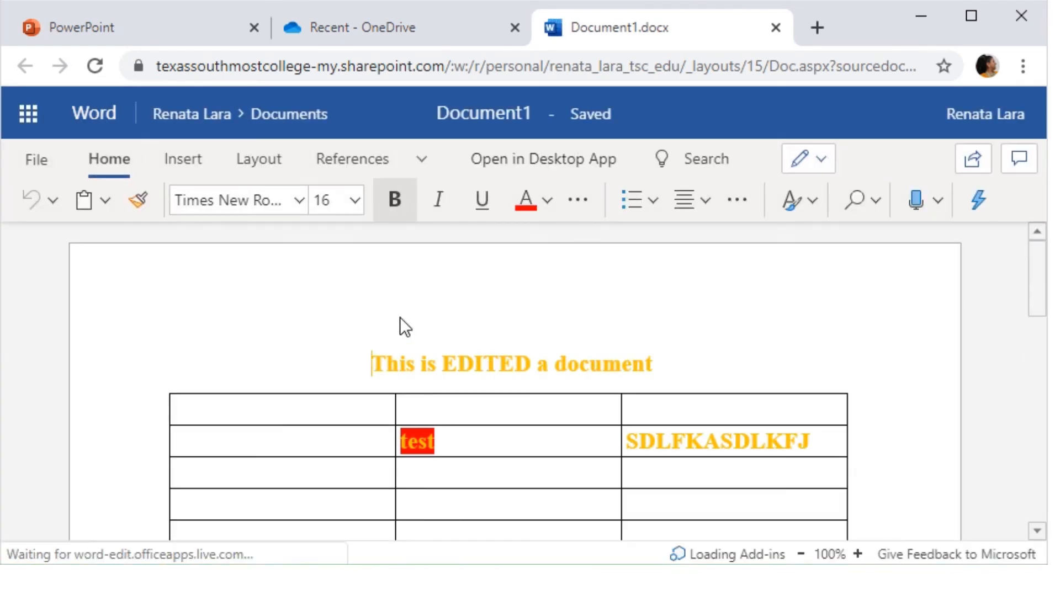
{"action": "left_click", "coordinate": [553, 110]}
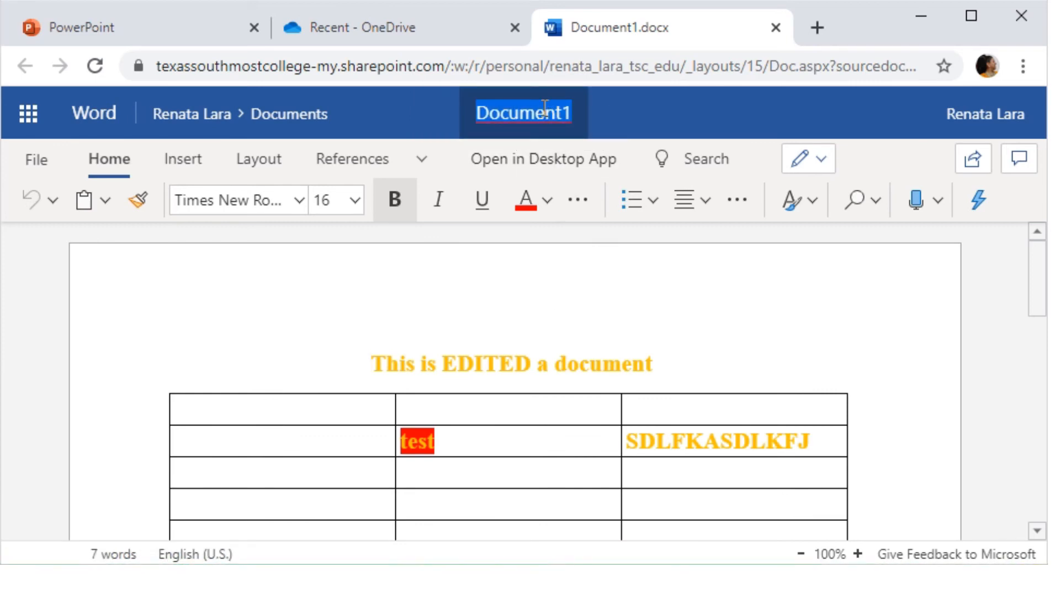
{"action": "left_click", "coordinate": [571, 277]}
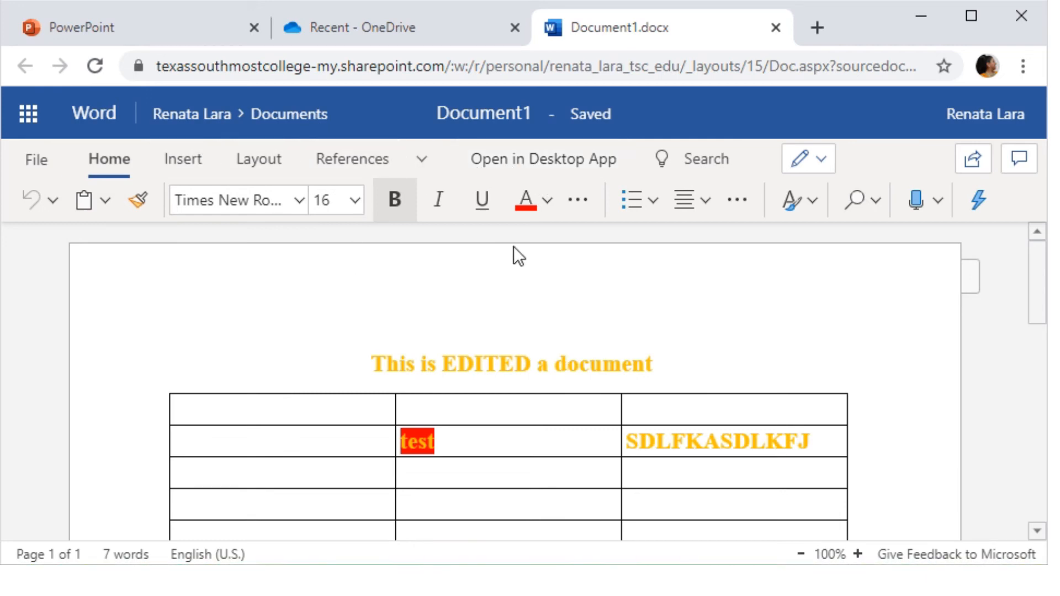
- Open Document1 in desktop Word, accepting the Microsoft Office security warning
{"action": "left_click", "coordinate": [496, 161]}
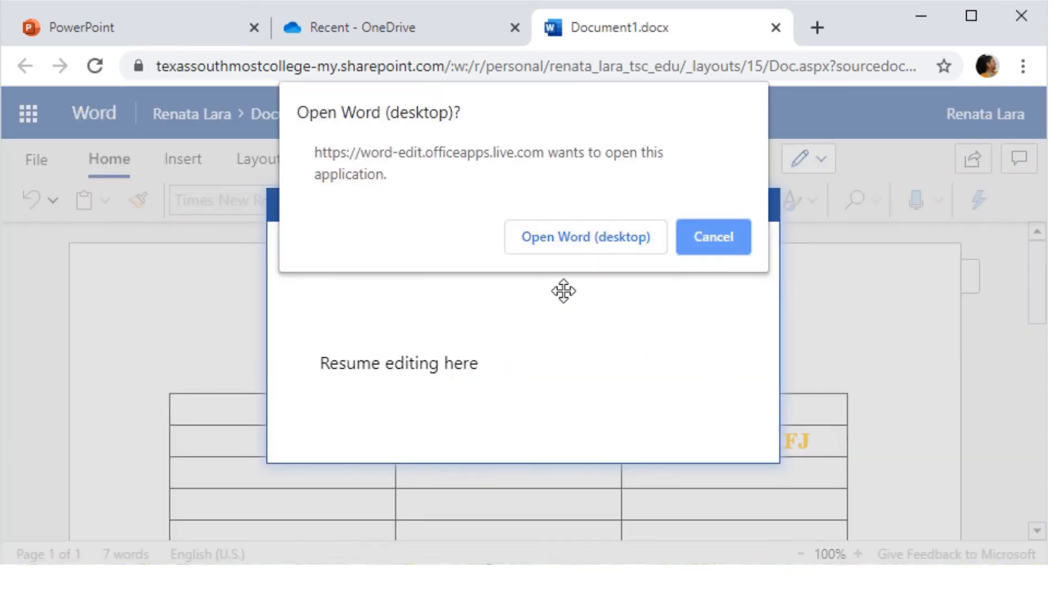
{"action": "left_click", "coordinate": [562, 239]}
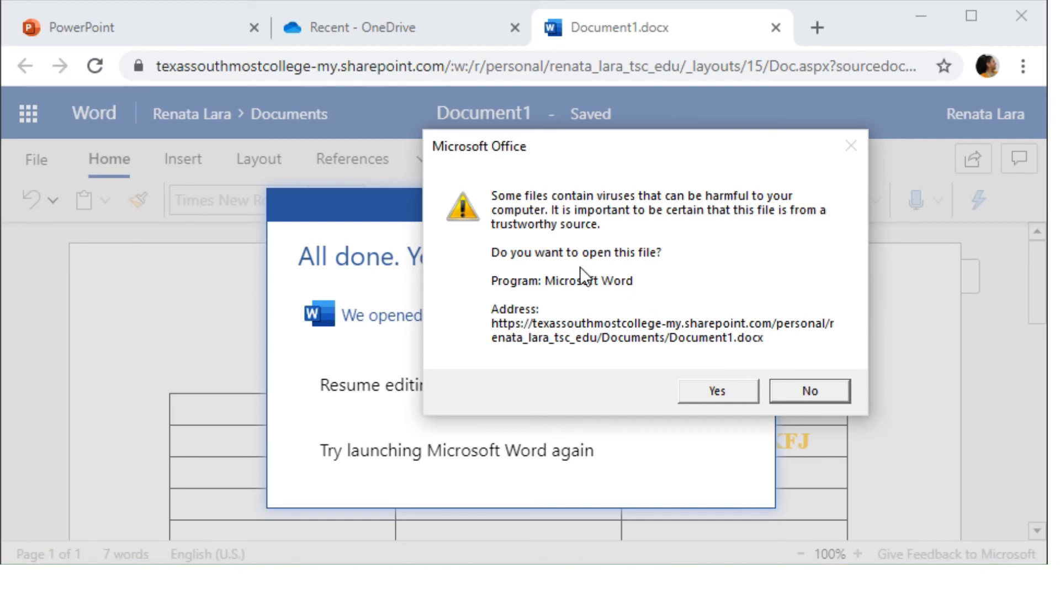
{"action": "left_click", "coordinate": [724, 389]}
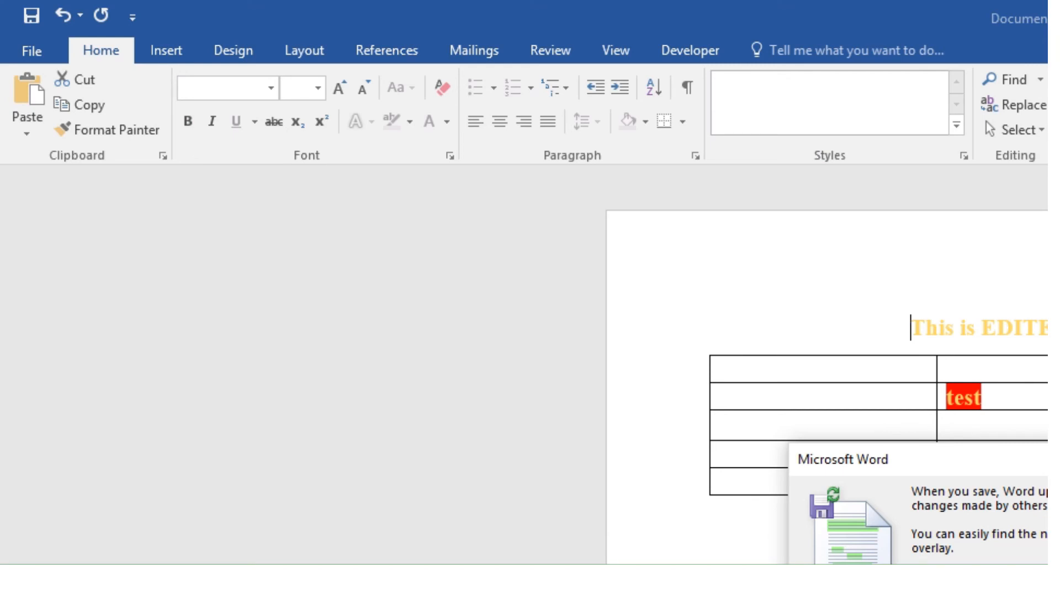
- Move the notice about updating others' changes into view and dismiss it with OK
{"action": "left_click_drag", "start_coordinate": [869, 470], "coordinate": [338, 233]}
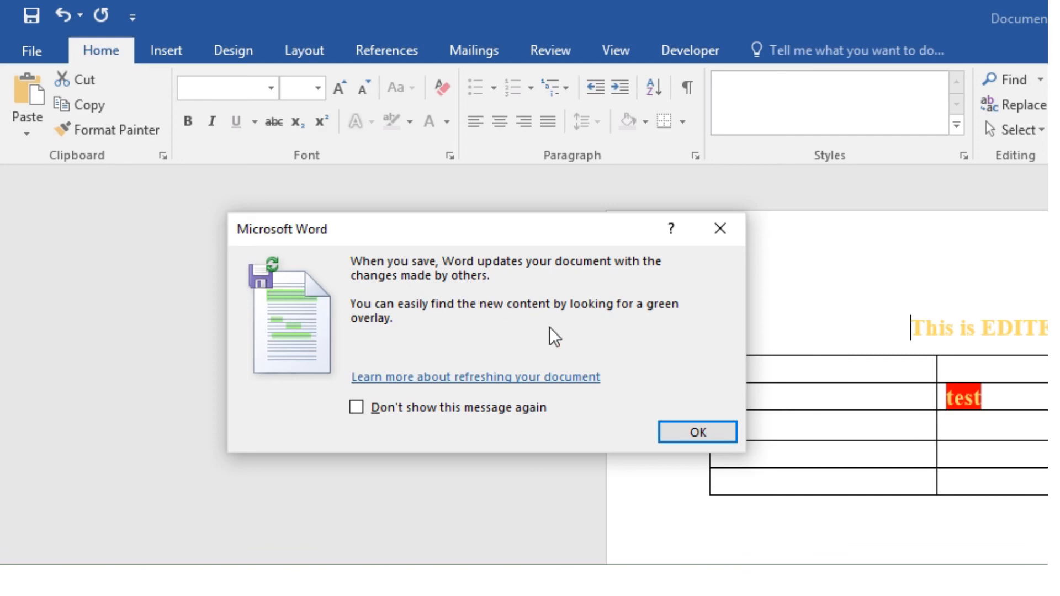
{"action": "left_click", "coordinate": [698, 432]}
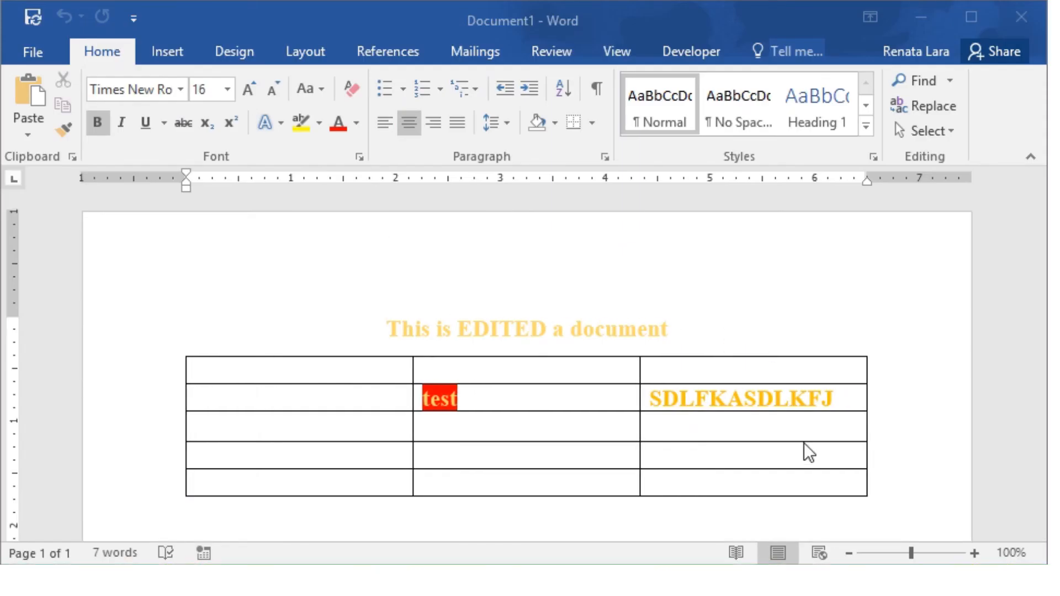
{"action": "scroll", "coordinate": [921, 410], "scroll_direction": "down", "scroll_amount": 5}
{"action": "scroll", "coordinate": [920, 410], "scroll_direction": "up", "scroll_amount": 5}
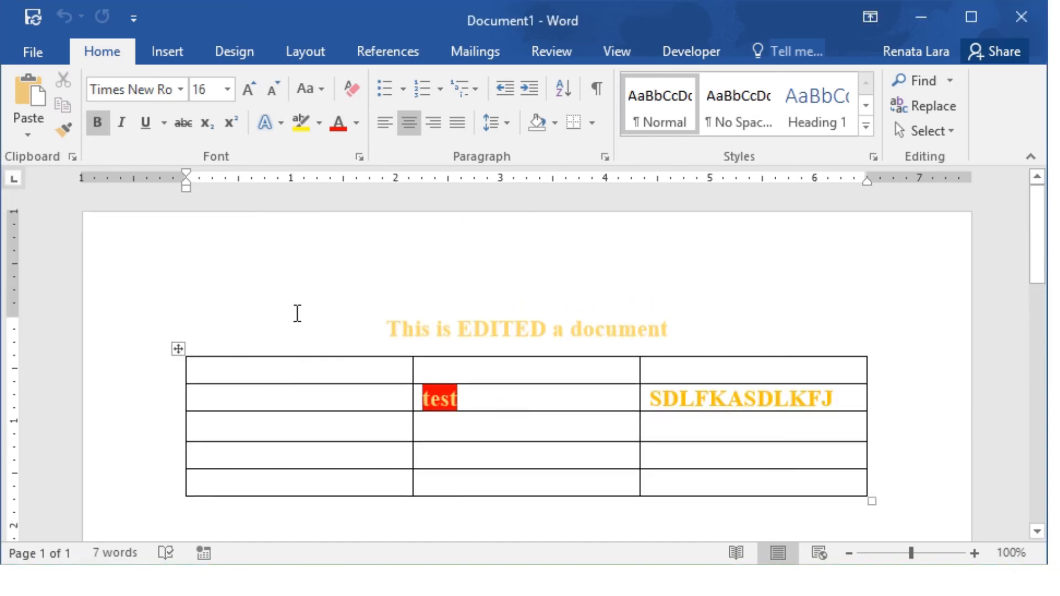
{"action": "left_click", "coordinate": [160, 56]}
{"action": "left_click", "coordinate": [224, 52]}
{"action": "left_click", "coordinate": [287, 53]}
{"action": "left_click", "coordinate": [409, 53]}
{"action": "left_click", "coordinate": [480, 51]}
{"action": "left_click", "coordinate": [555, 47]}
{"action": "left_click", "coordinate": [617, 51]}
{"action": "left_click", "coordinate": [713, 55]}
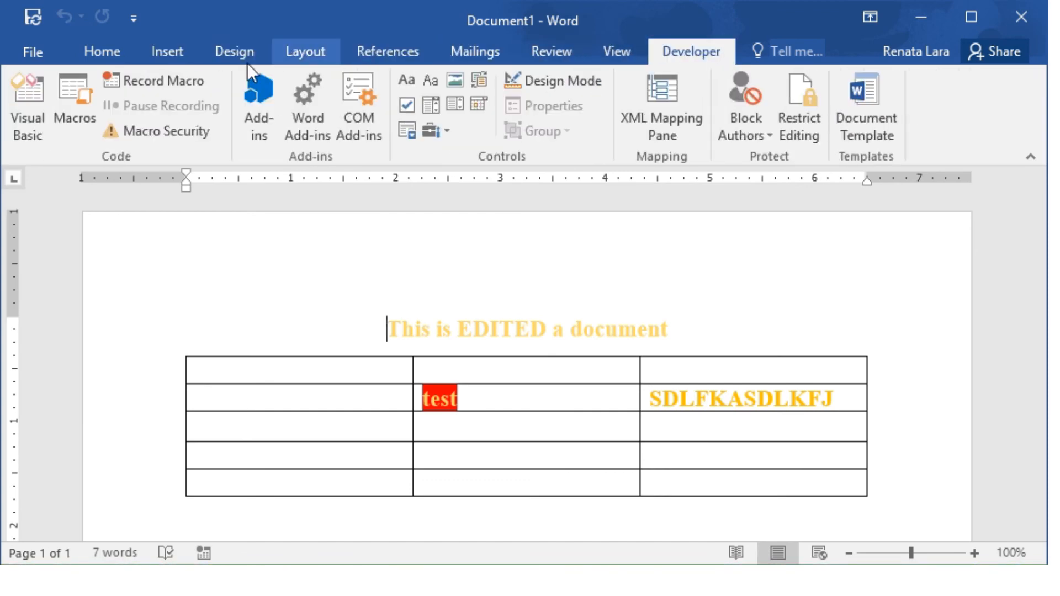
{"action": "left_click", "coordinate": [173, 55]}
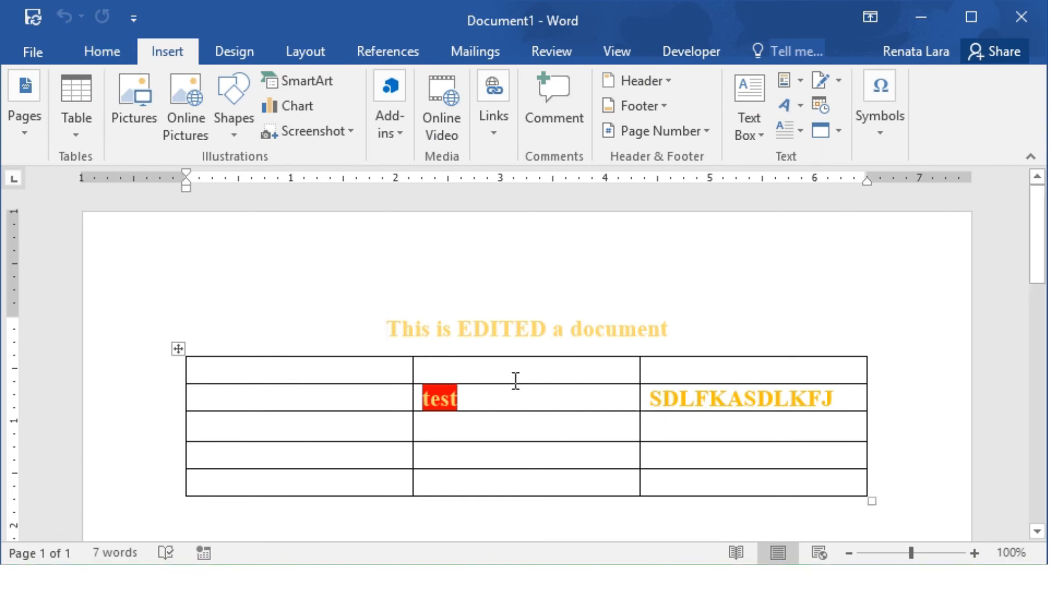
{"action": "left_click", "coordinate": [539, 397]}
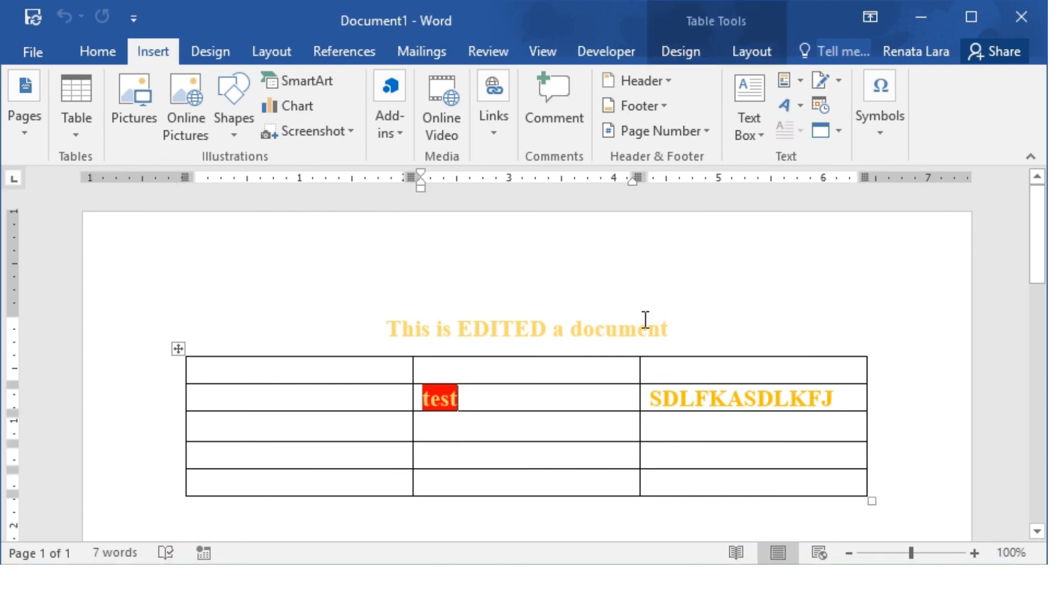
{"action": "left_click", "coordinate": [815, 302]}
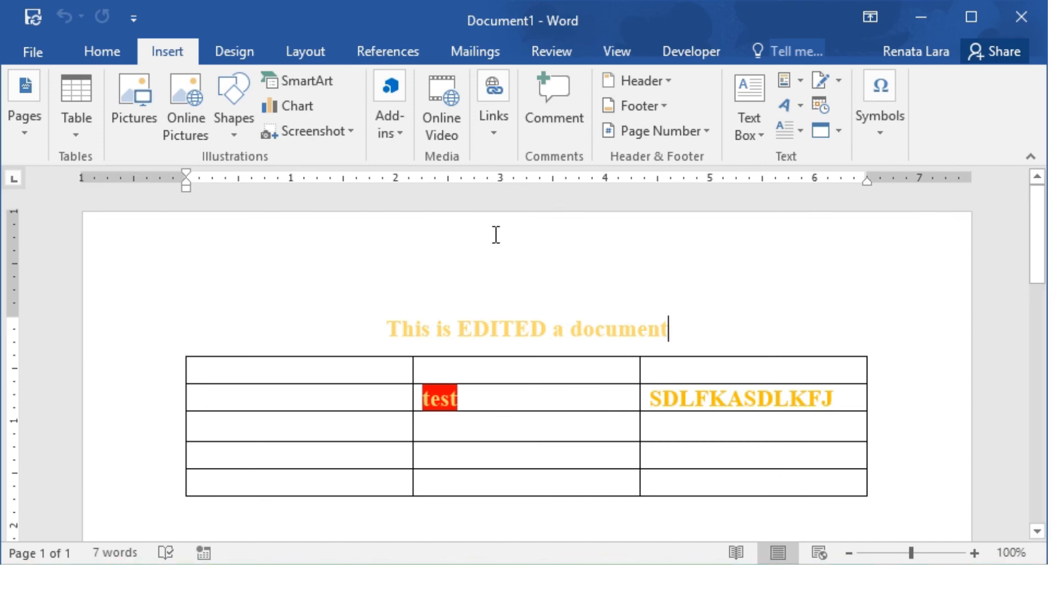
{"action": "left_click", "coordinate": [33, 55]}
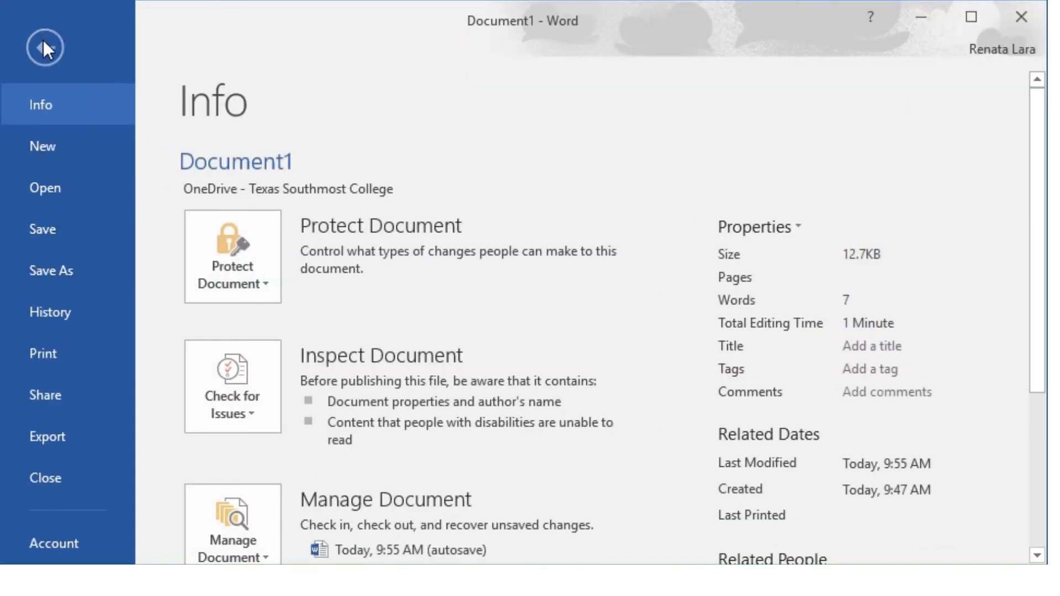
{"action": "left_click", "coordinate": [43, 41]}
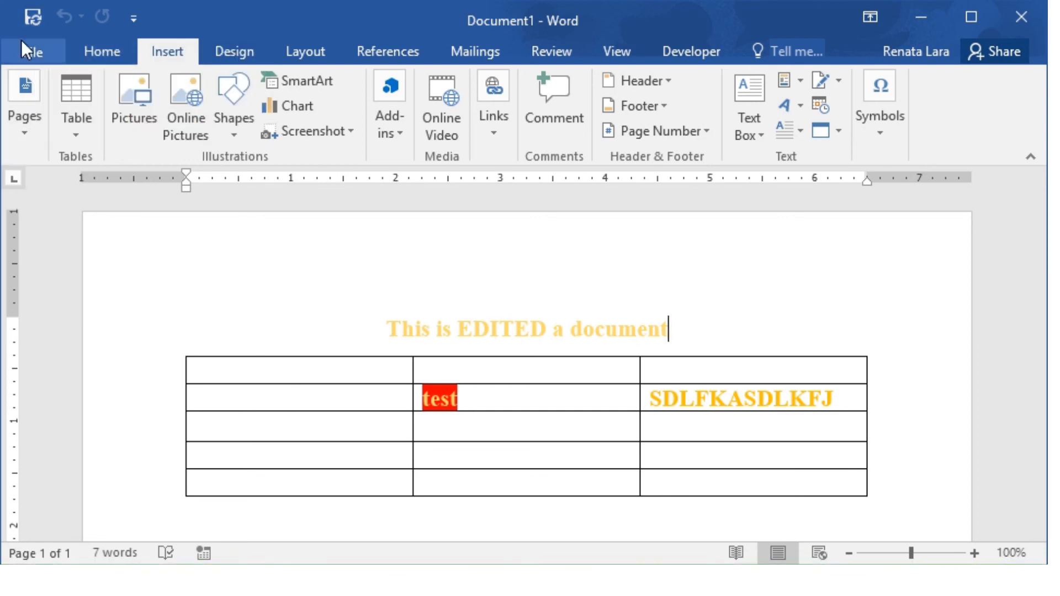
{"action": "left_click", "coordinate": [516, 320]}
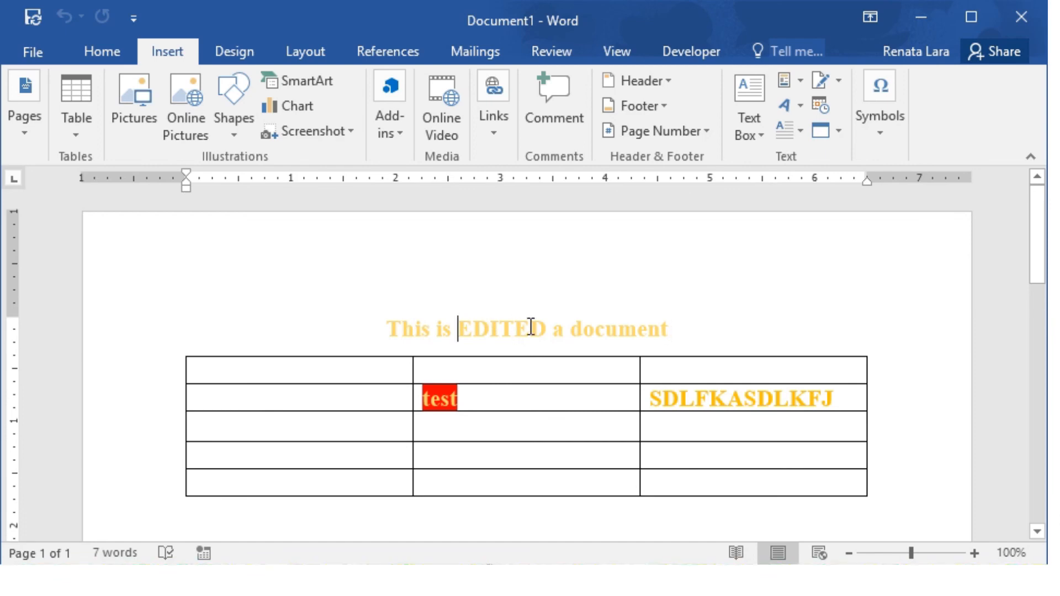
- Colour the heading words 'EDITED a document' blue
{"action": "left_click_drag", "start_coordinate": [705, 341], "coordinate": [531, 322]}
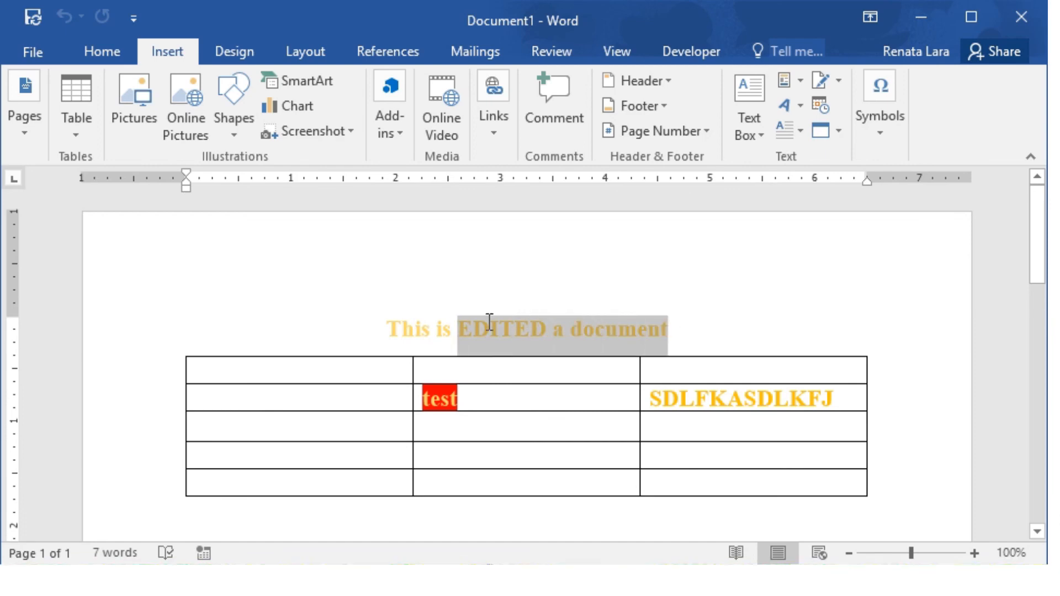
{"action": "left_click", "coordinate": [106, 49]}
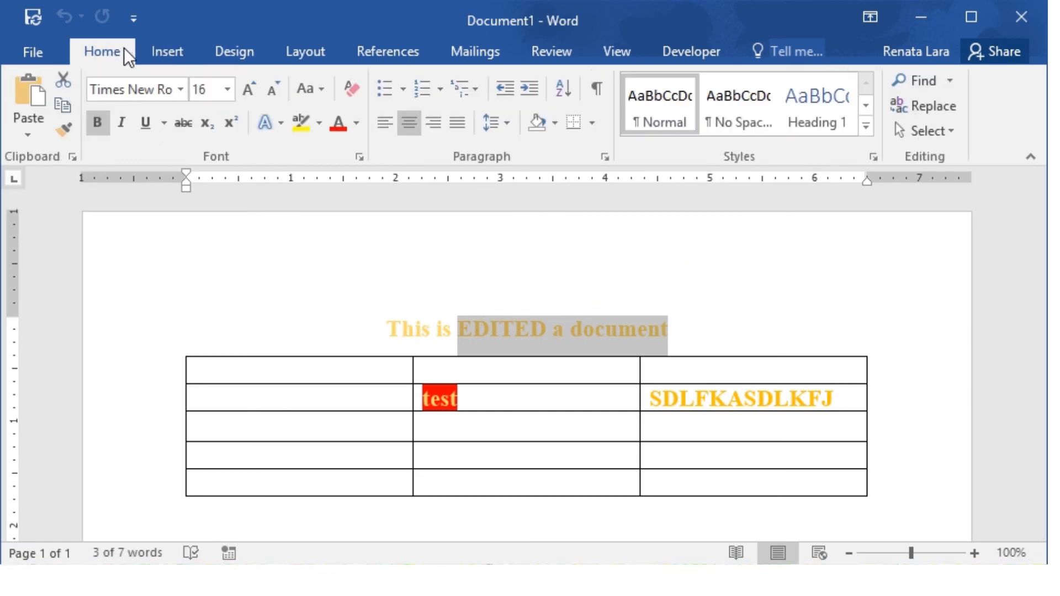
{"action": "left_click", "coordinate": [356, 122]}
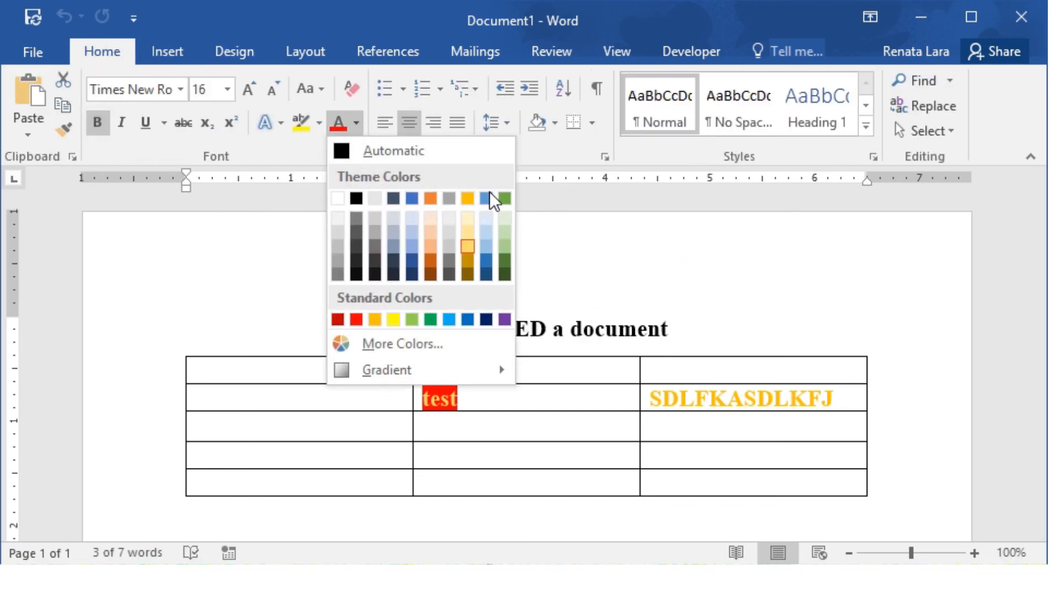
{"action": "left_click", "coordinate": [488, 266]}
- Save Document1 back to OneDrive and close desktop Word
{"action": "left_click", "coordinate": [764, 338]}
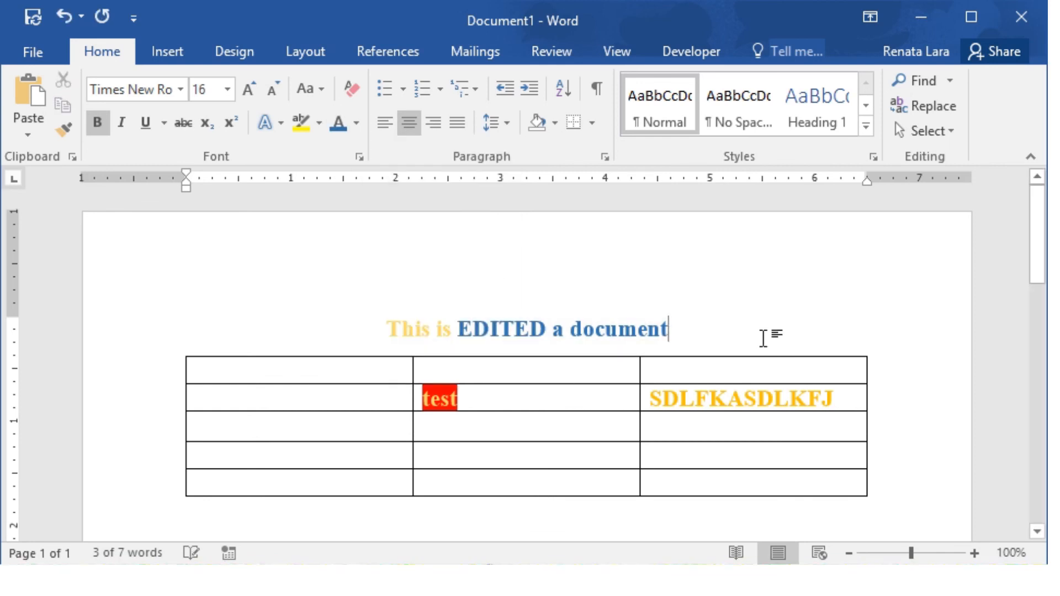
{"action": "left_click", "coordinate": [27, 15]}
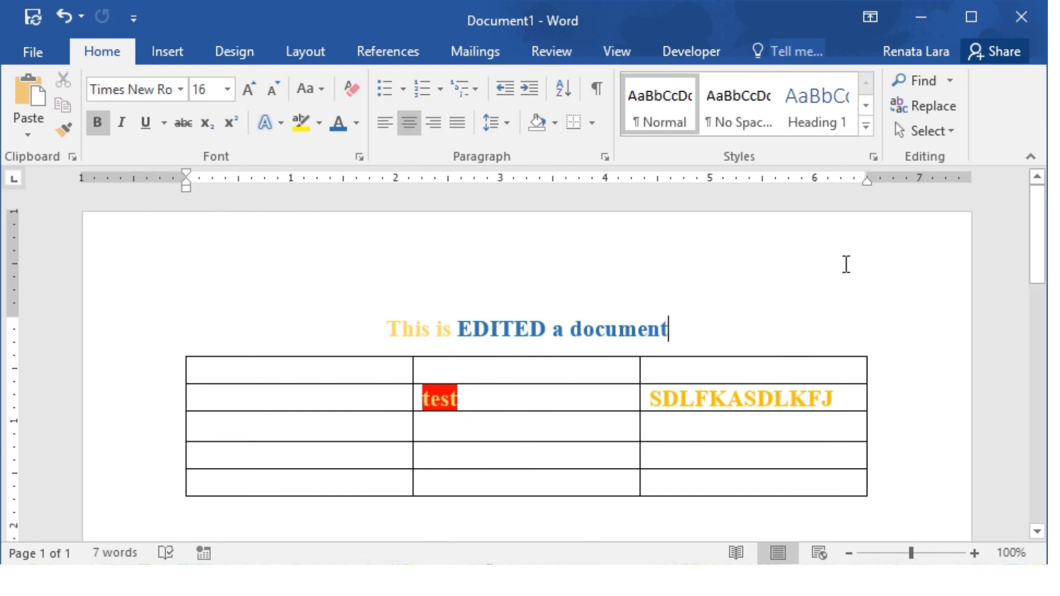
{"action": "left_click", "coordinate": [1021, 10]}
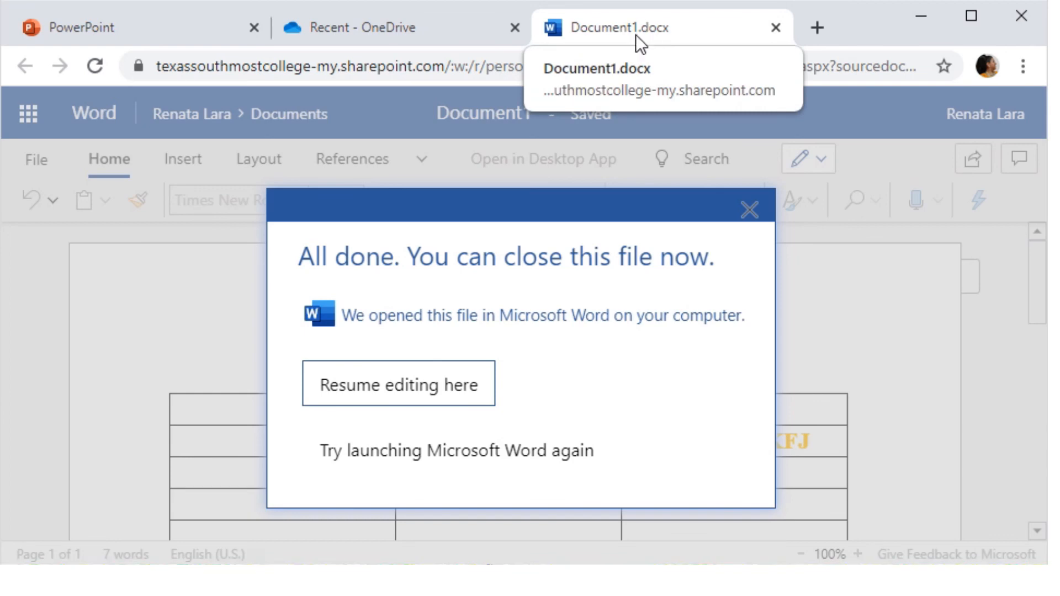
- Resume editing Document1 online, confirm the heading is blue, and close its tab
{"action": "left_click", "coordinate": [383, 386]}
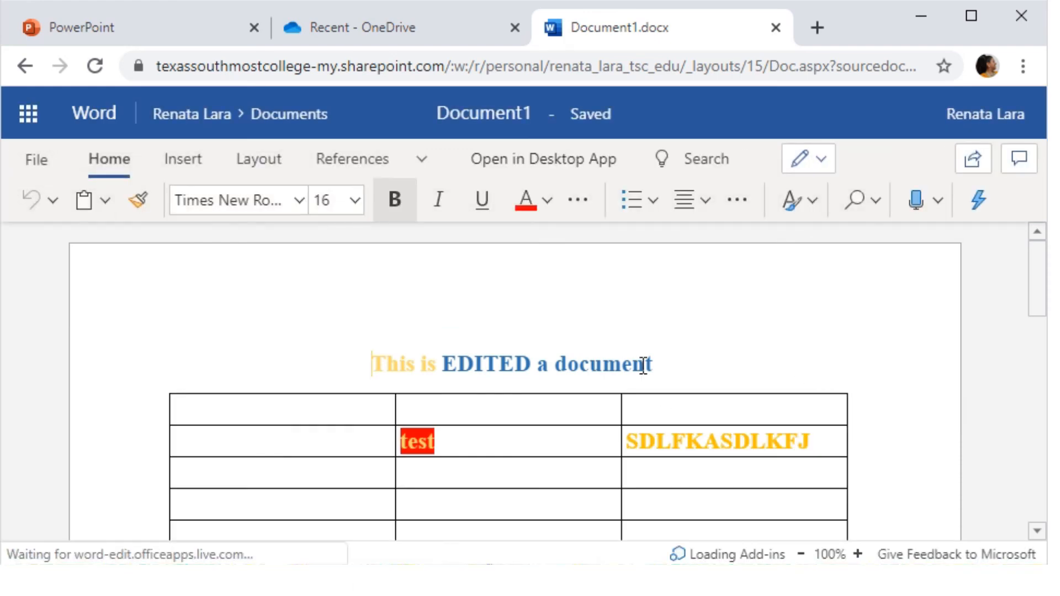
{"action": "left_click_drag", "start_coordinate": [667, 369], "coordinate": [387, 369]}
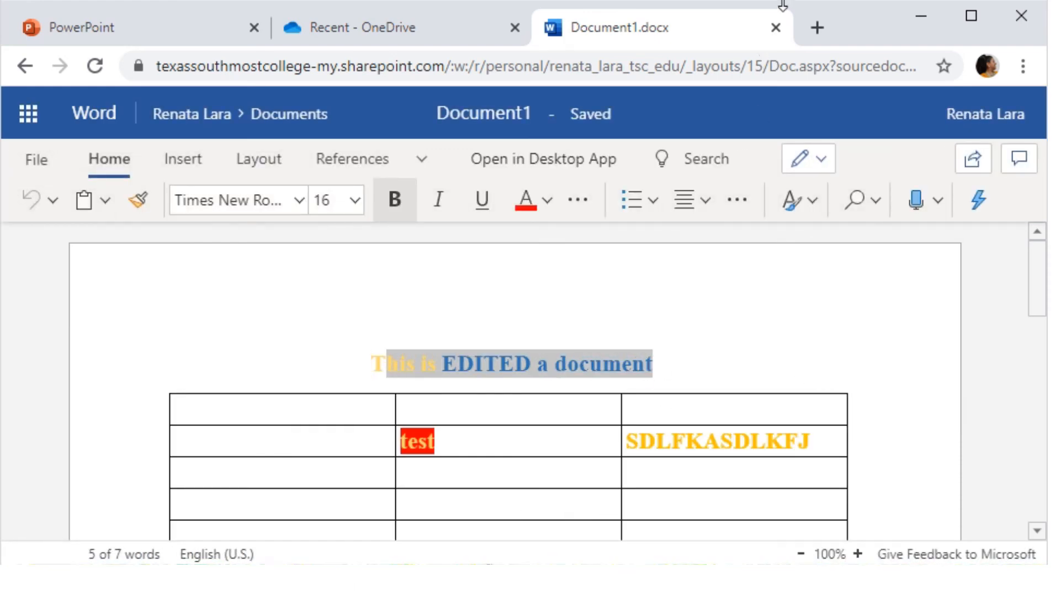
{"action": "left_click", "coordinate": [776, 27]}
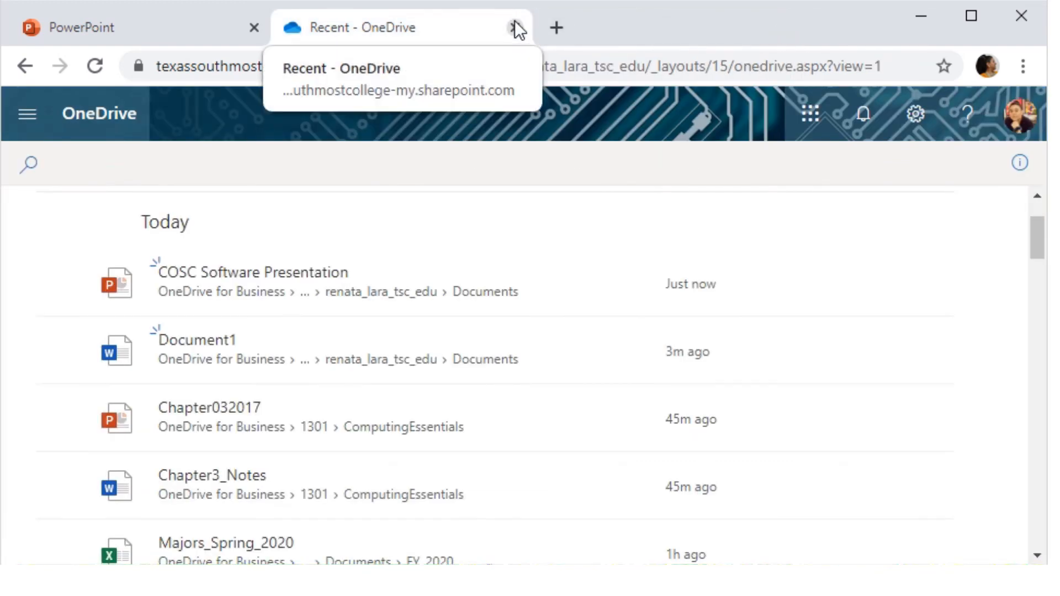